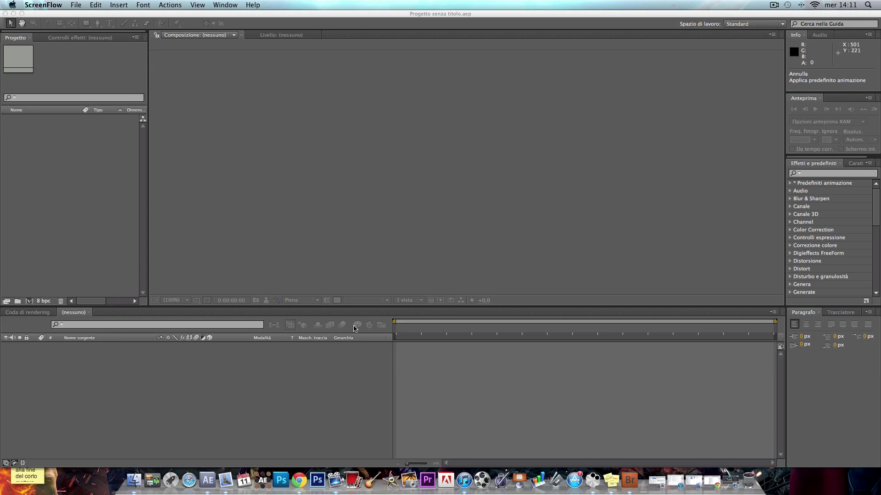
Create a 1920×1080 HDTV composition at 29,97 fps with duration 0;05;40;20
click(262, 15)
click(162, 5)
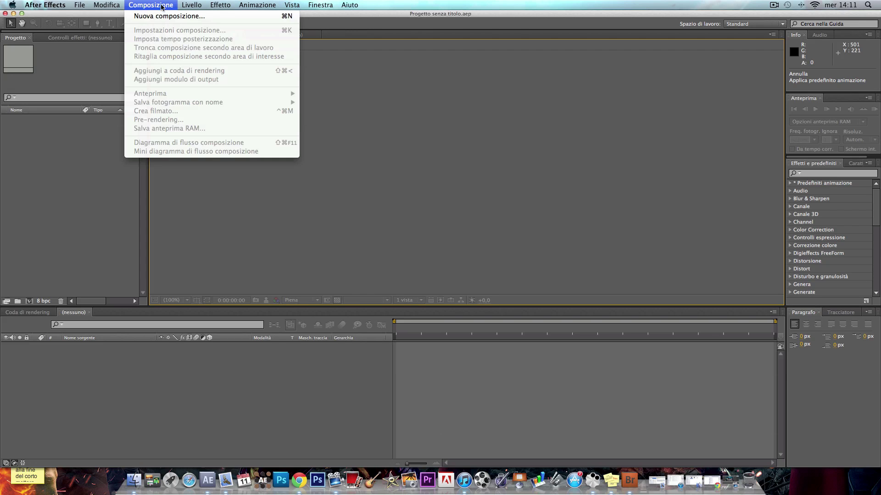
click(172, 17)
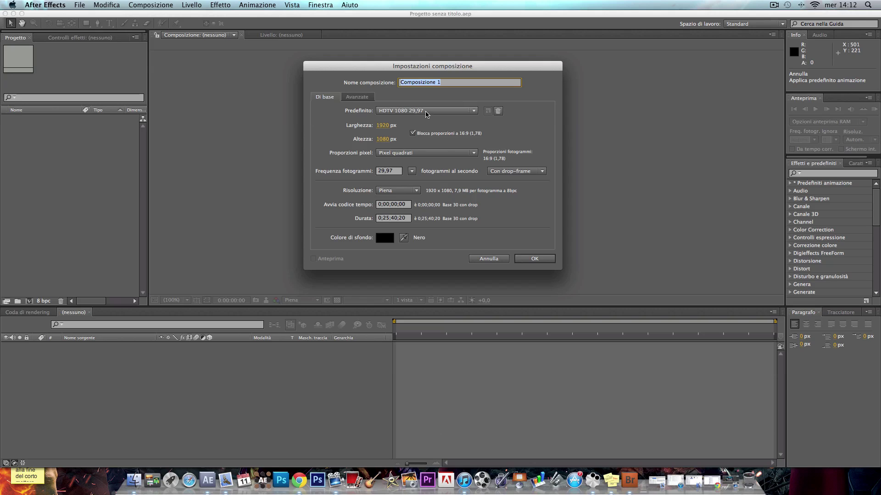
double_click(383, 219)
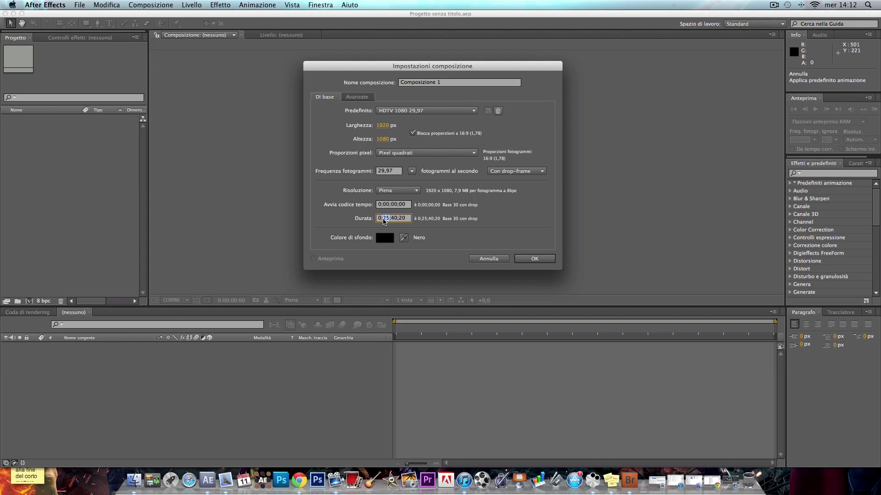
text(05)
key(Return)
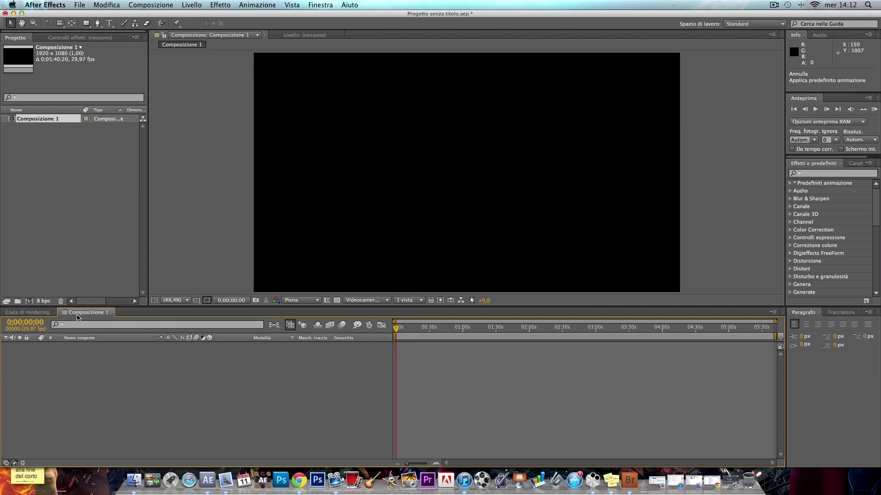
Rename Composizione 1 to 'Piani' in the Project panel
right_click(45, 120)
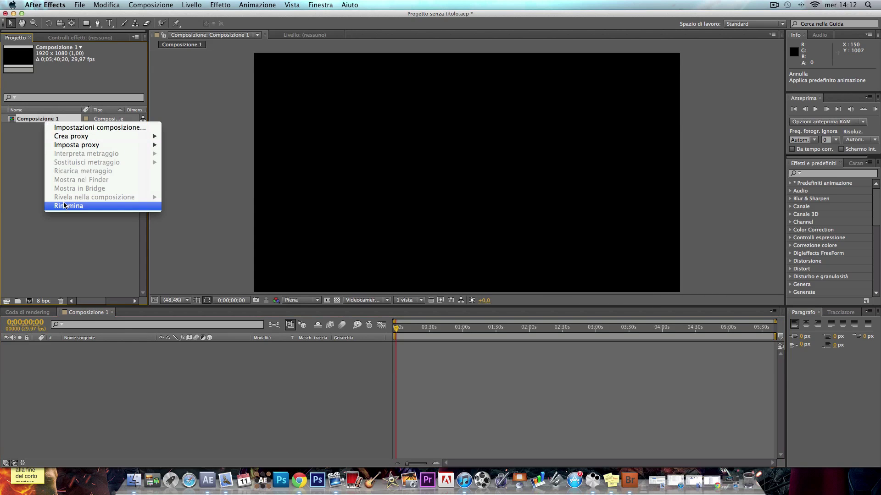
click(65, 205)
text(Piani)
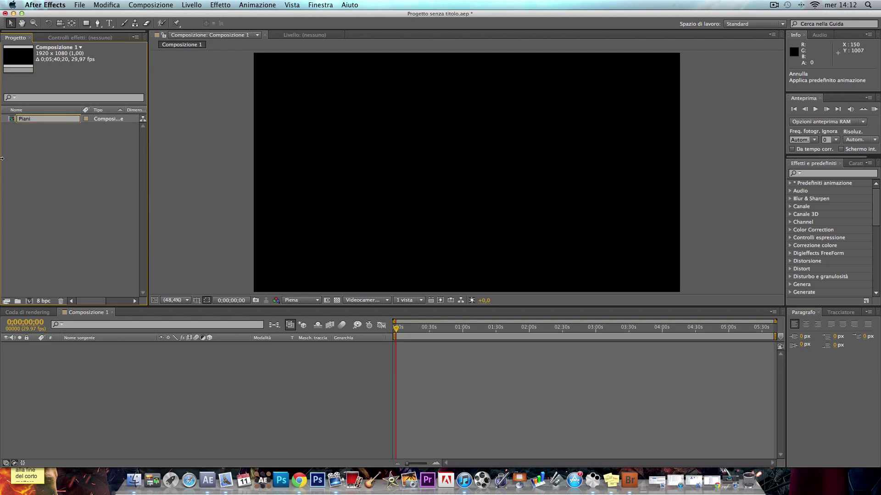
click(25, 177)
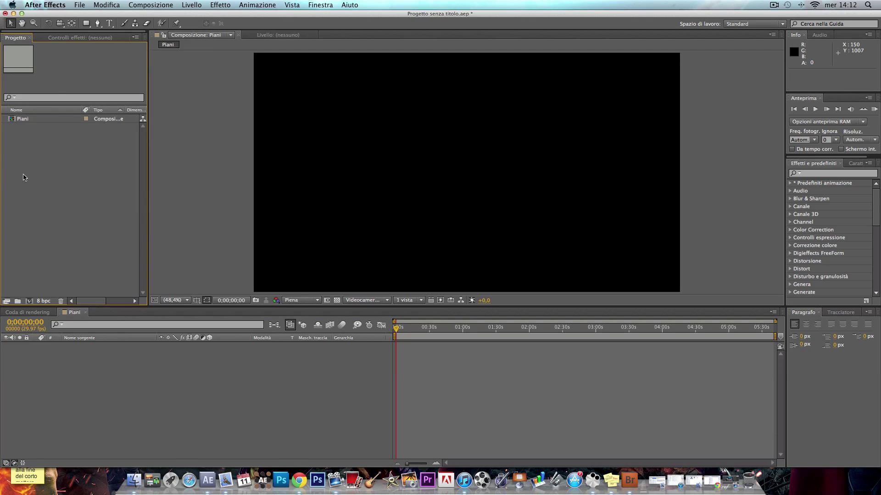
click(106, 386)
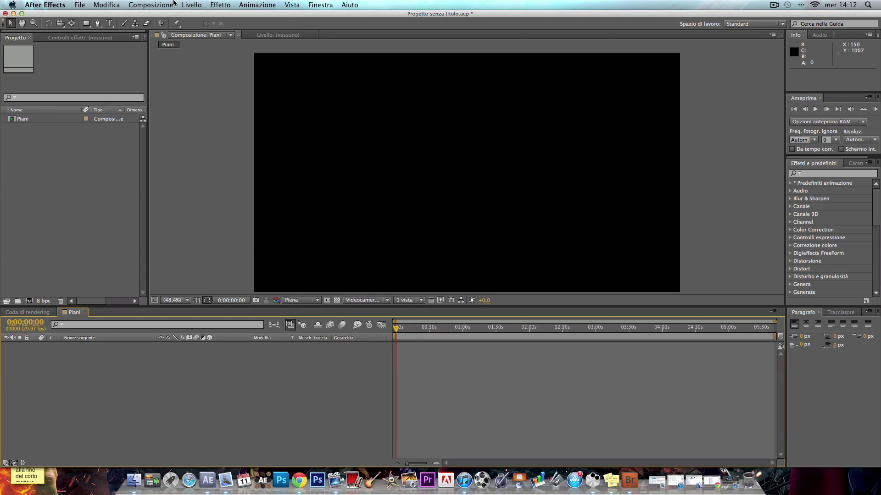
Add a camera layer, Videocamera 1, with default settings, dismissing the 2D-layer warning
click(186, 4)
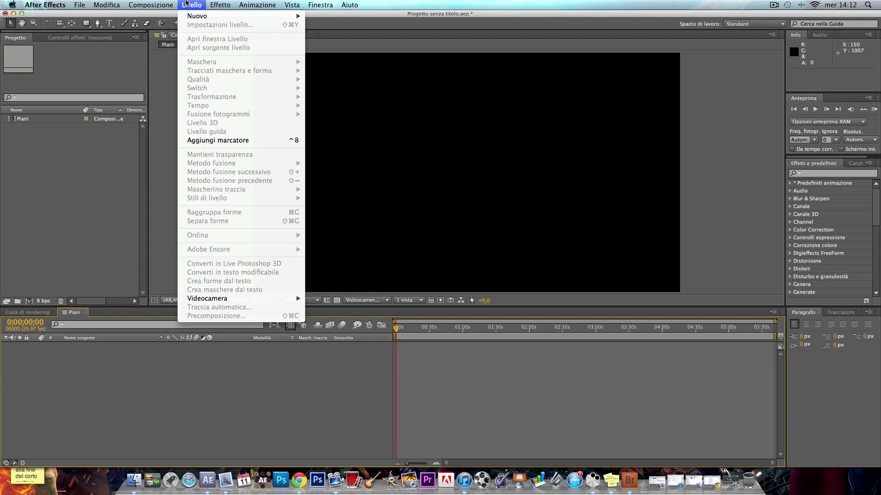
mouse_move(190, 16)
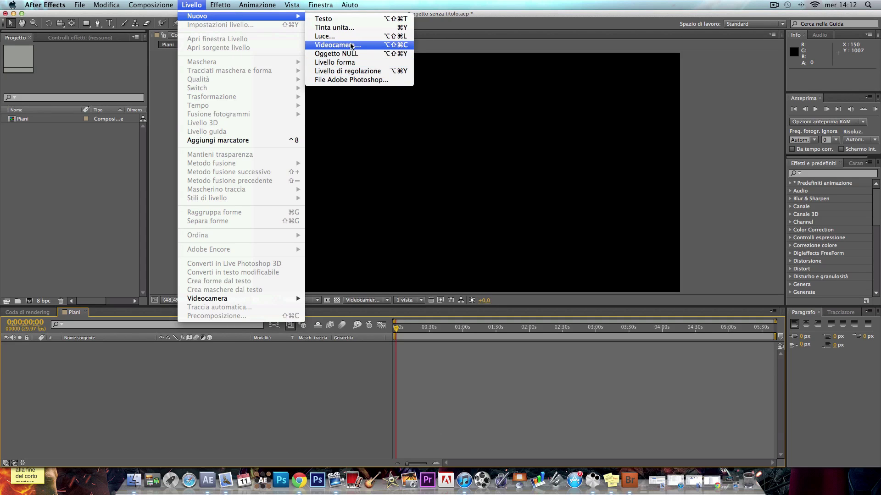
click(351, 47)
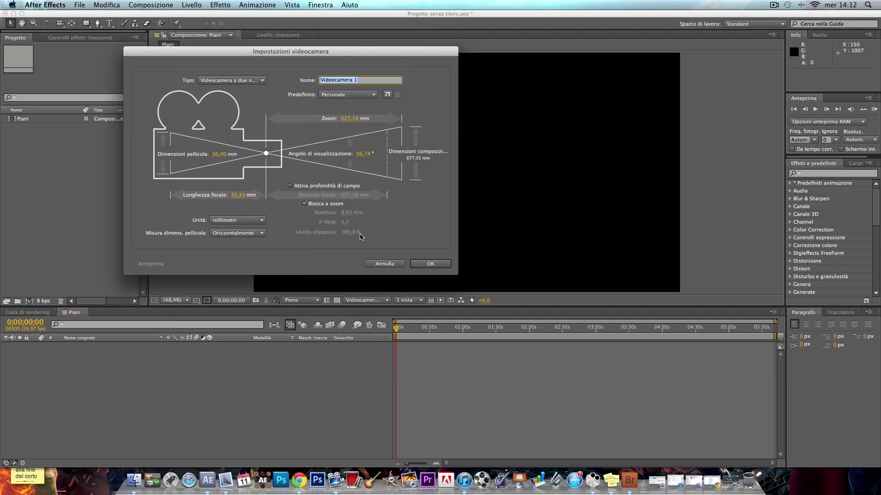
click(433, 265)
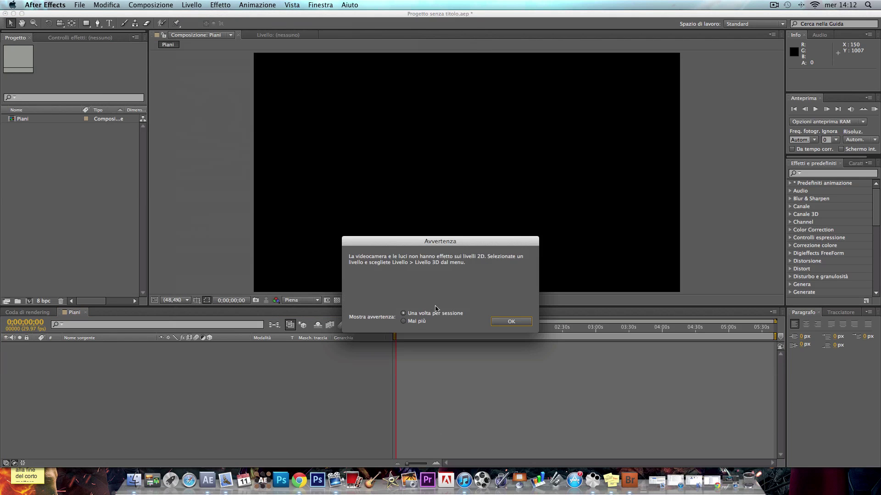
click(509, 319)
Add a null object NULL 1 and parent Videocamera 1 to it
click(191, 5)
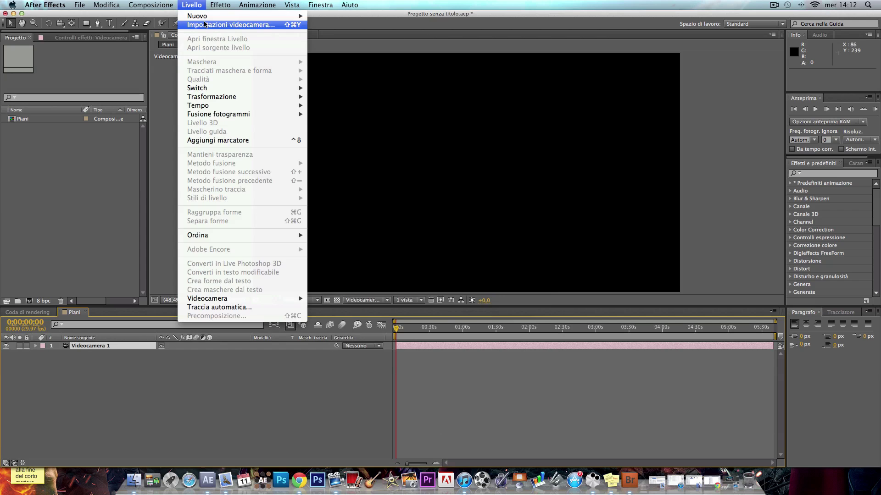
mouse_move(202, 16)
click(339, 53)
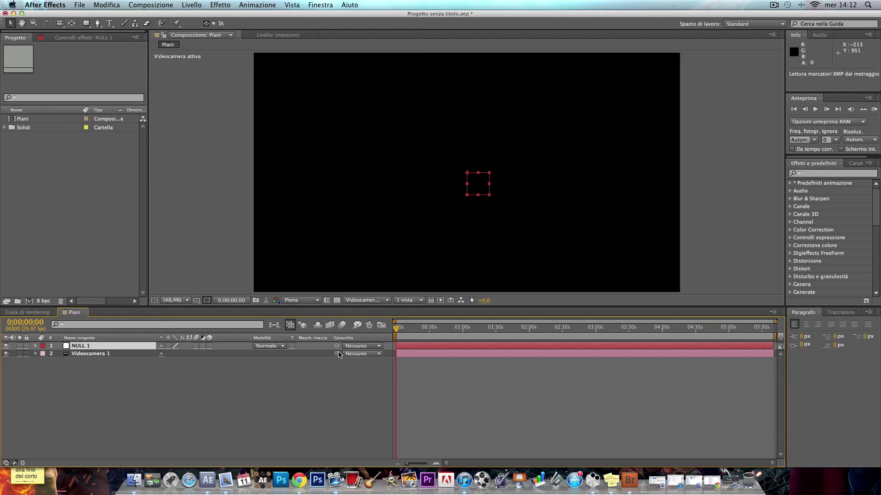
drag(337, 353, 118, 347)
click(118, 388)
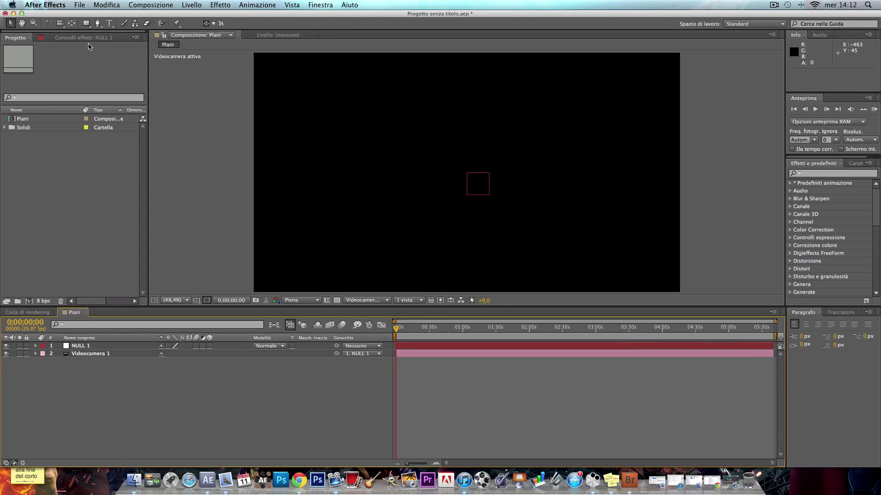
Add a black composition-size solid, Nero tinta unita 1, to Piani
click(191, 5)
mouse_move(276, 17)
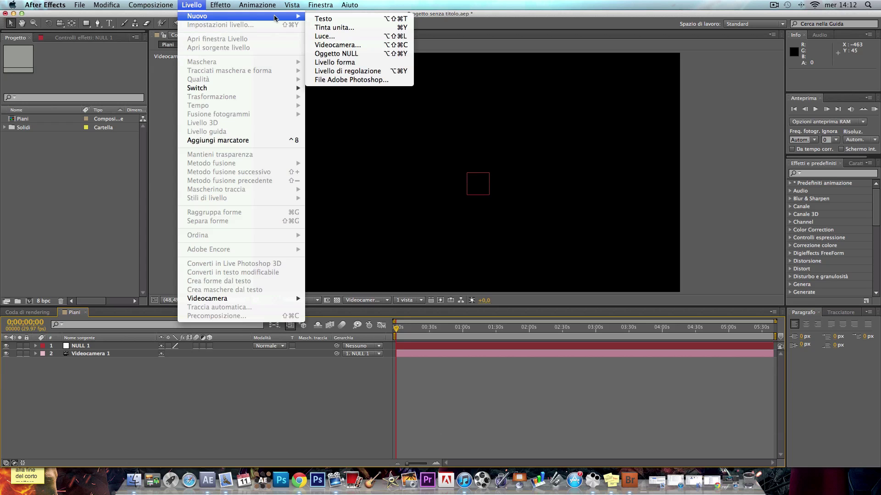
click(334, 28)
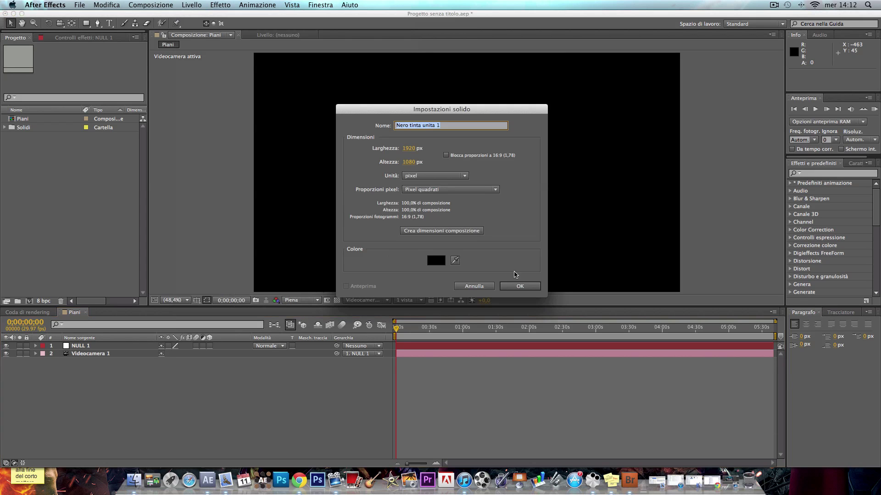
click(520, 285)
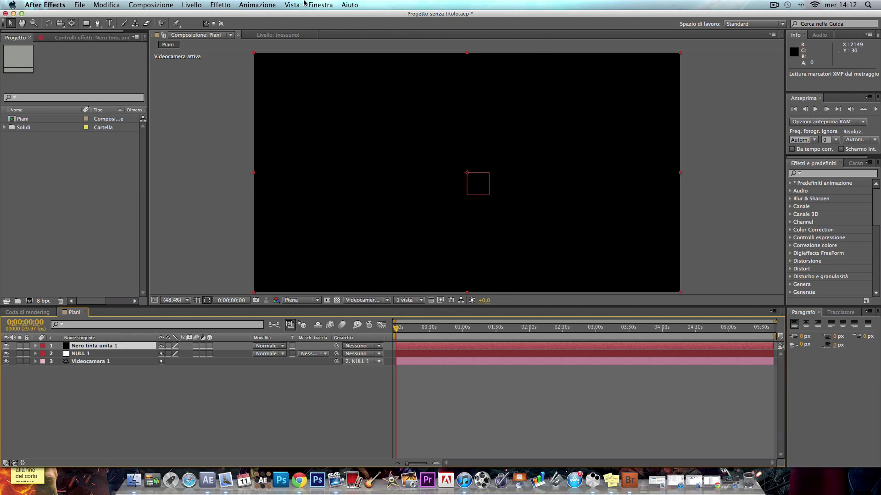
click(313, 5)
click(316, 4)
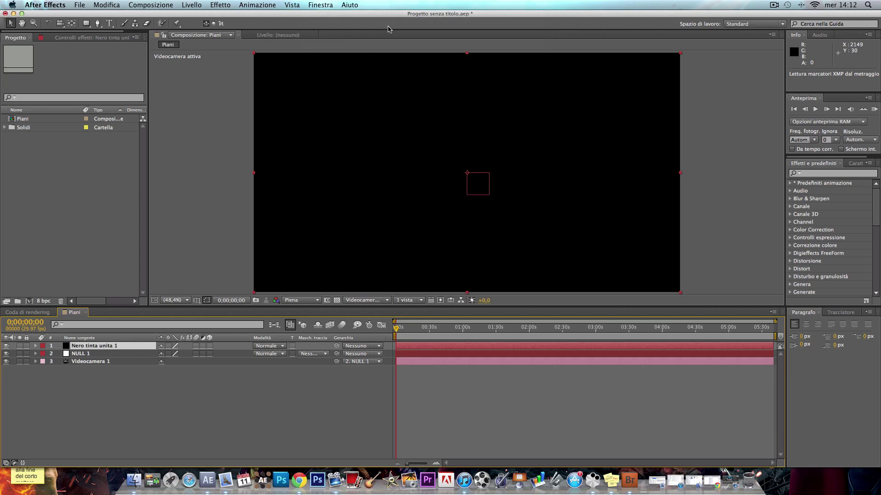
Apply the Sfumatura gradient to the solid with a dark grey 3E3E3E start colour
click(817, 174)
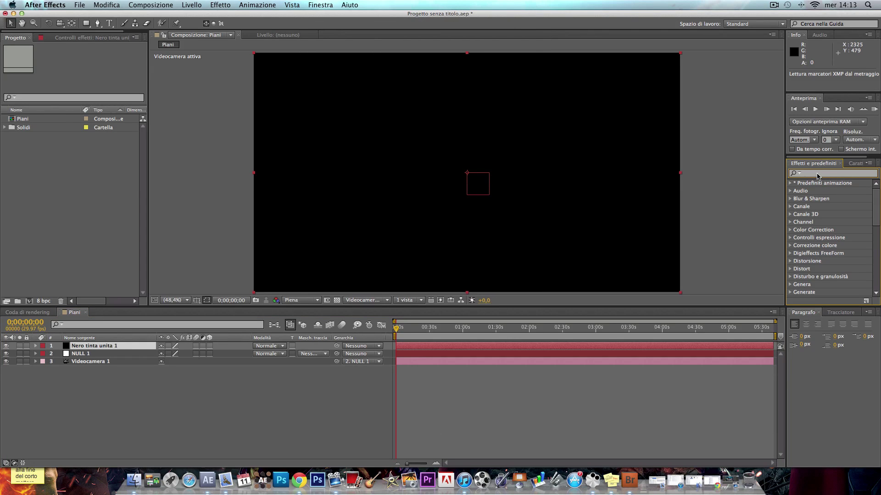
text(sf)
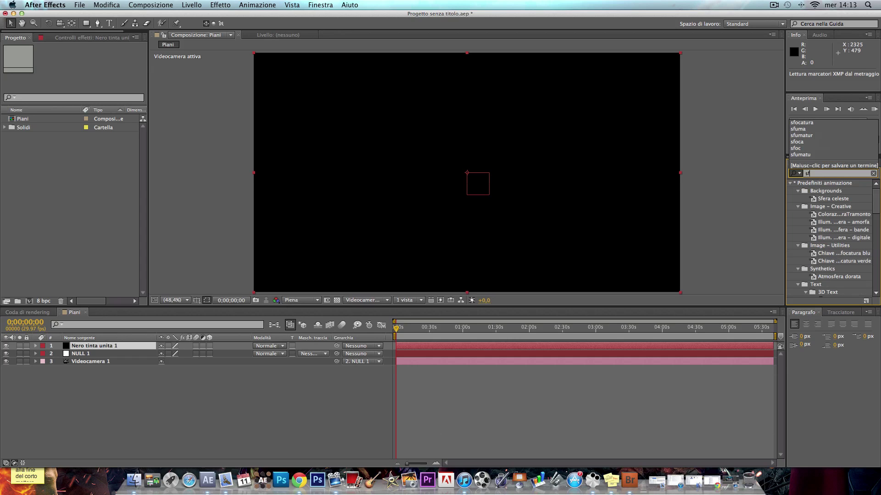
text(uma)
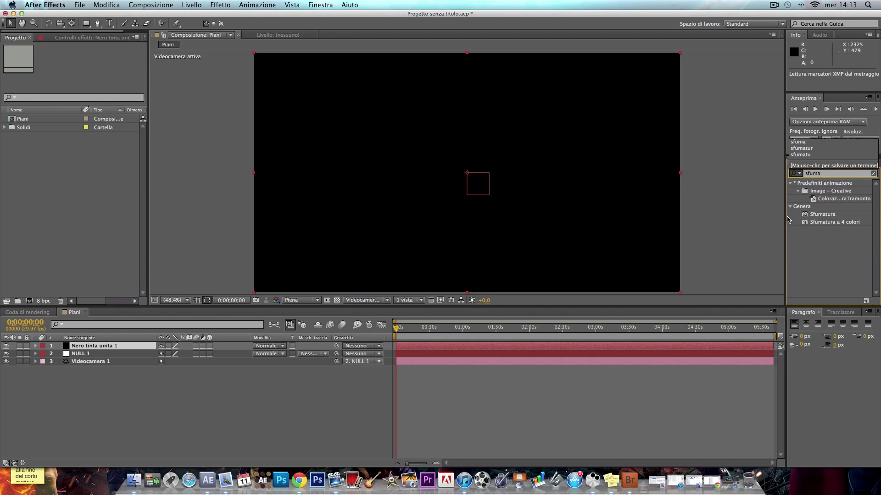
click(821, 214)
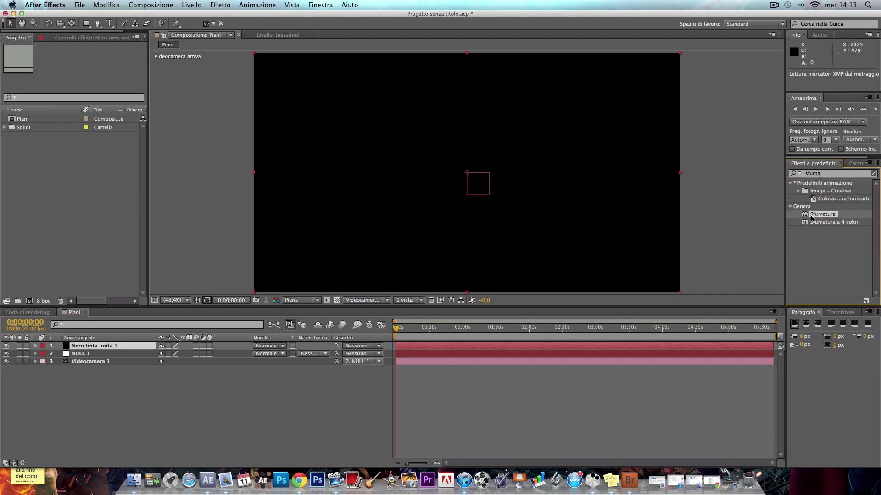
drag(811, 218, 83, 348)
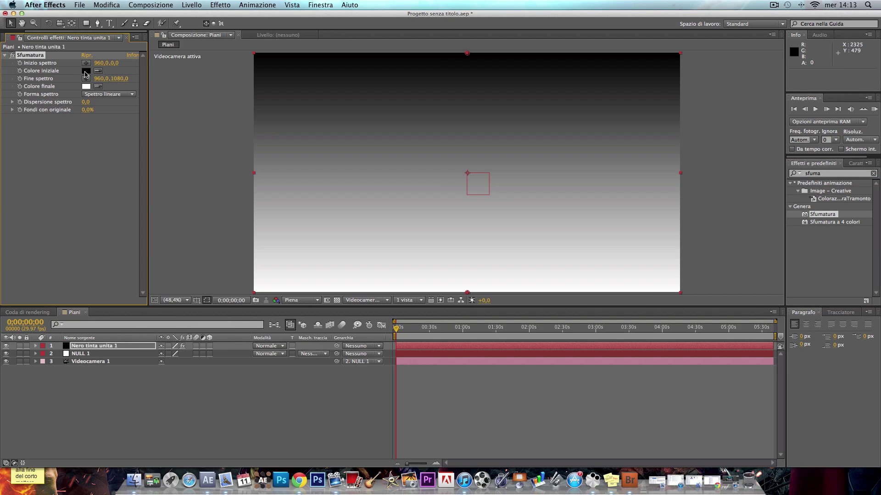
click(86, 71)
drag(516, 267, 472, 324)
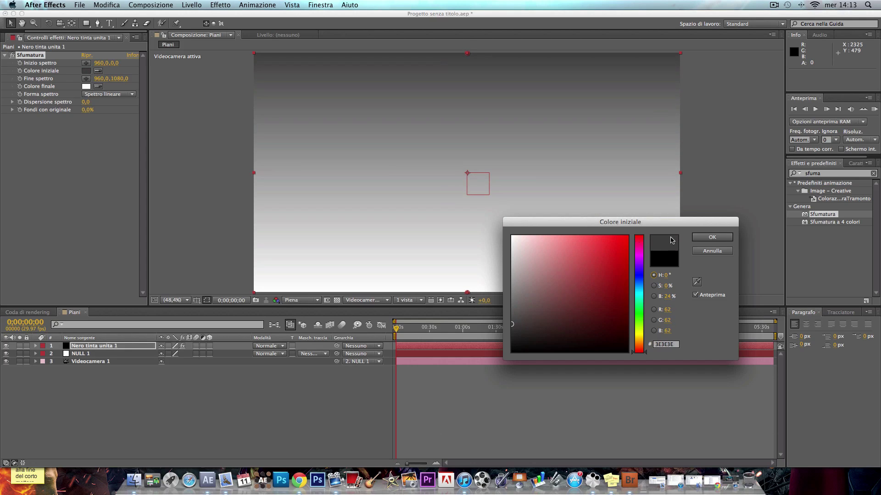
click(710, 237)
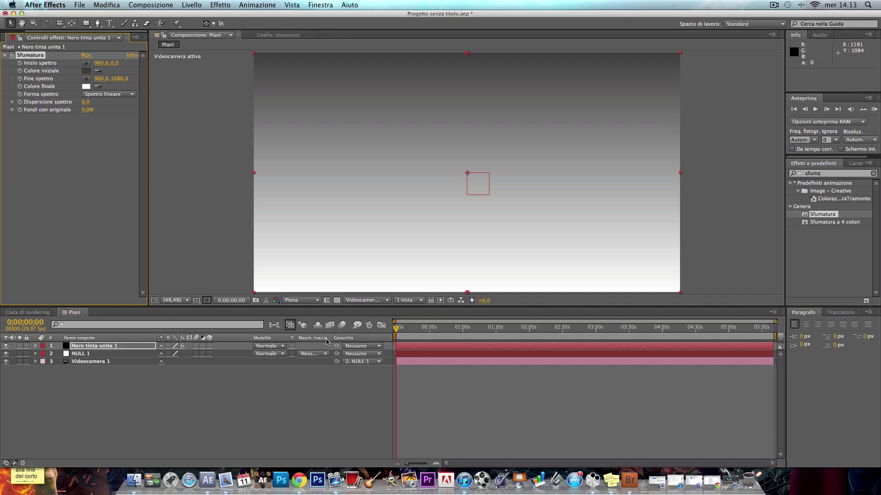
Make Nero tinta unita 1 a 3D layer, duplicate it, and expand the copy's Transform properties
click(210, 346)
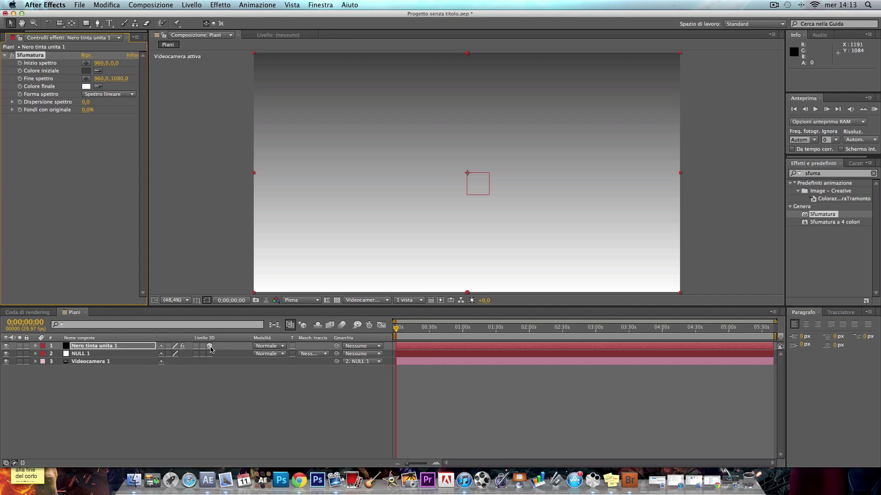
click(111, 347)
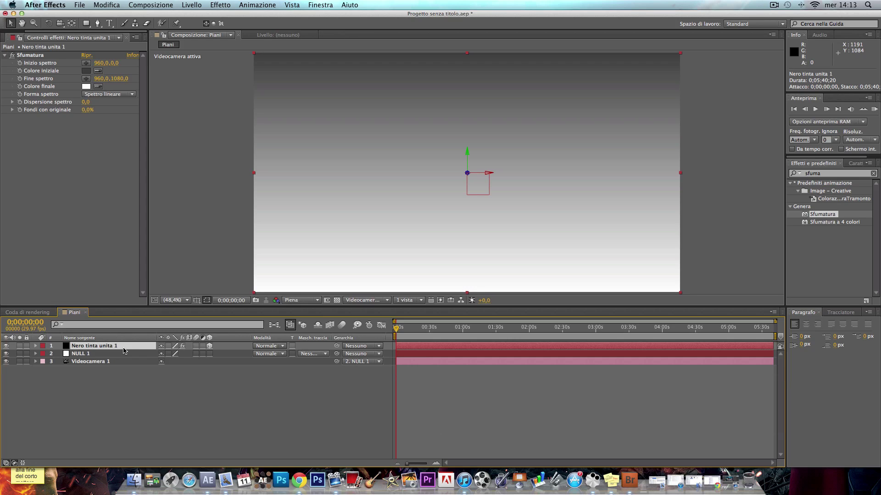
key(super+d)
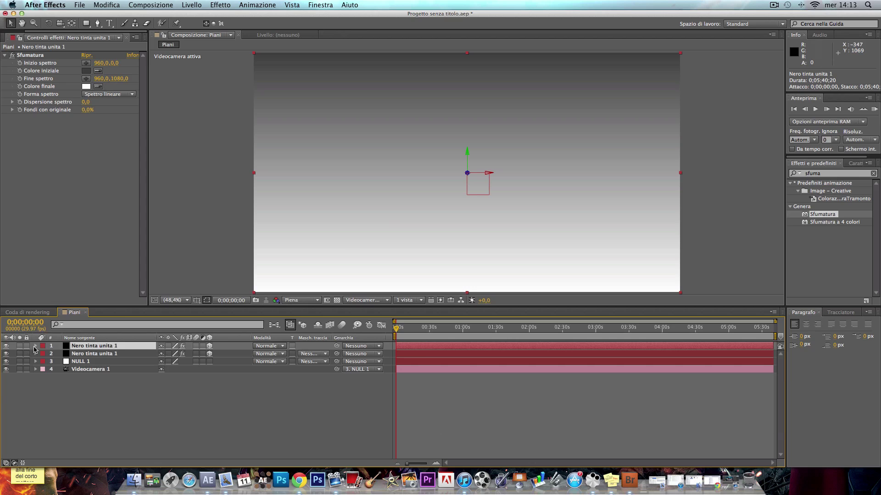
click(36, 346)
click(43, 362)
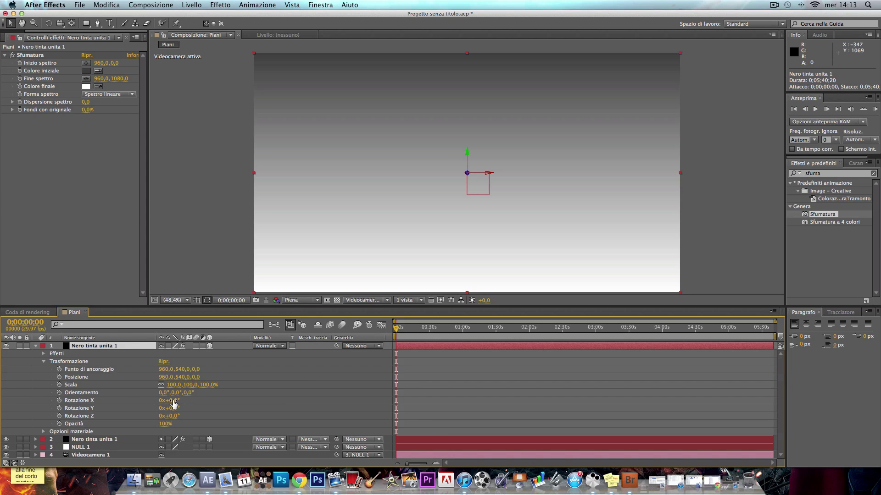
Rotate the top solid copy -90° on X so it lies flat as a floor
mouse_move(173, 401)
mouse_down()
mouse_move(219, 400)
mouse_move(135, 403)
mouse_up()
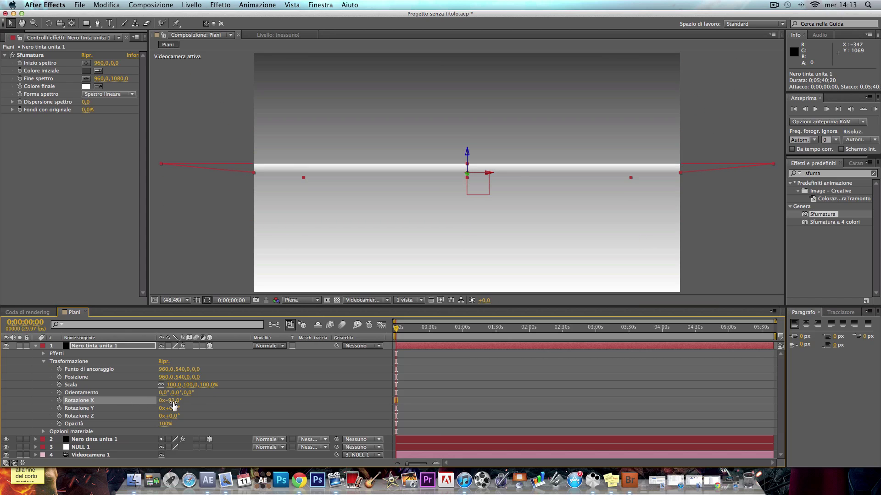
click(177, 400)
click(181, 400)
click(235, 392)
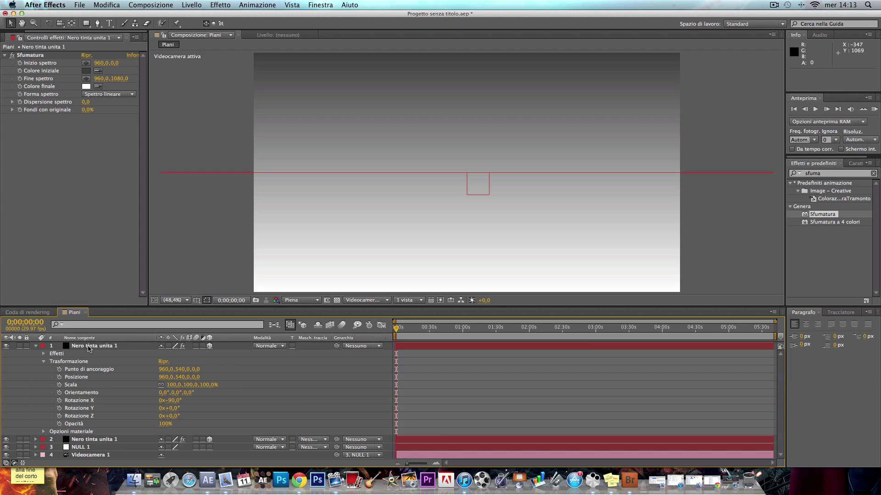
Lower the floor plane to position 960,922,0 along the frame bottom
click(89, 347)
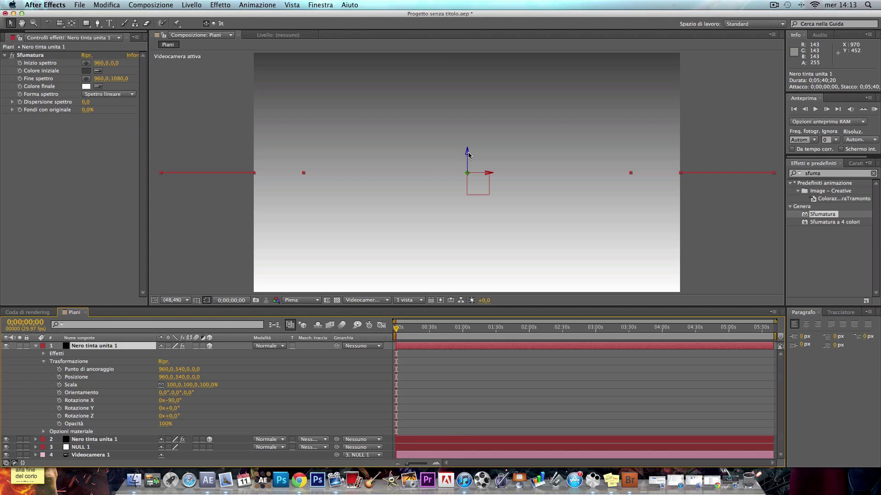
mouse_move(467, 152)
mouse_down()
mouse_move(472, 247)
mouse_move(471, 237)
mouse_up()
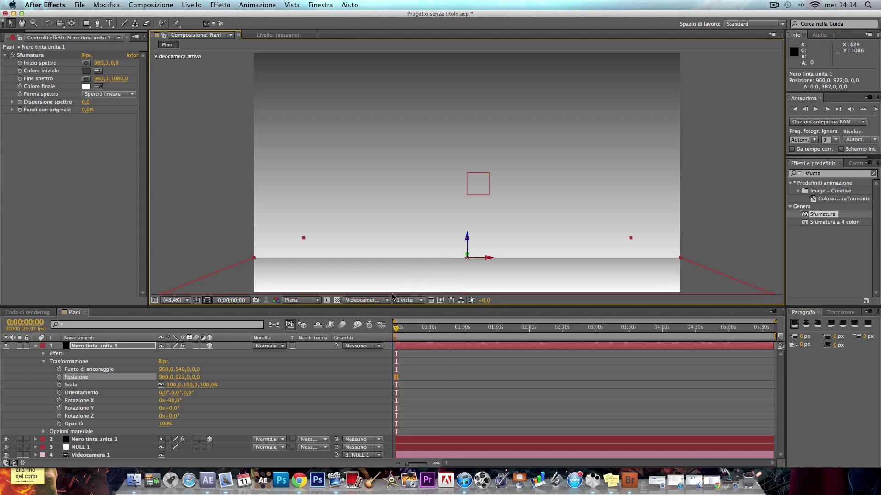
click(386, 300)
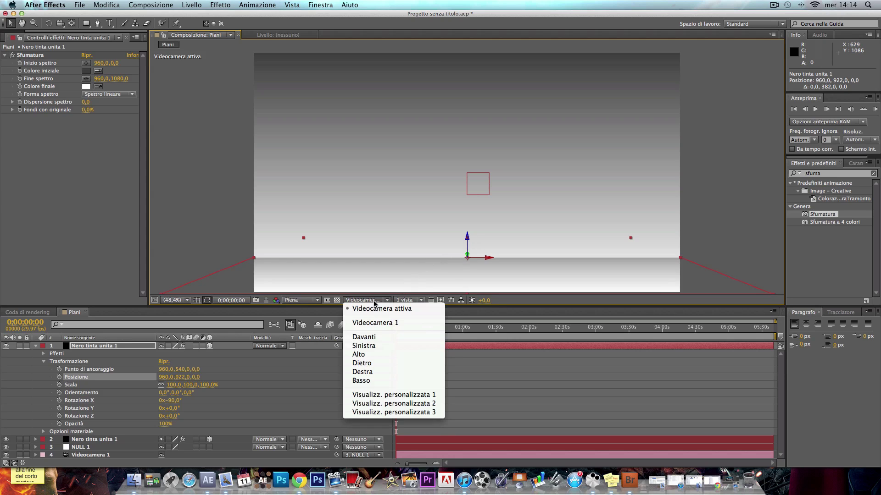
In Custom View 1, undo a stray floor move and push the back wall along Z
click(379, 395)
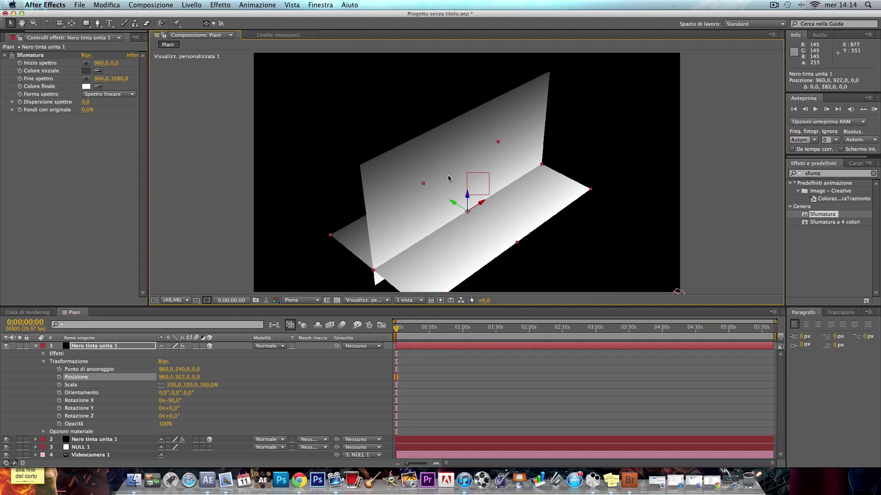
drag(454, 202, 433, 198)
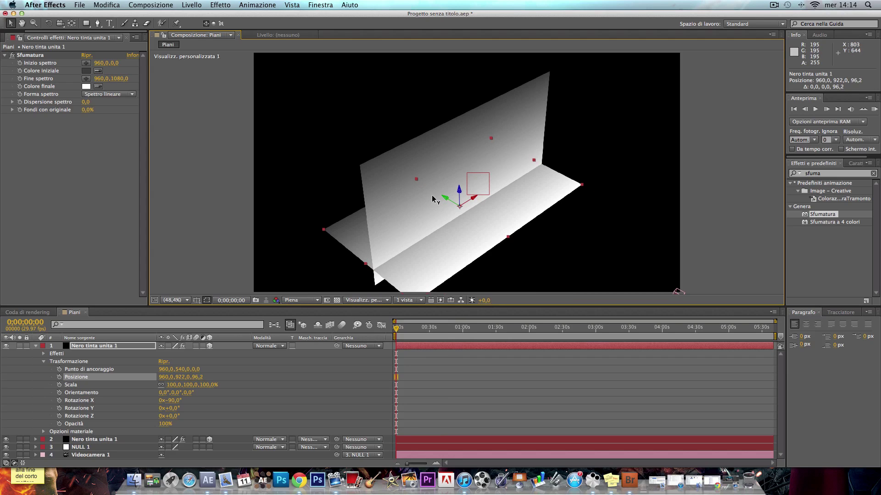
key(ctrl+z)
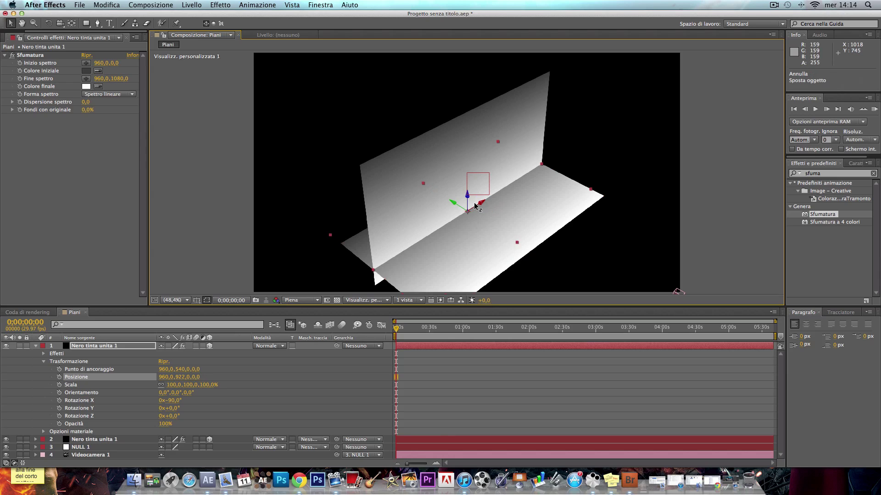
click(104, 441)
drag(479, 184, 414, 144)
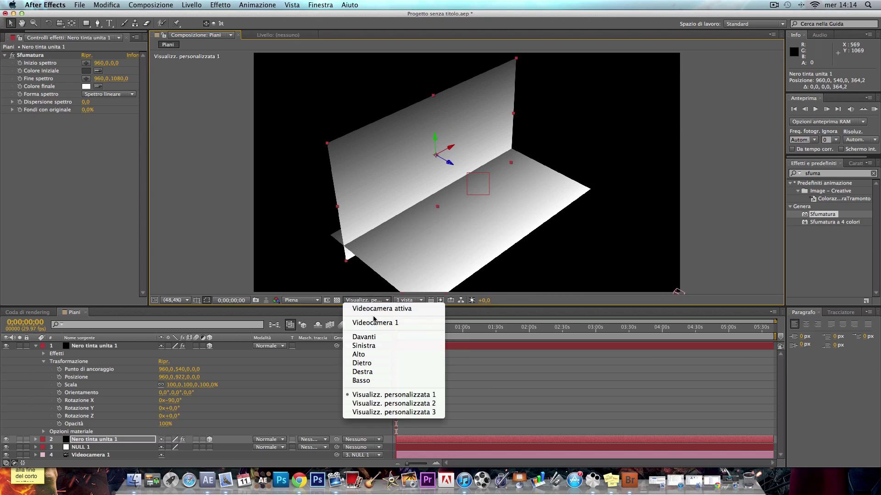
Back in Active Camera, shift the back wall in depth to meet the floor
click(370, 307)
click(367, 300)
click(373, 309)
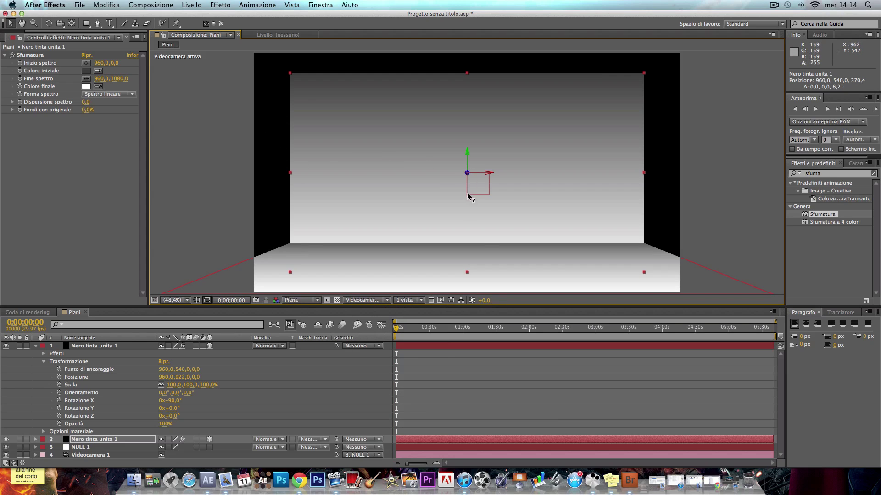
drag(467, 174, 468, 91)
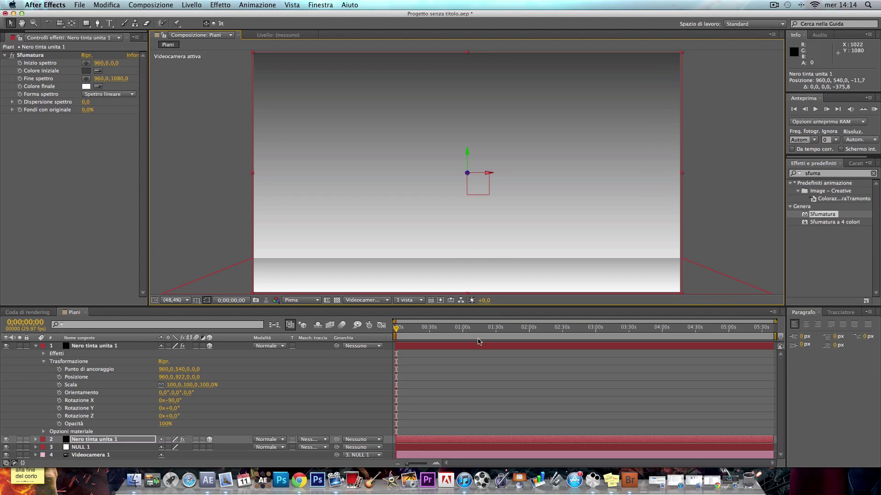
click(88, 349)
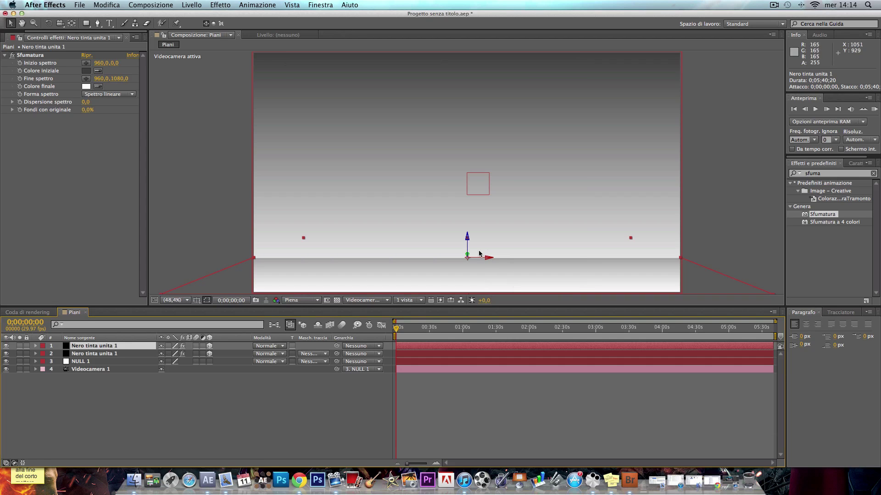
Create a 1920×1080 composition named Base and show the transparency grid
click(157, 3)
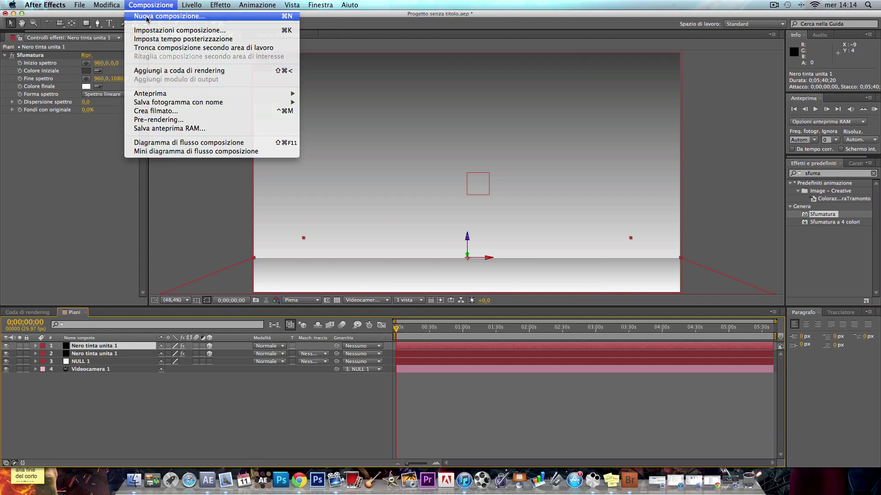
click(152, 15)
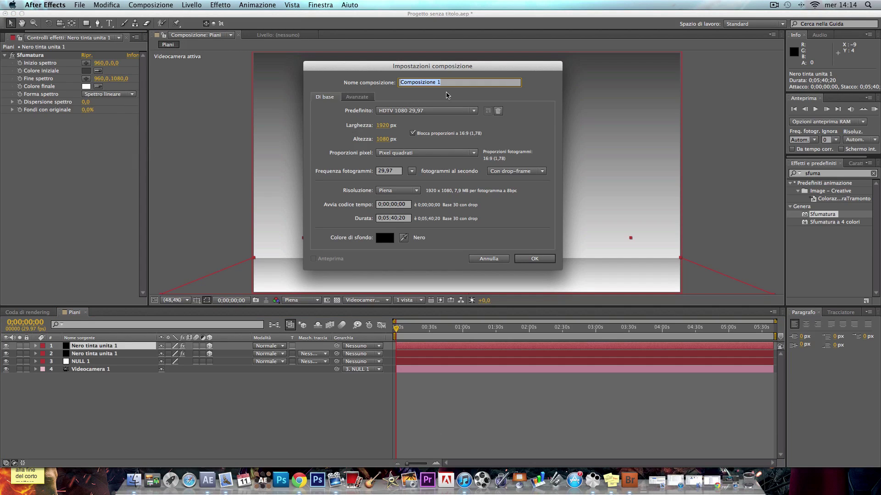
text(VB)
click(547, 260)
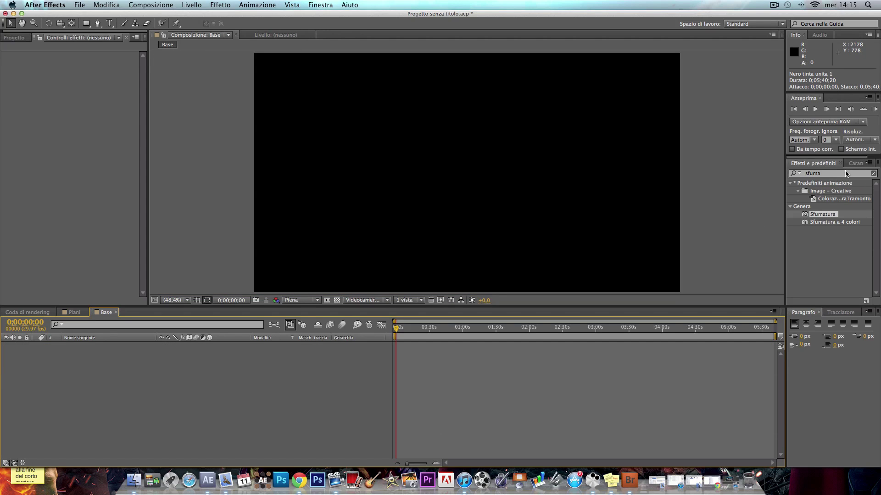
click(336, 301)
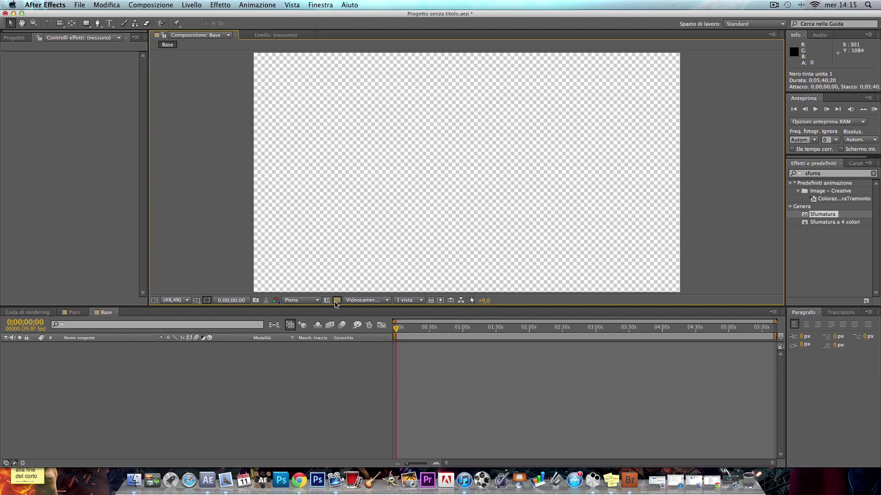
Write the word TUTS as a black Arial Bold text layer in Base
click(336, 301)
click(337, 301)
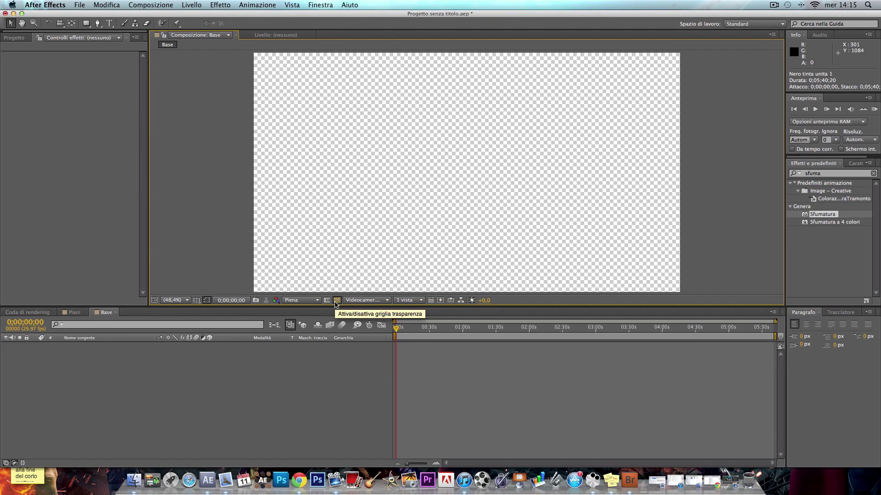
click(109, 23)
click(277, 173)
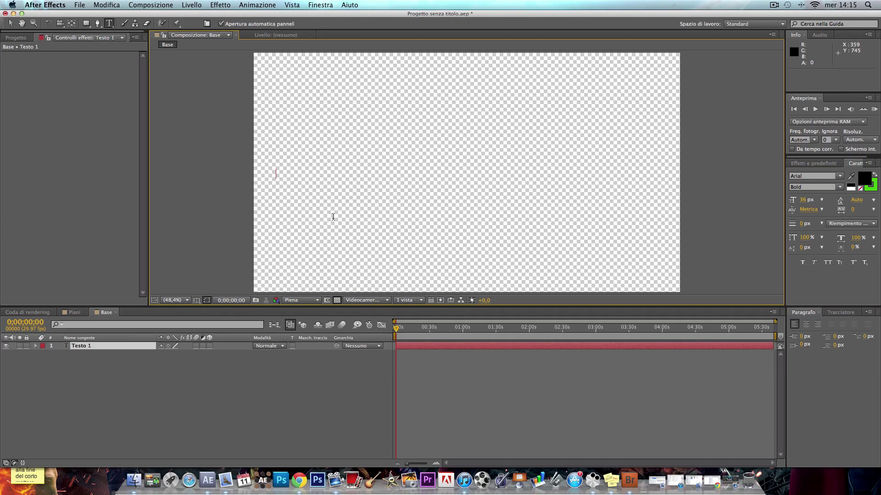
text(TUTS)
click(10, 23)
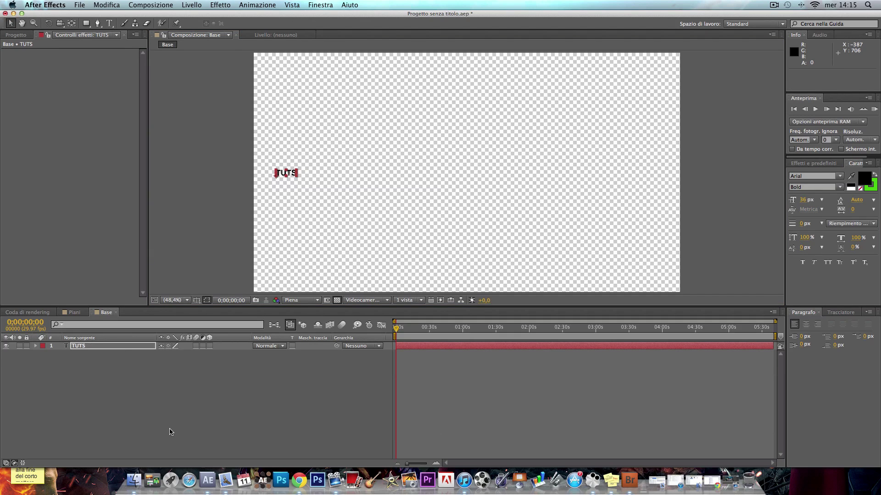
Scale the TUTS text to 1647% and centre it in the frame
key(s)
drag(188, 354, 871, 366)
mouse_move(596, 174)
mouse_down()
mouse_move(617, 191)
mouse_move(623, 228)
mouse_up()
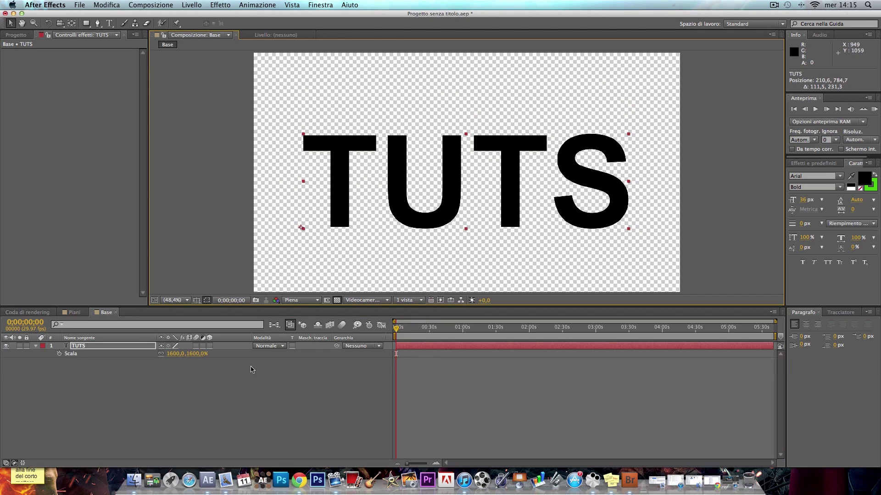
drag(188, 353, 222, 364)
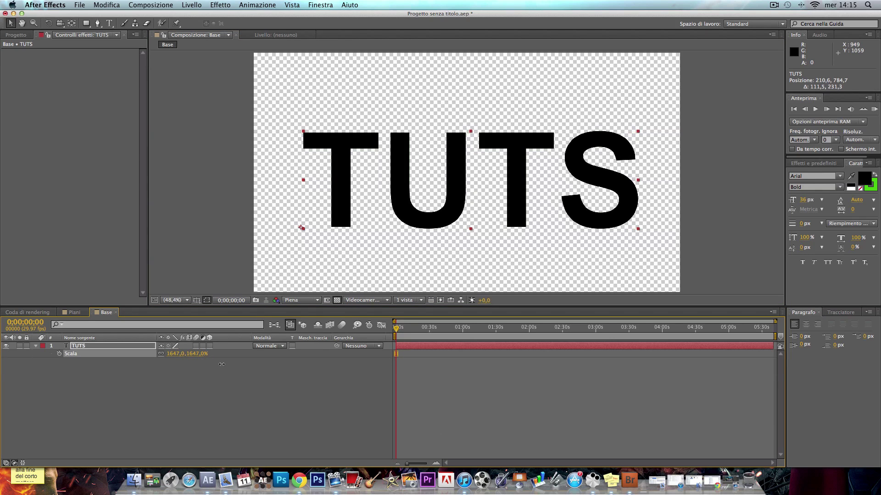
drag(434, 229, 437, 220)
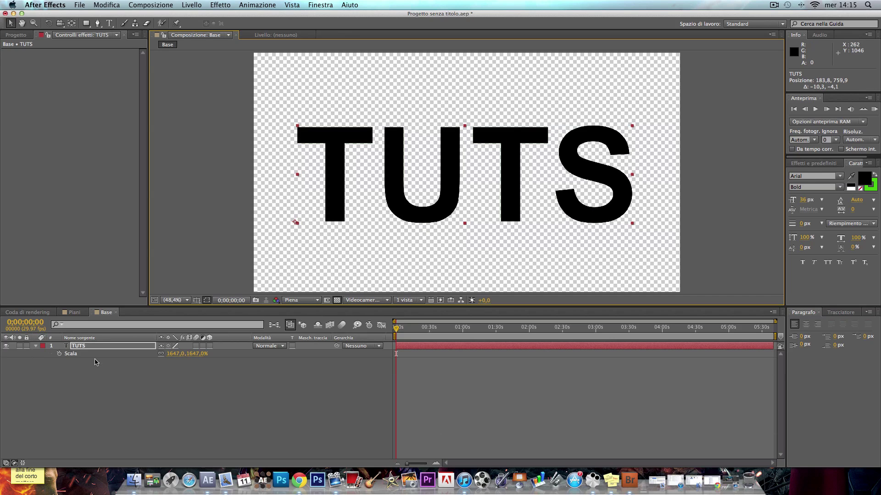
click(35, 346)
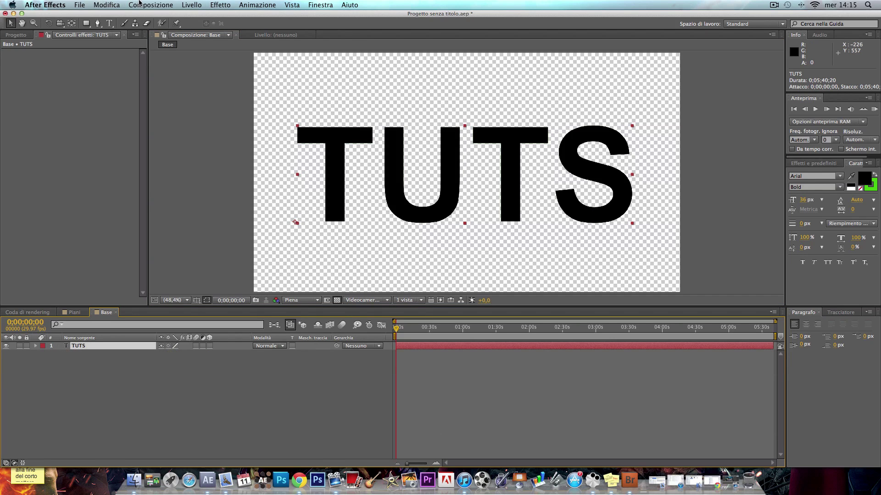
Make a new composition named Bordi and drag the Base comp into its timeline
click(141, 4)
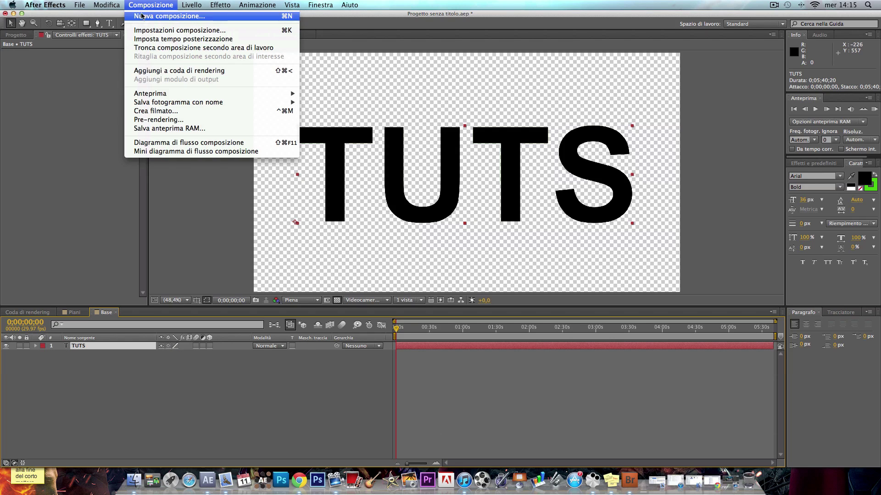
click(143, 16)
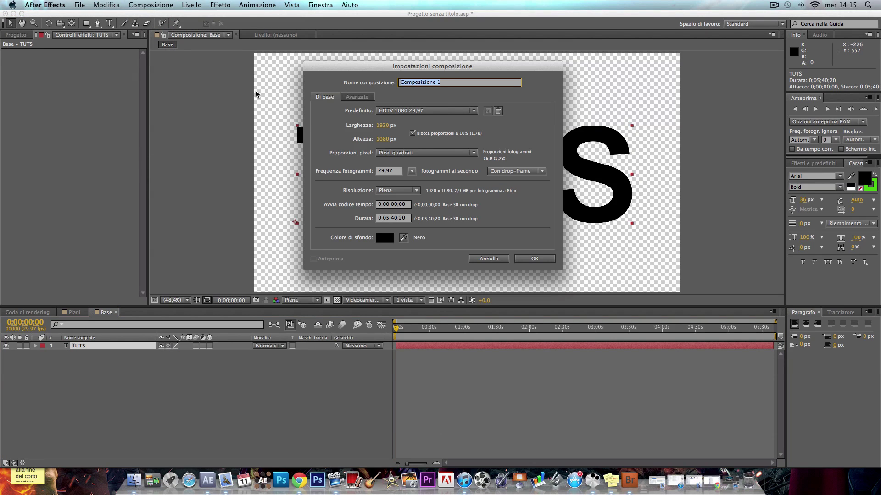
text(Bordi)
key(Return)
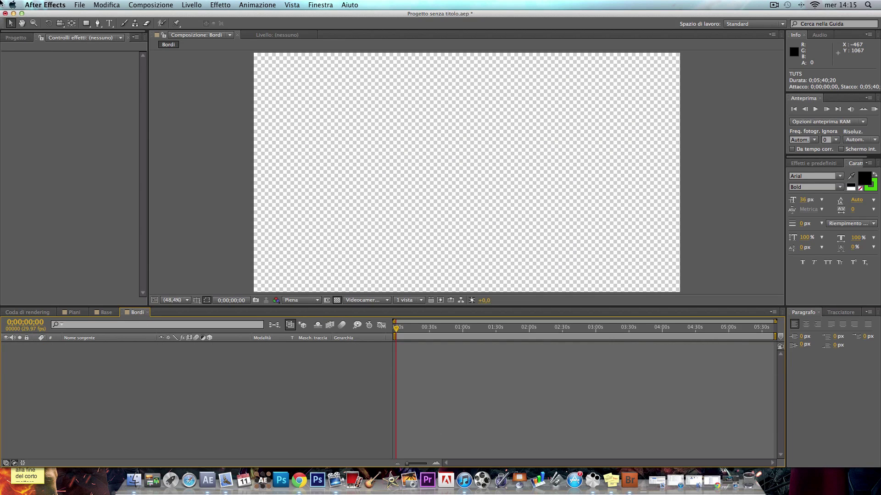
click(16, 37)
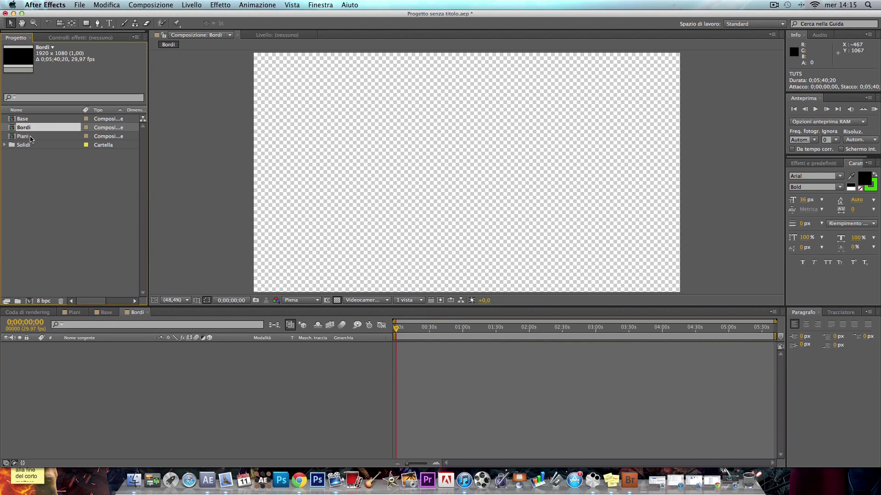
drag(29, 119, 83, 377)
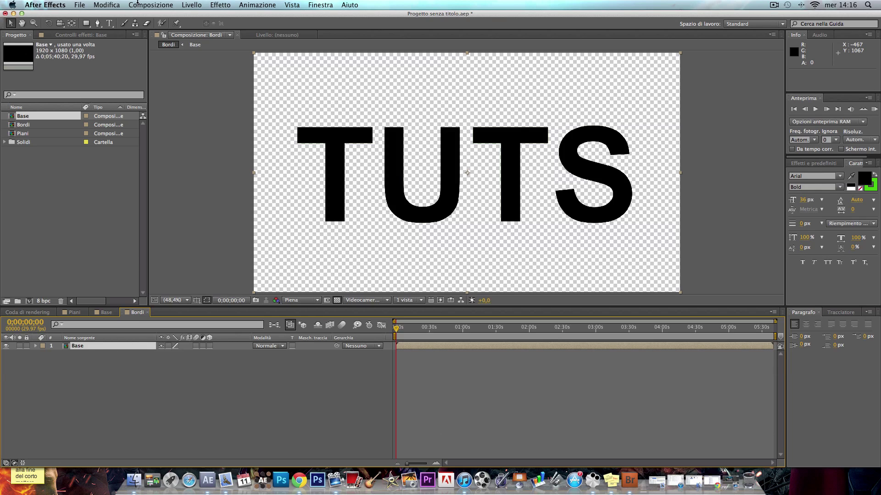
Duplicate the Base layer and drag Migliora mascherino (Refine Matte) onto the lower copy
click(109, 5)
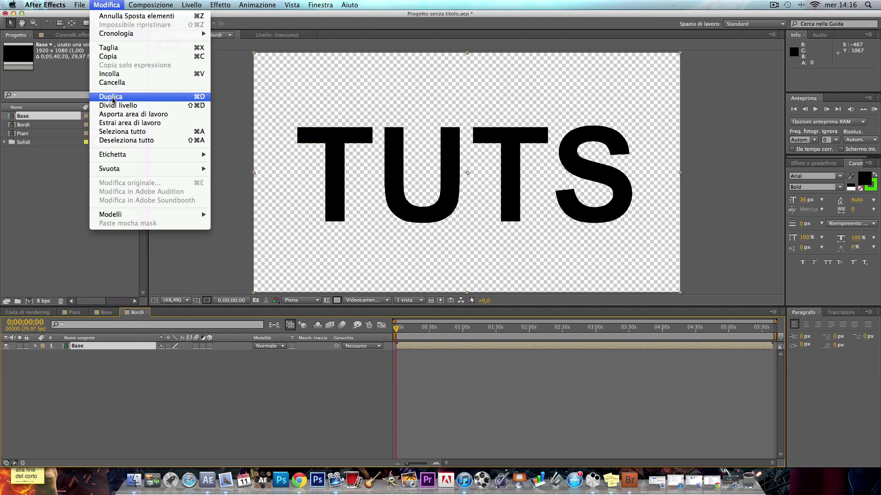
click(112, 97)
click(814, 163)
click(820, 173)
text(sfum)
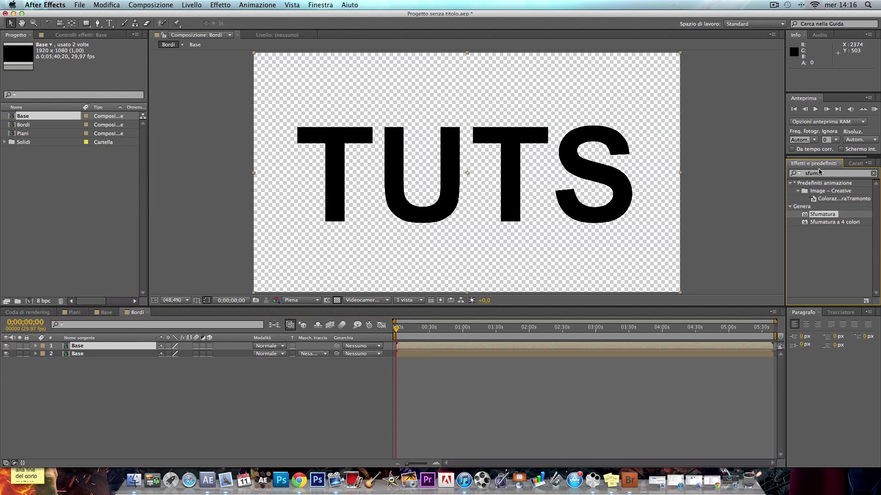
key(Return)
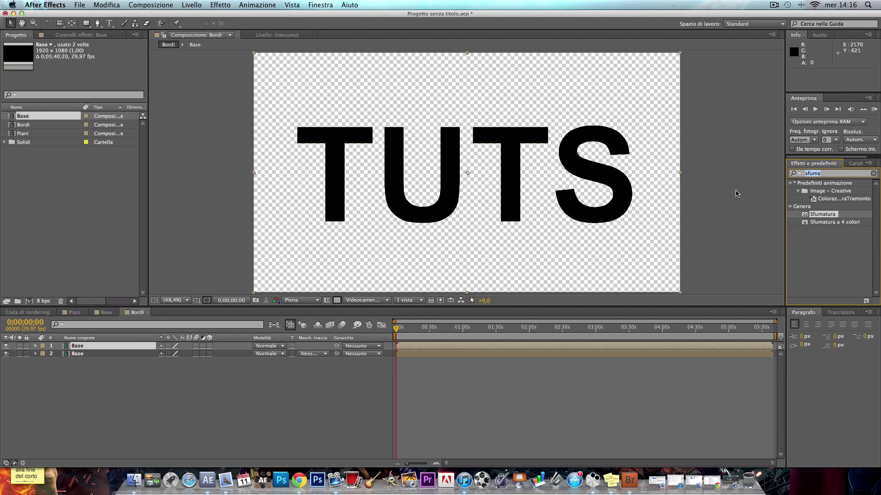
text(mascherino)
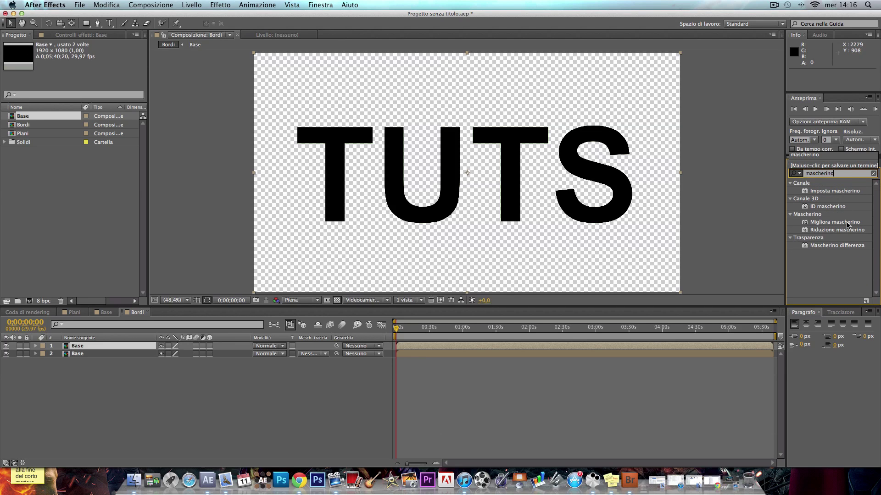
drag(847, 222, 86, 357)
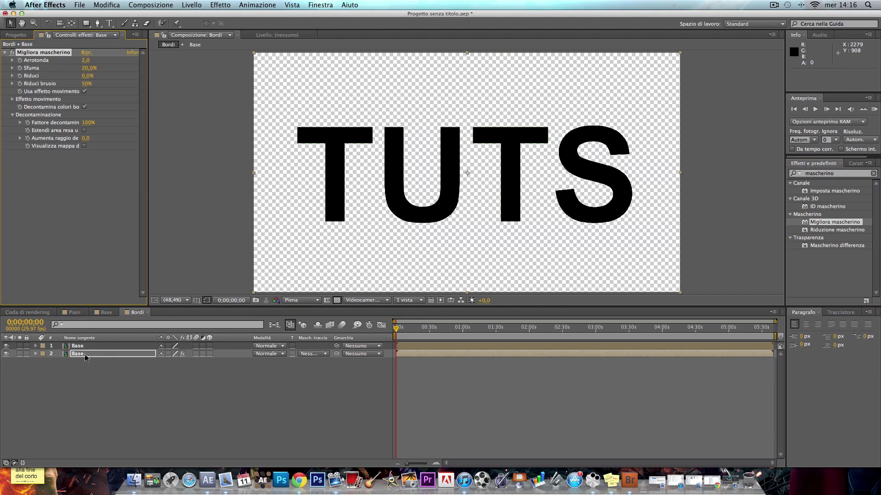
Rename the lower copy to 'Base 1' and move it above the other Base layer
right_click(86, 357)
click(99, 457)
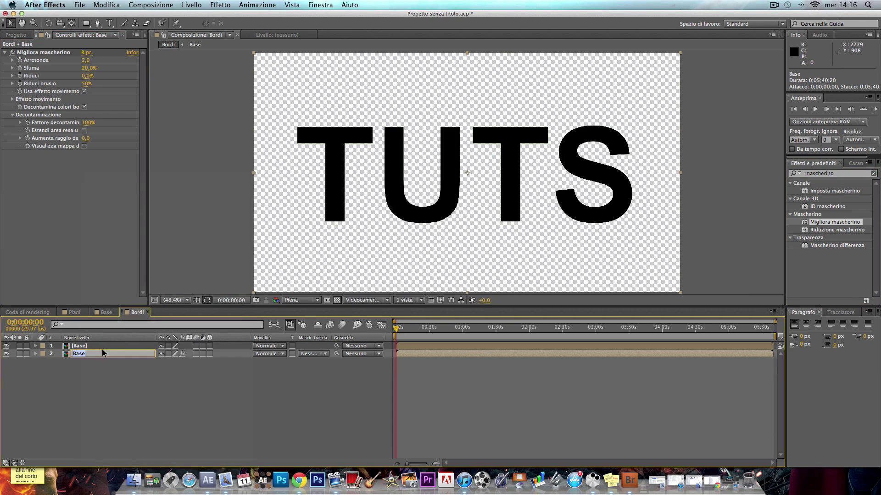
text(Base 1)
key(Return)
drag(97, 346, 99, 344)
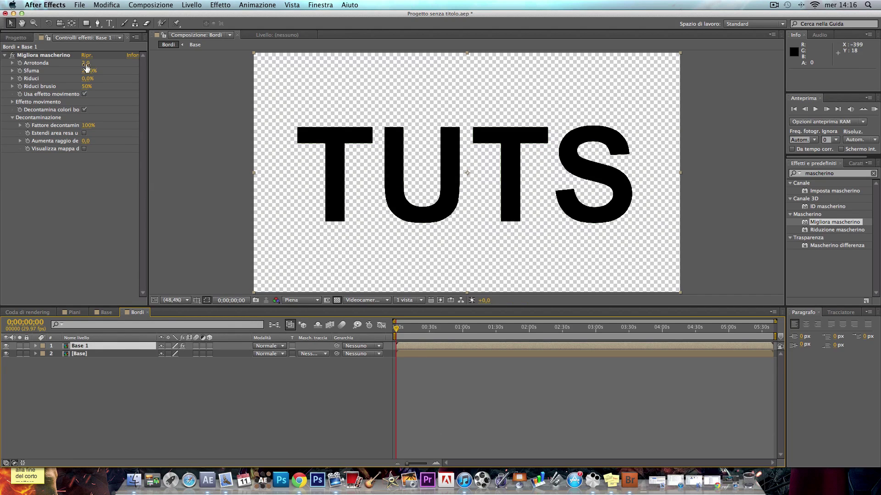
Set Migliora mascherino to Arrotonda 5,3, Sfuma 0%, Riduci -93%, previewing at one-third resolution
drag(84, 61, 72, 72)
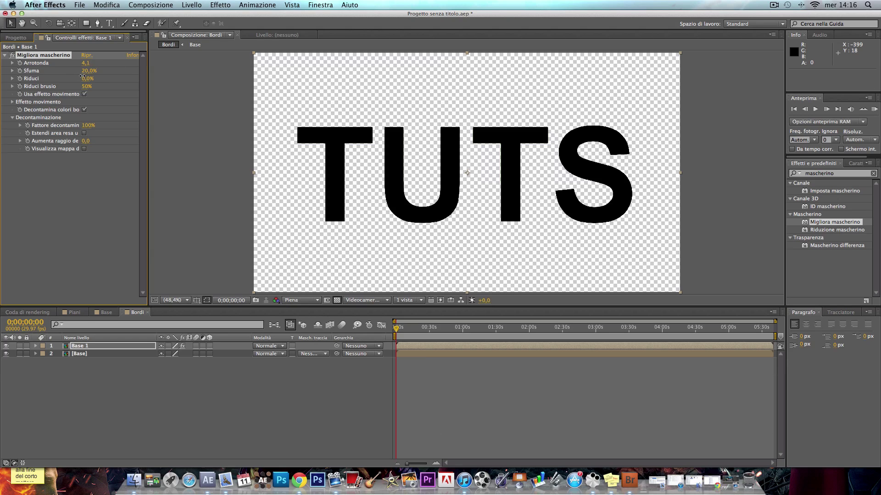
drag(82, 76, 79, 77)
drag(87, 84, 115, 81)
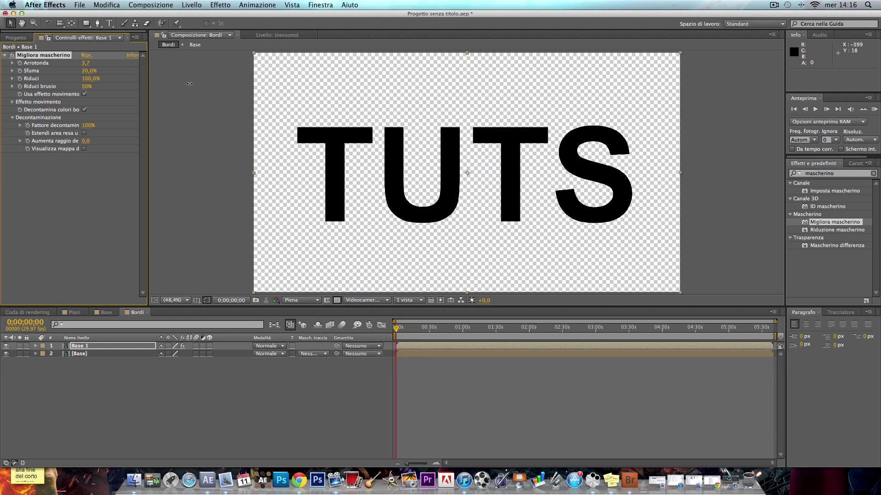
drag(189, 83, 176, 86)
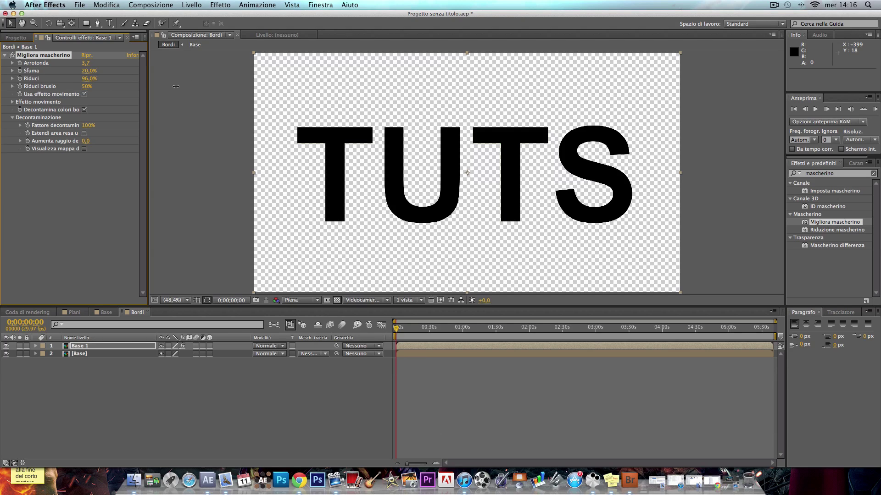
click(316, 300)
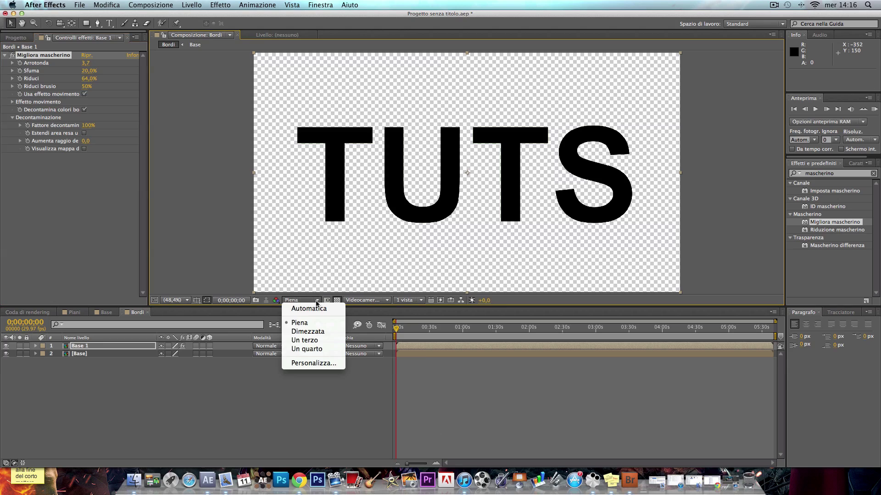
click(307, 340)
click(93, 70)
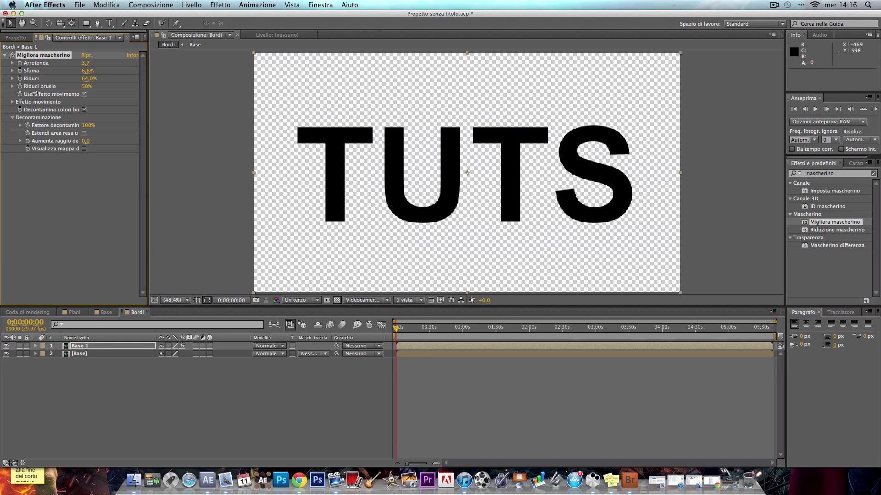
mouse_move(88, 78)
mouse_down()
mouse_move(186, 77)
mouse_move(2, 107)
mouse_up()
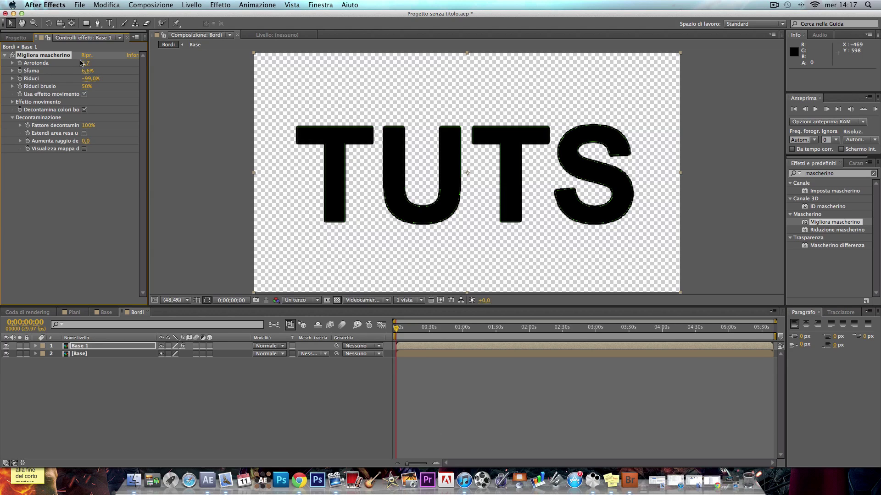
mouse_move(85, 63)
mouse_down()
mouse_move(93, 63)
mouse_move(19, 71)
mouse_up()
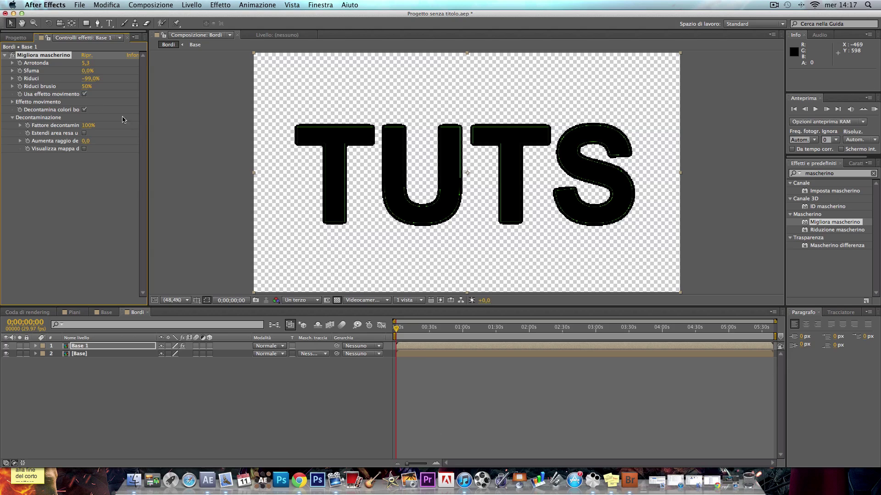
drag(89, 83, 85, 79)
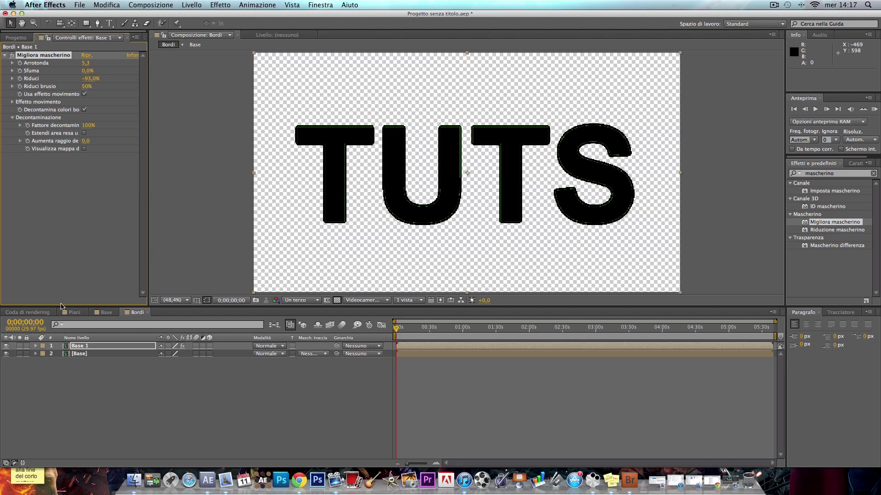
Move Base 1 back beneath the Base layer
drag(75, 345, 79, 367)
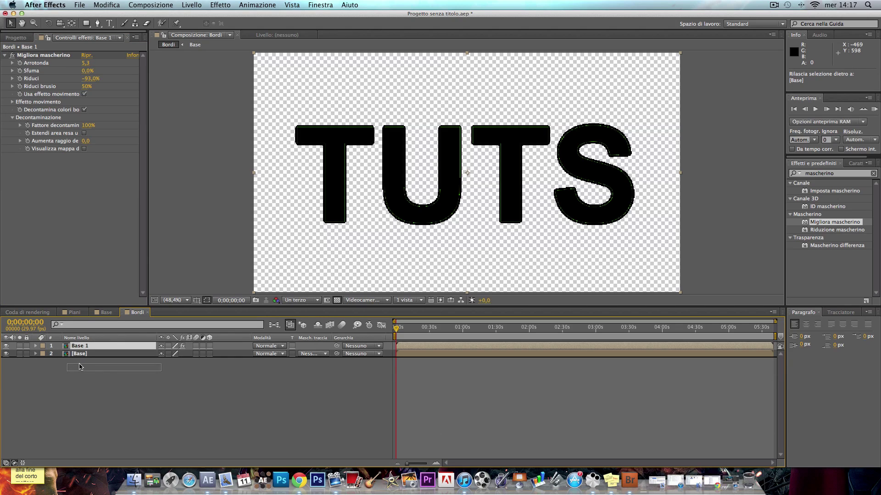
drag(79, 366, 80, 367)
click(310, 354)
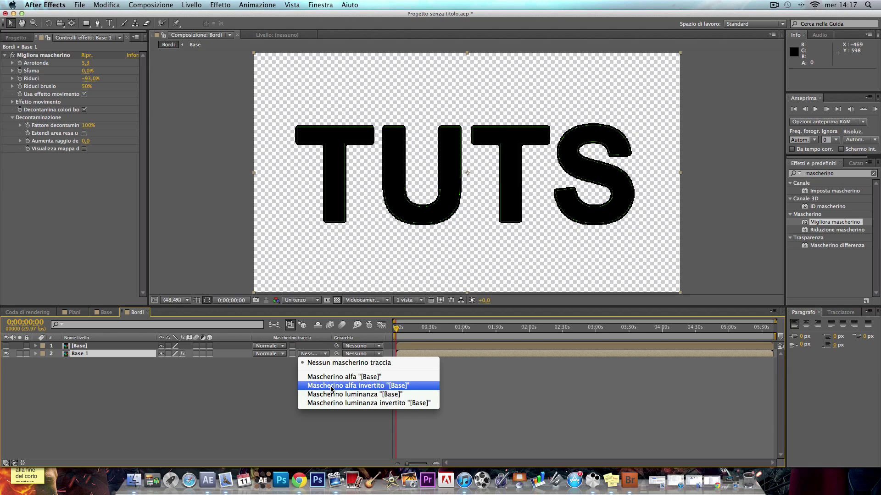
Matte Base 1 with Base's inverted alpha, restore Full resolution, and set Arrotonda to 3,7
click(330, 386)
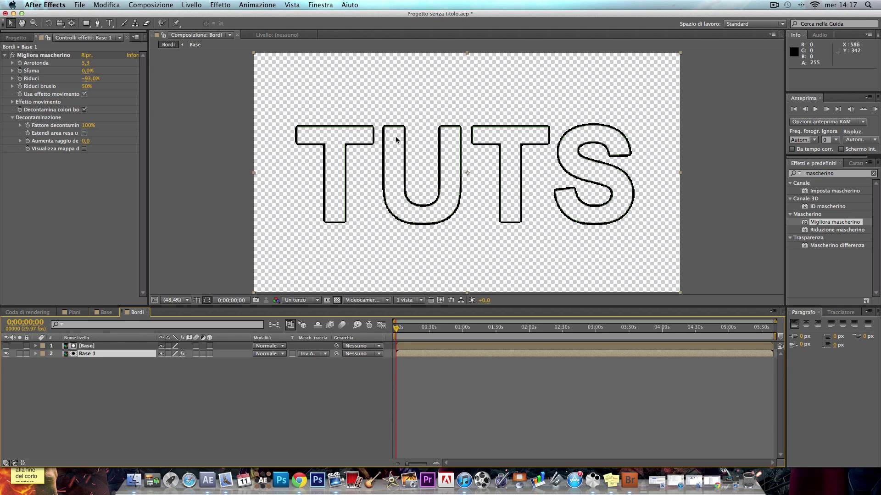
click(300, 299)
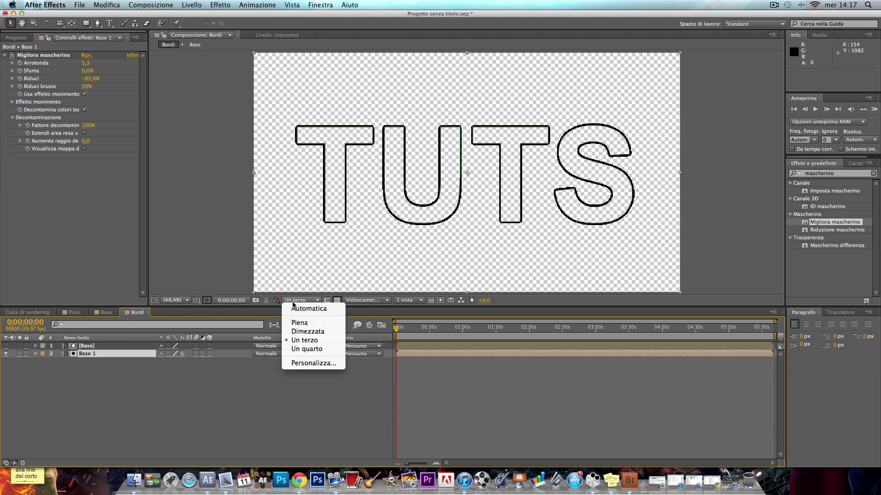
click(303, 324)
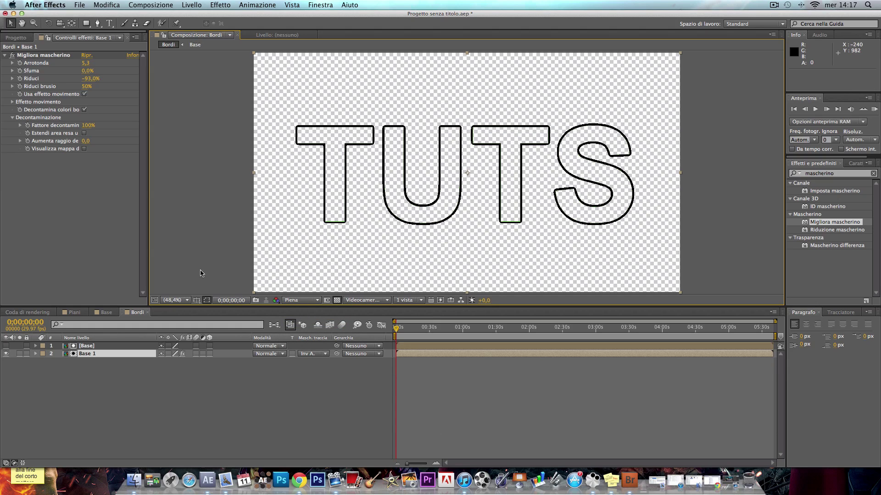
click(85, 63)
drag(83, 63, 81, 63)
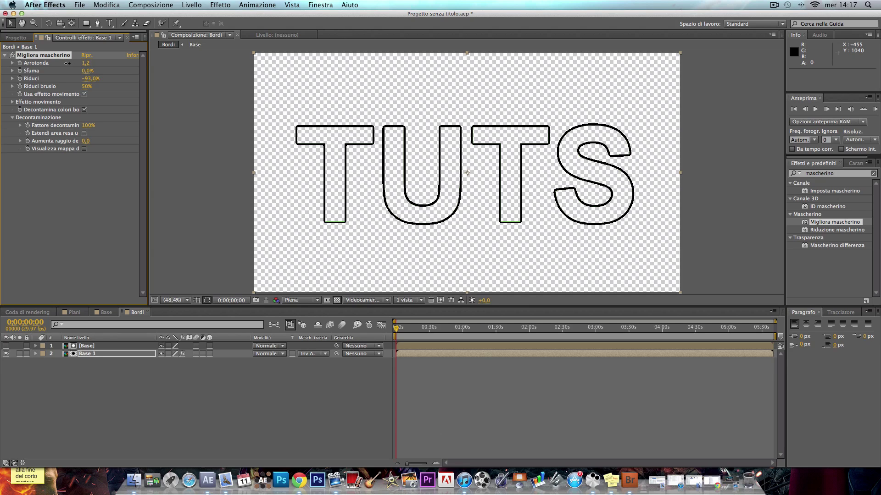
drag(74, 66, 307, 219)
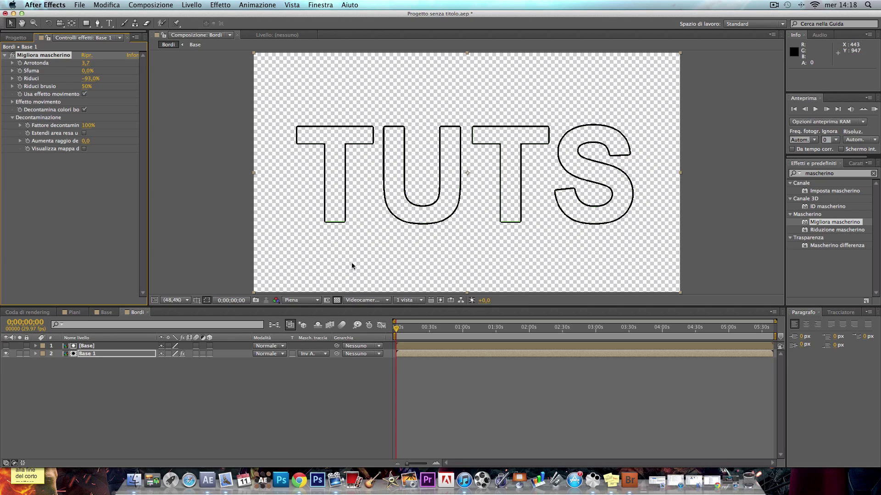
click(124, 338)
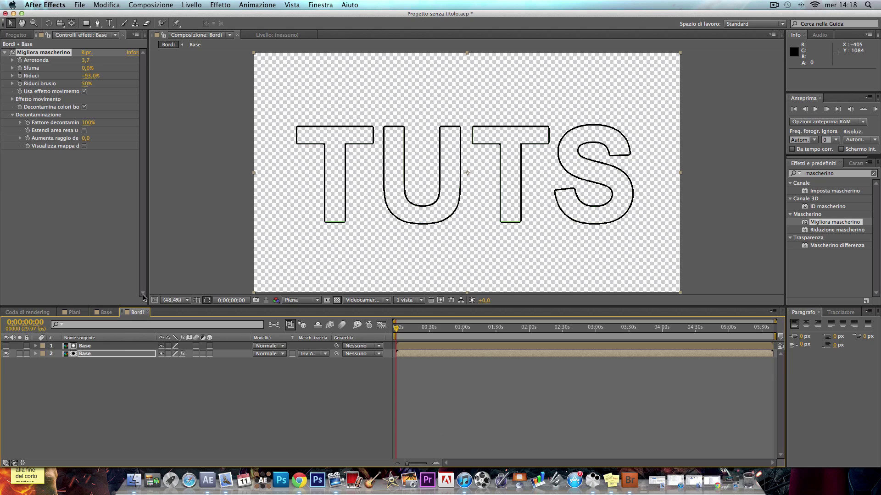
Create a composition named Texture and add the Base comp with Bordi above it
click(164, 5)
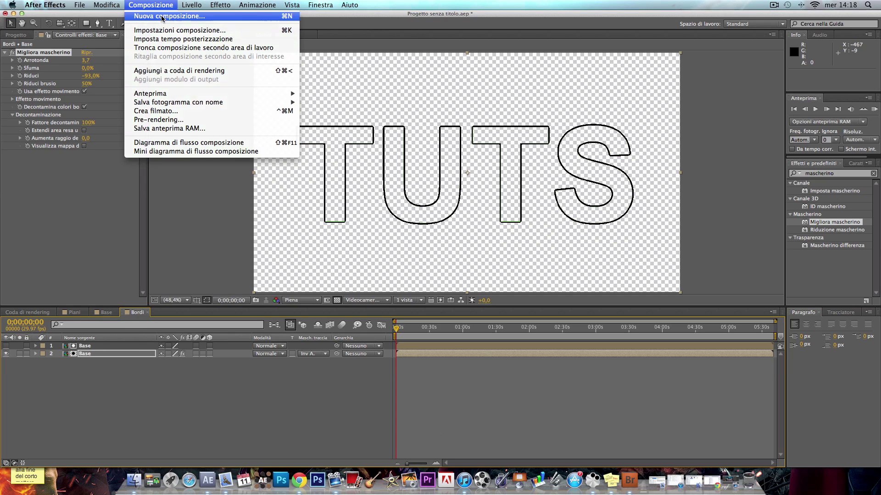
click(163, 16)
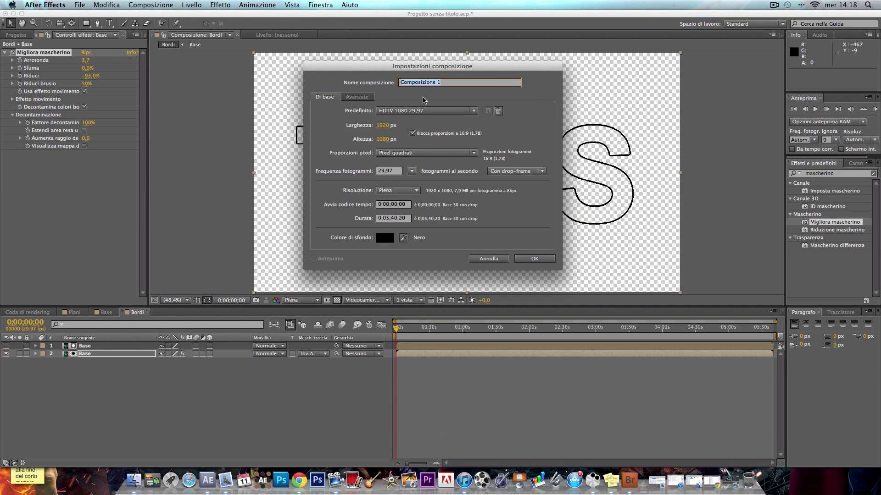
text(Texture)
key(Return)
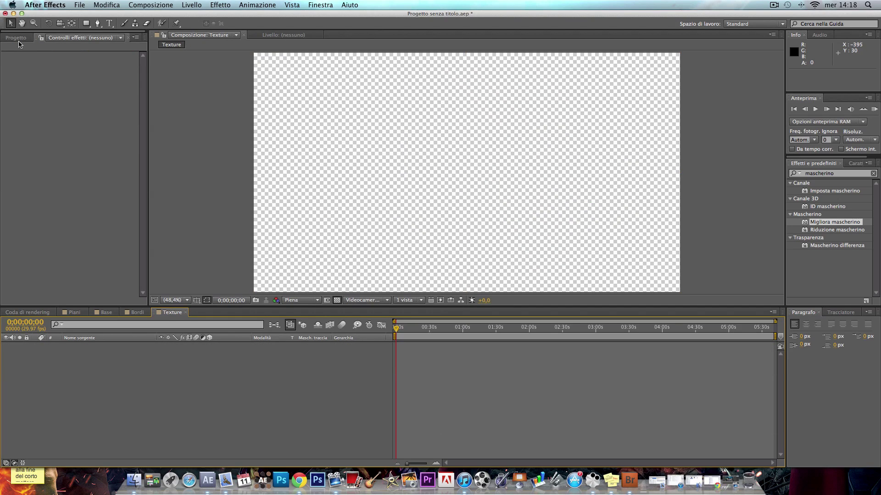
click(18, 37)
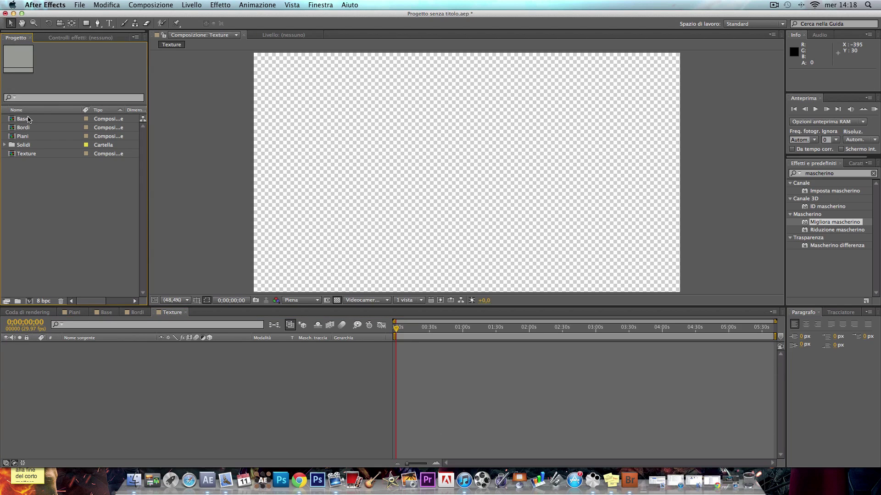
drag(27, 122, 67, 373)
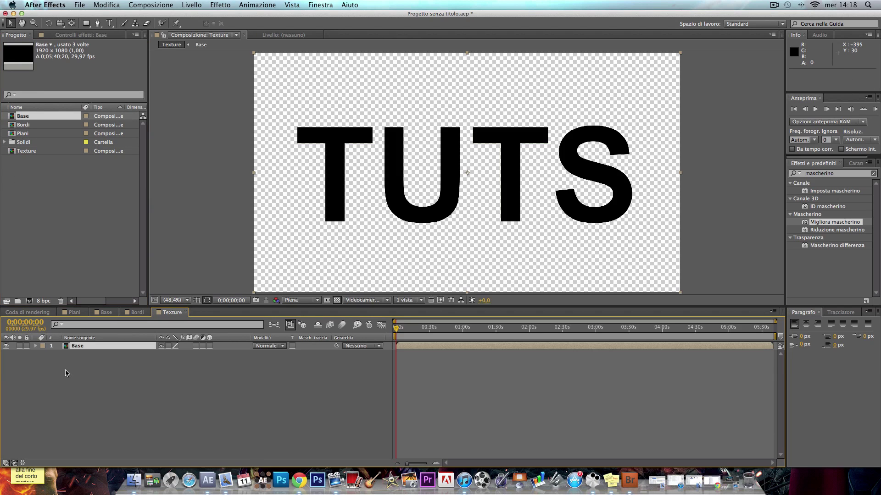
drag(29, 124, 98, 346)
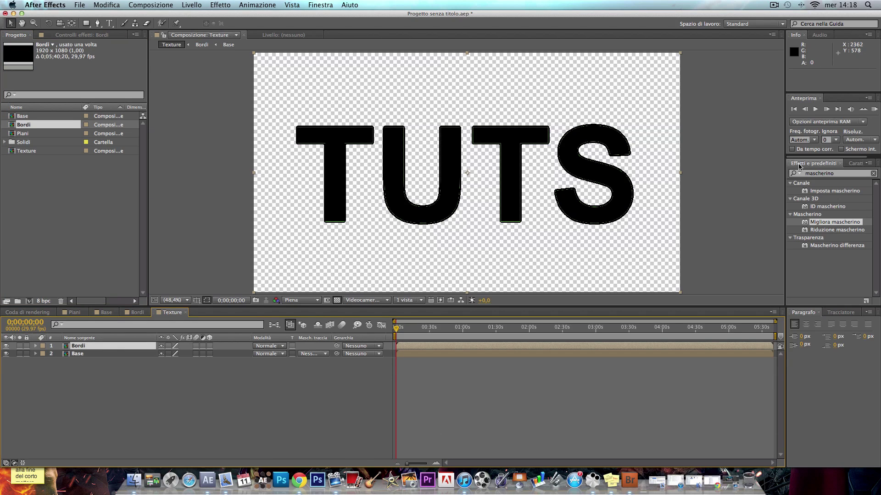
Apply Riempimento to Bordi and set its fill colour to light grey E3E3E3
click(825, 175)
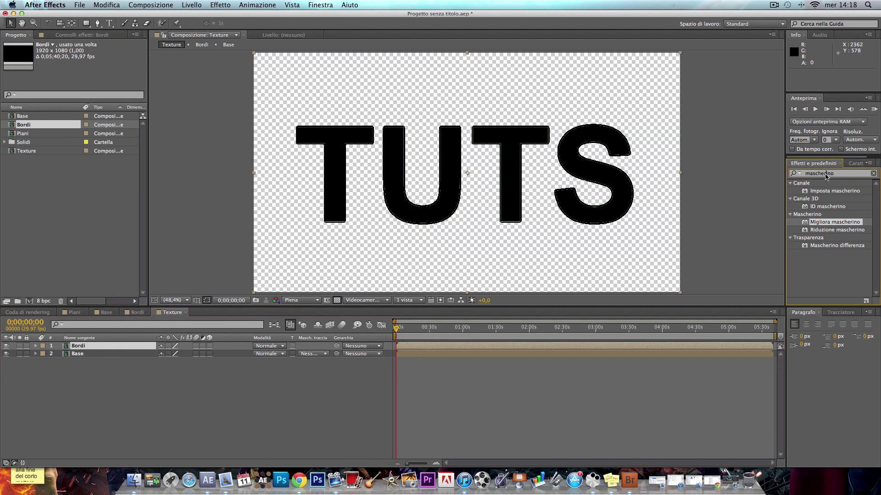
text(riempimento)
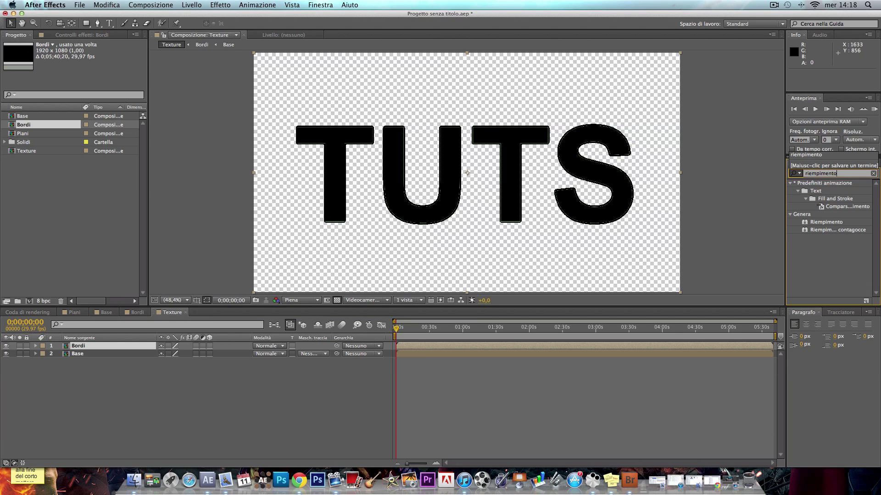
drag(825, 222, 98, 351)
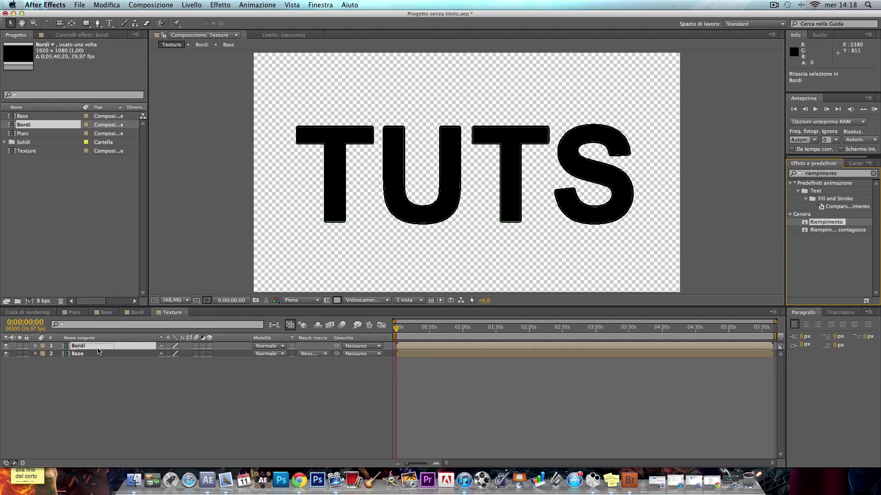
click(86, 75)
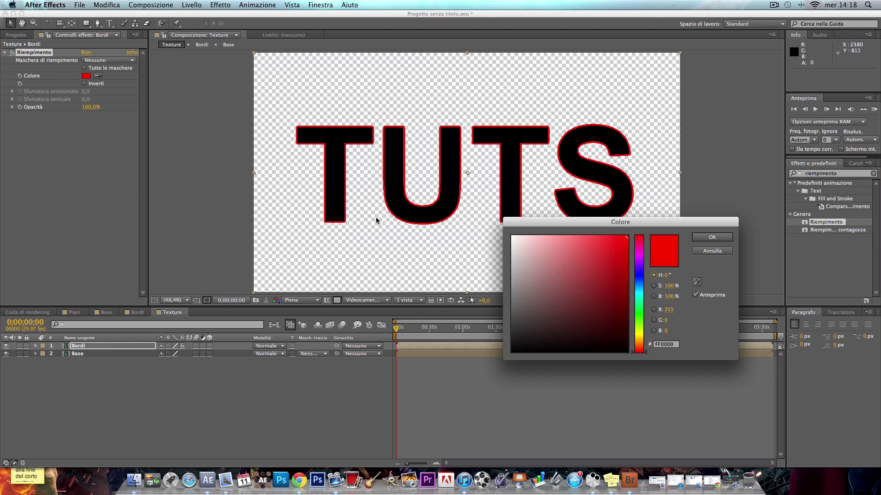
drag(515, 249, 485, 248)
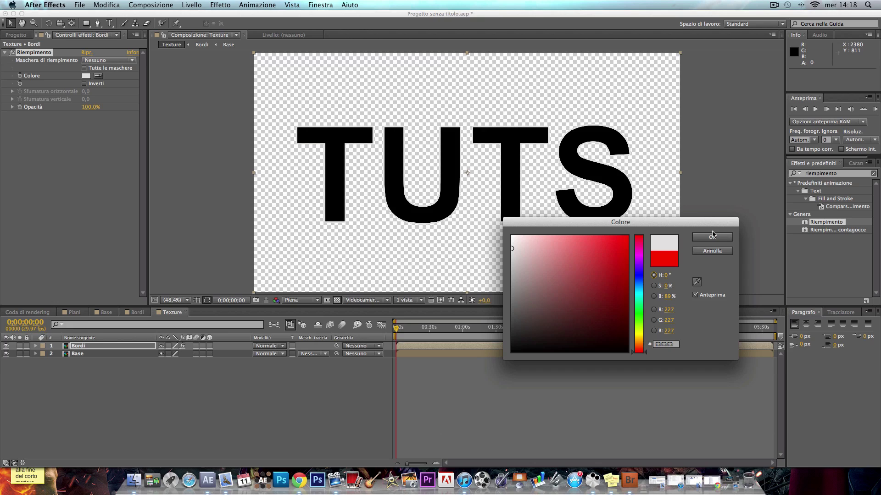
click(712, 238)
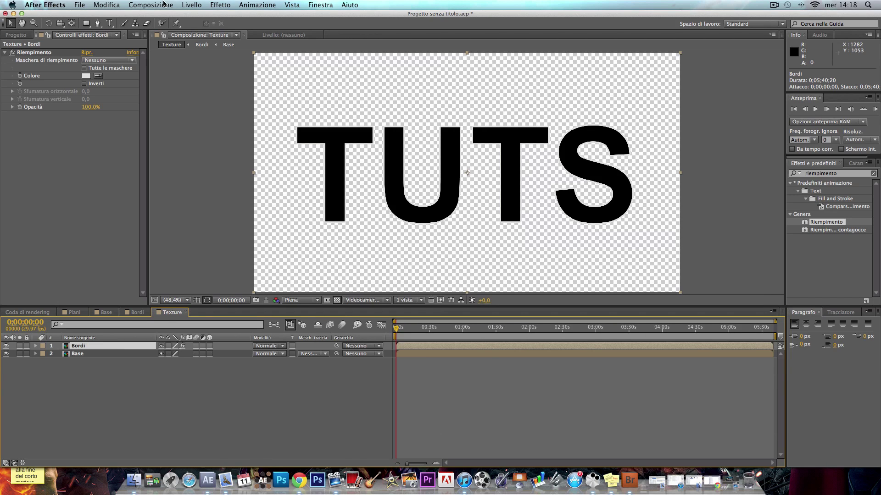
Add a 1920×1080 black solid, Nero tinta unita 2, at comp size
click(188, 4)
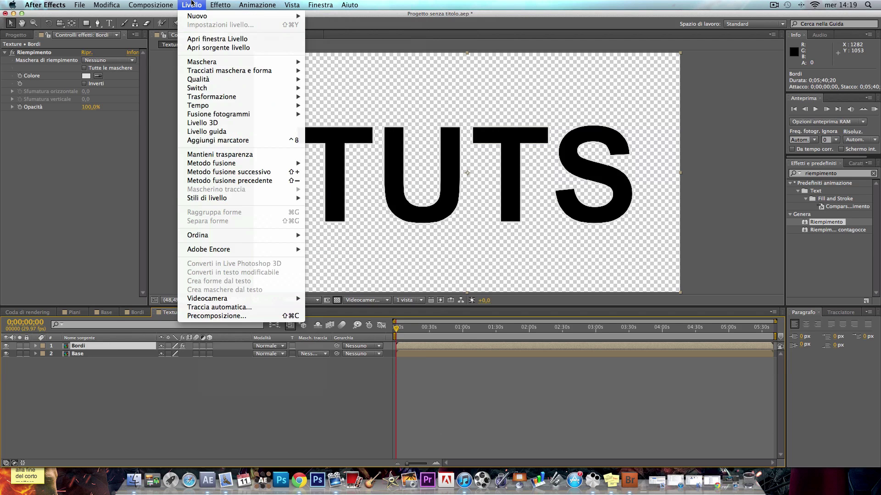
mouse_move(197, 16)
click(324, 28)
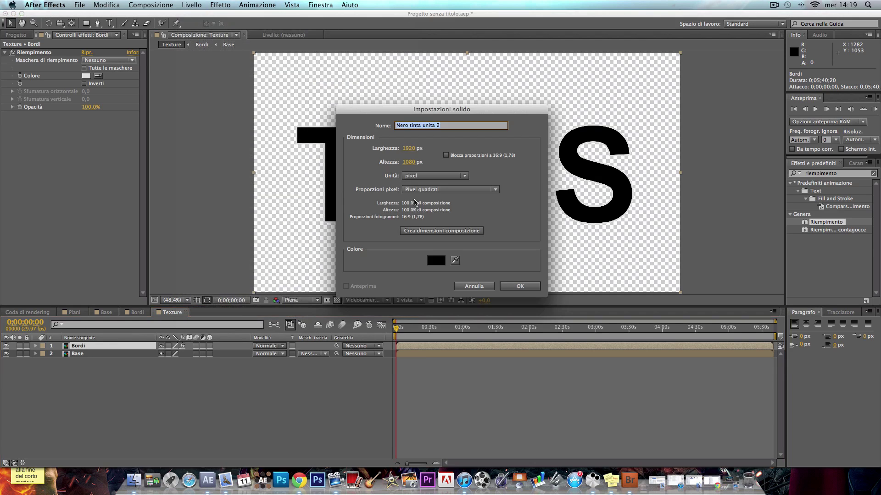
click(514, 286)
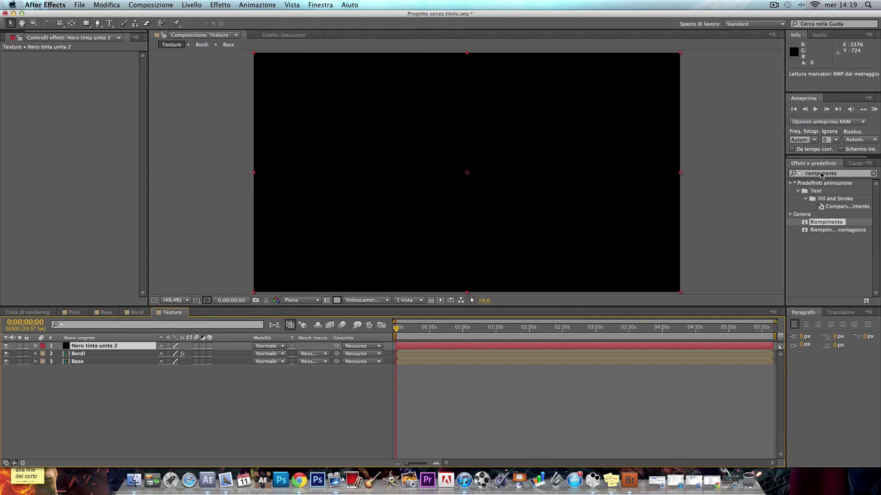
Apply Disturbo frattale (Fractal Noise) to the Nero tinta unita 2 solid
click(821, 174)
text(distu)
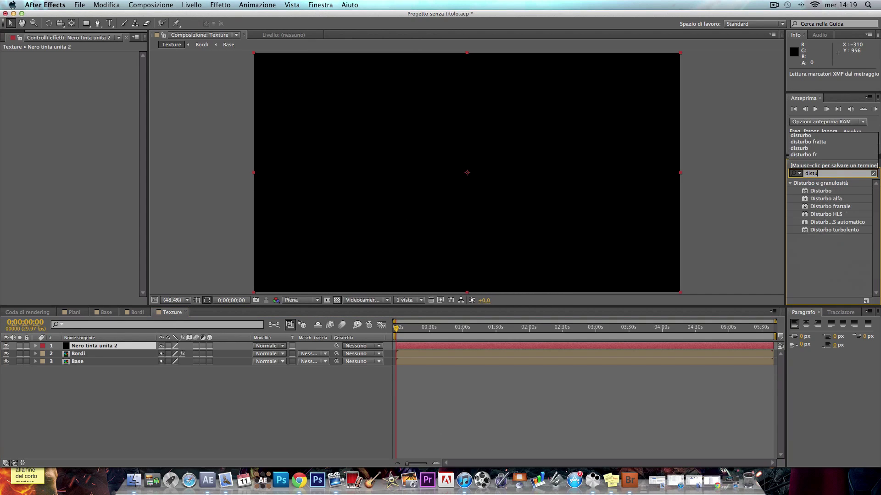
text(rbo frattale)
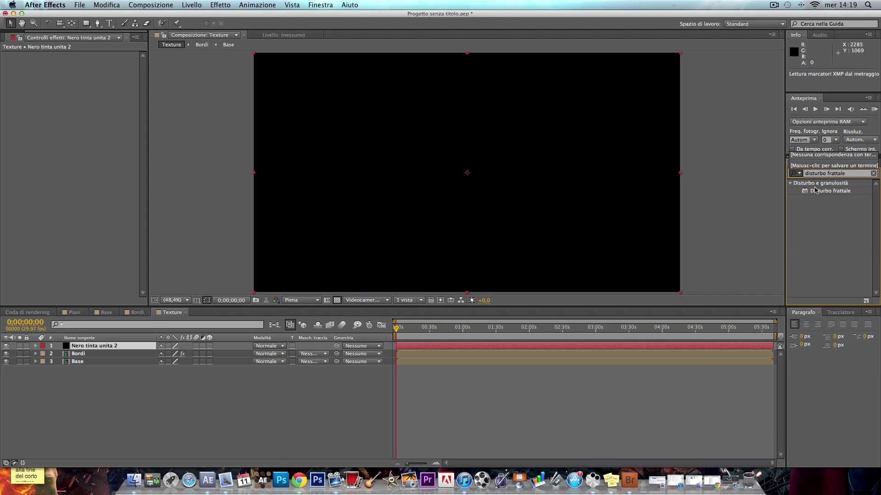
drag(815, 189, 100, 352)
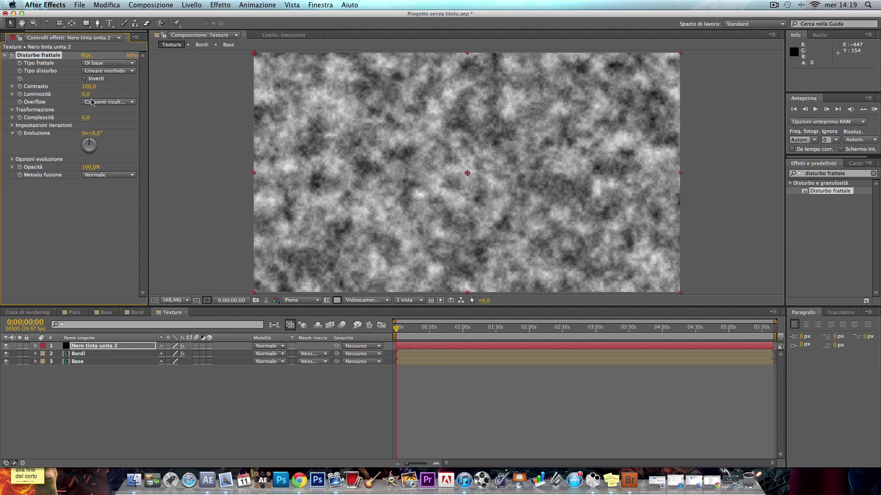
Set the noise to Contrasto 1014, Complessità 1 and Luminosità -106
drag(89, 87, 473, 96)
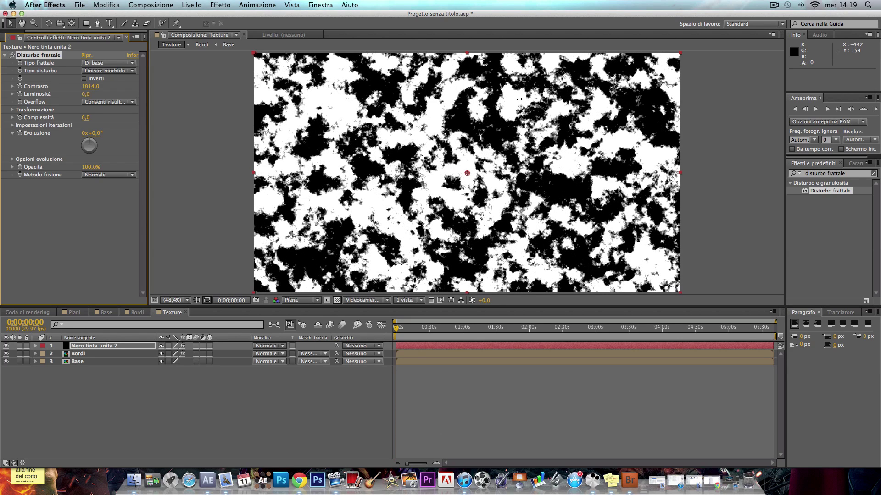
click(85, 118)
text(1)
click(83, 228)
mouse_move(85, 94)
mouse_down()
mouse_move(2, 104)
mouse_move(46, 100)
mouse_up()
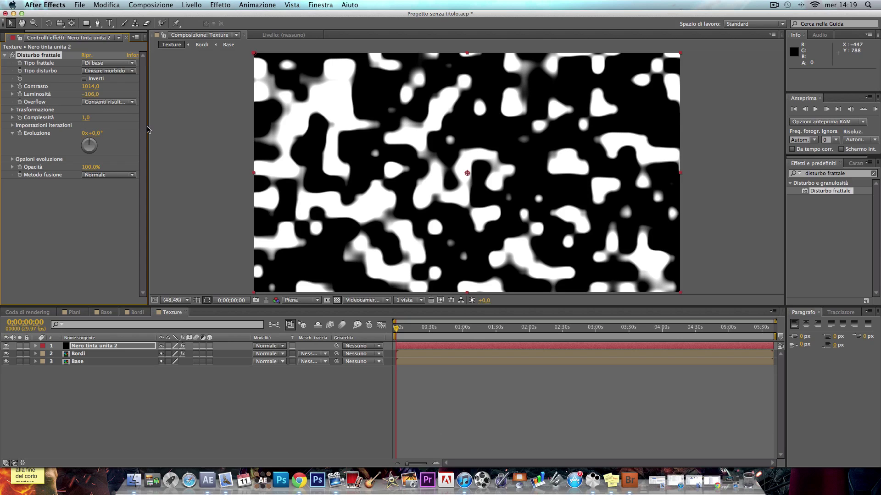
click(205, 353)
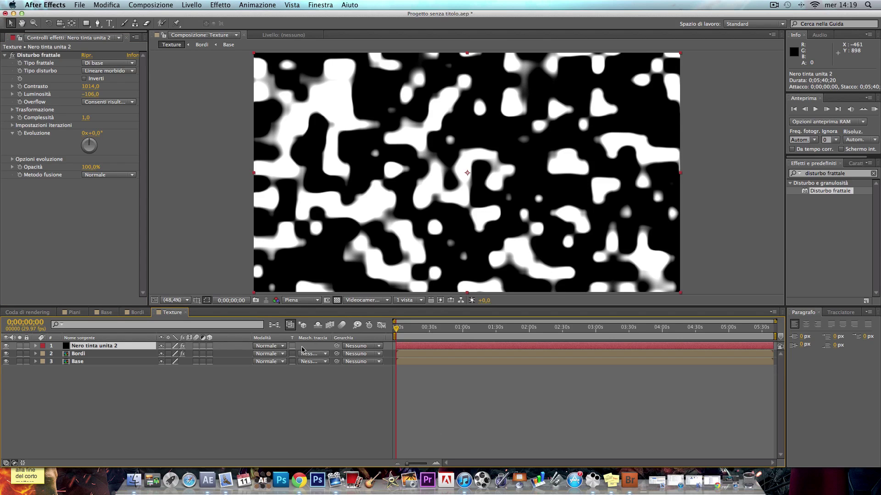
Compare Bordi's alpha matte options and settle on Luma Matte from Nero tinta unita 2
click(317, 356)
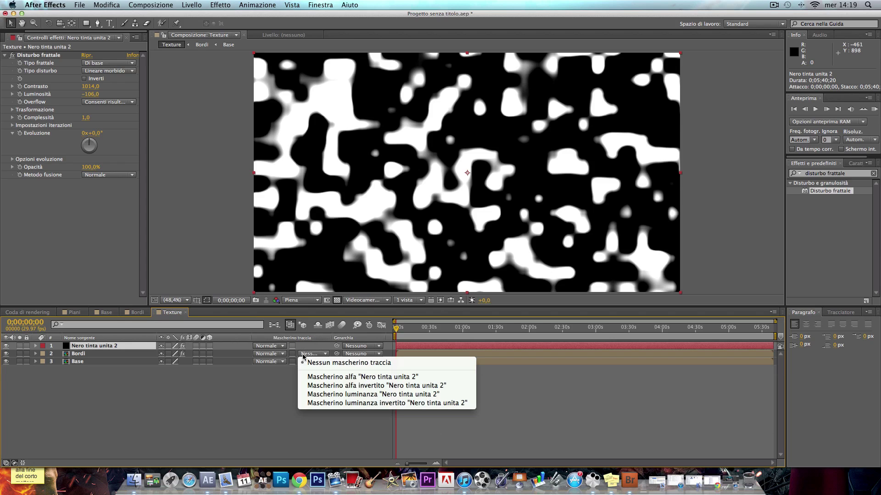
click(83, 417)
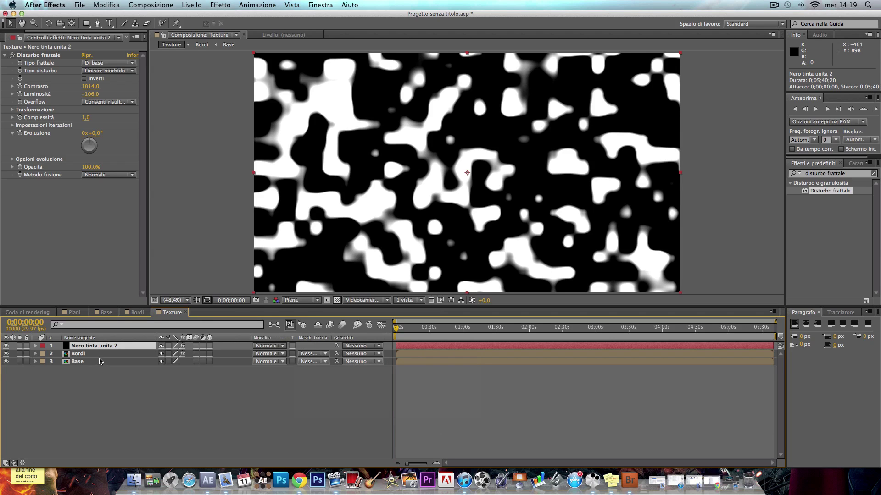
click(104, 355)
click(314, 356)
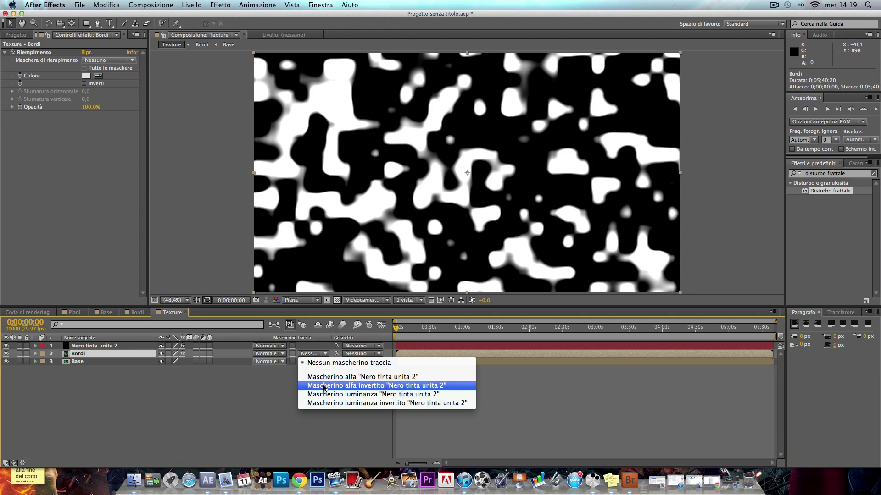
click(323, 386)
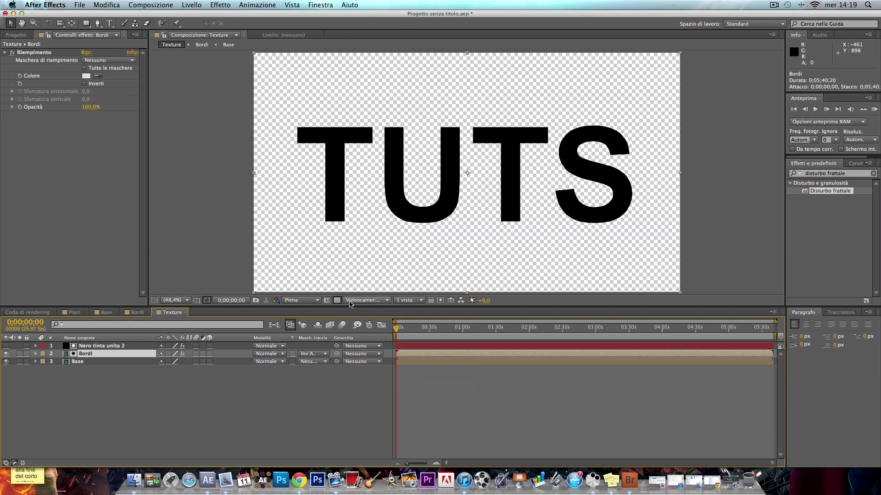
click(315, 354)
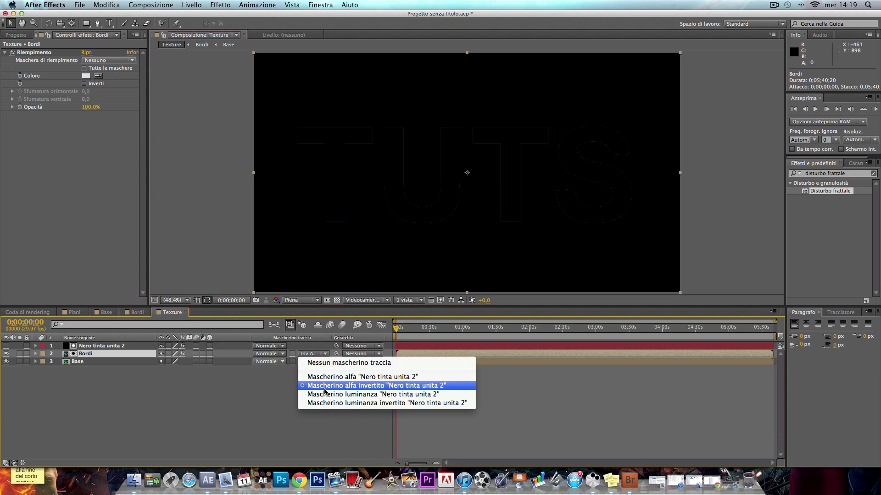
click(323, 377)
click(320, 356)
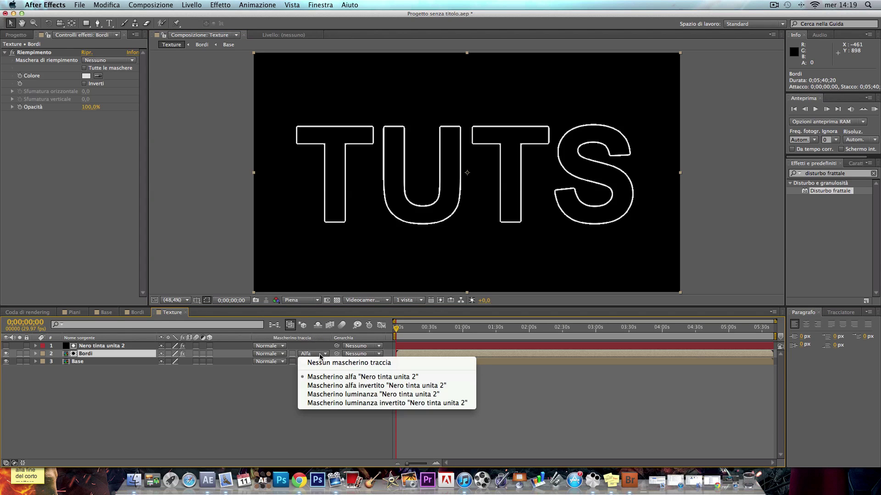
click(326, 395)
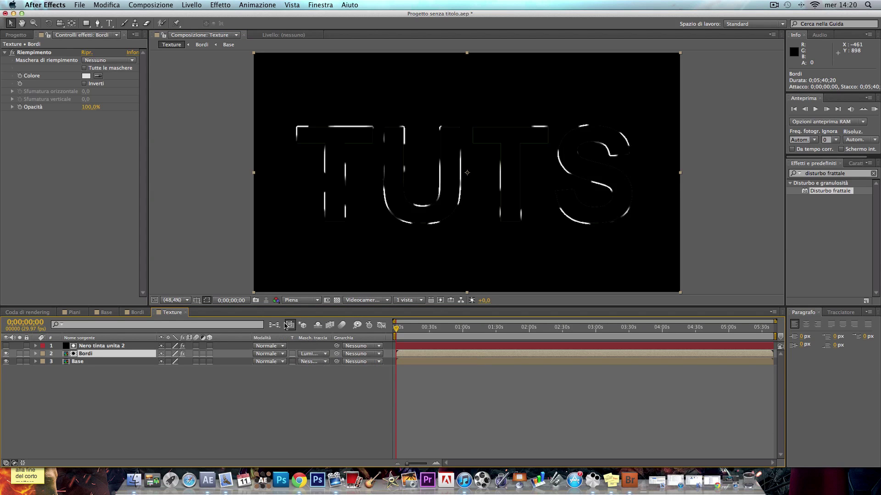
click(310, 354)
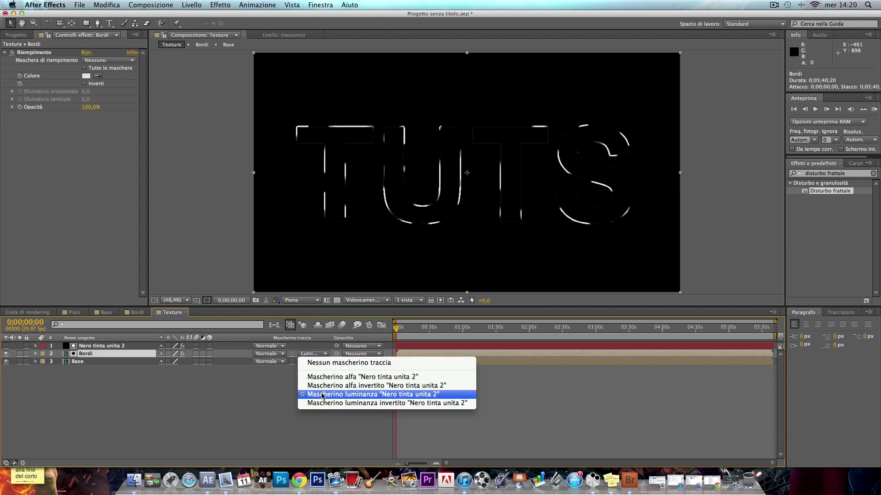
click(324, 395)
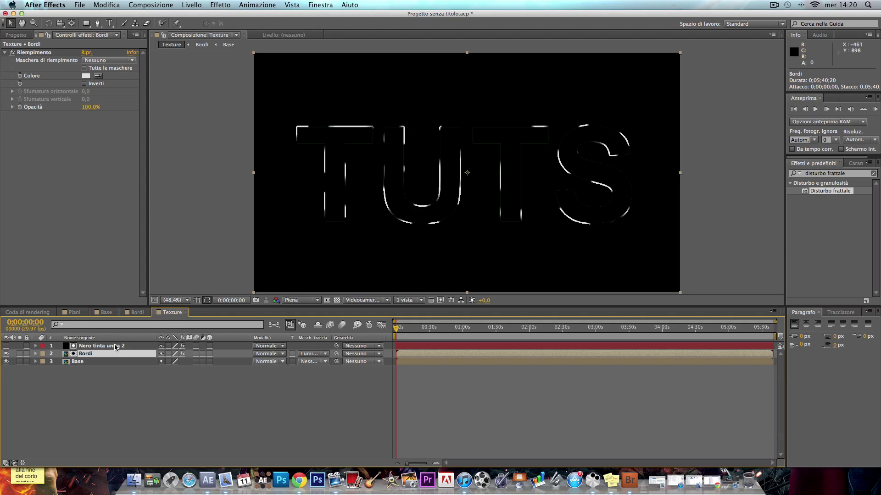
click(90, 347)
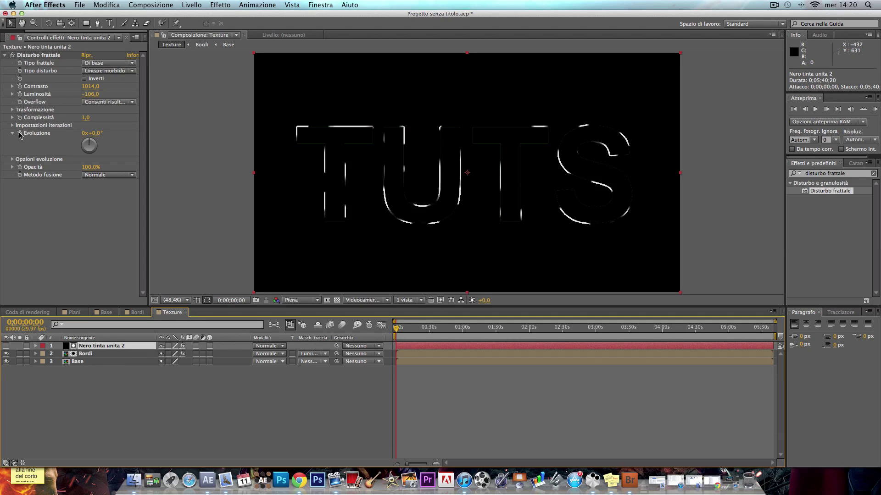
Keyframe Evoluzione at 0s and set it to 3 revolutions at 4 seconds
click(20, 133)
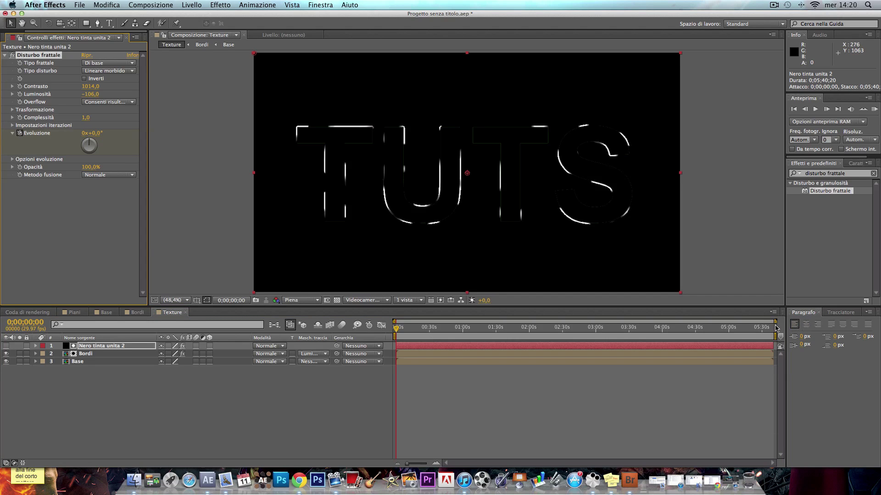
drag(775, 322, 423, 337)
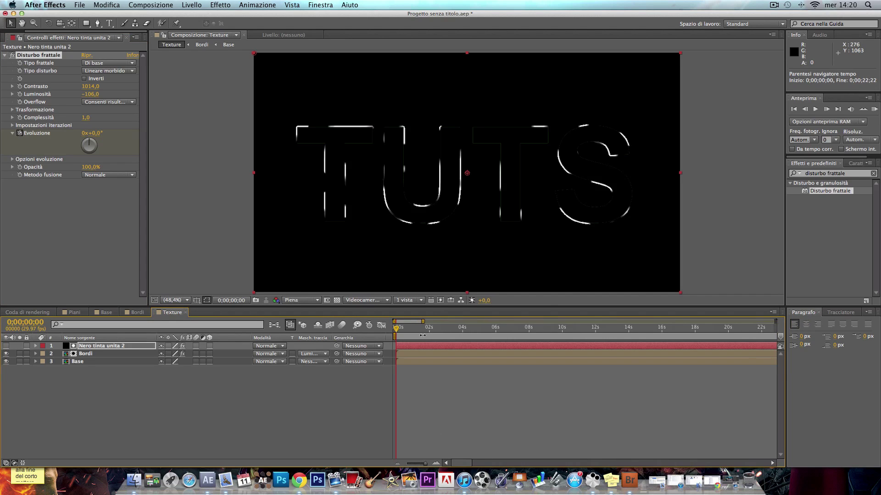
click(462, 328)
click(83, 133)
text(3)
key(Return)
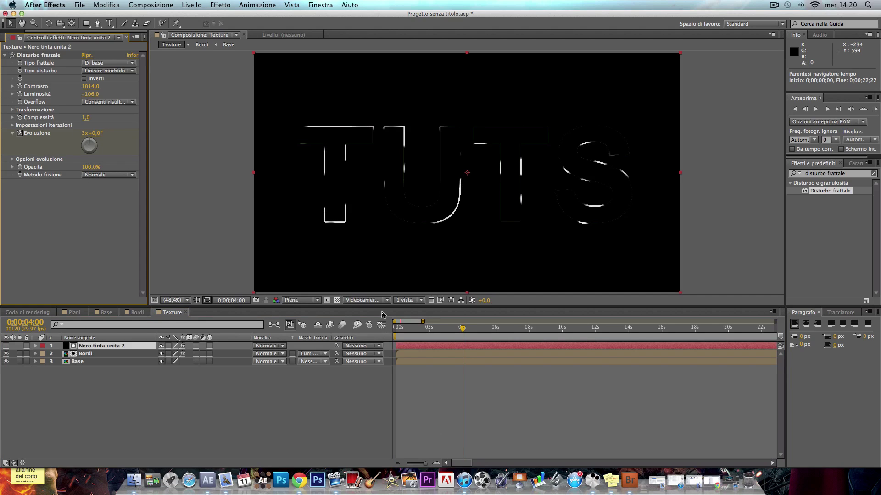
drag(462, 332, 450, 330)
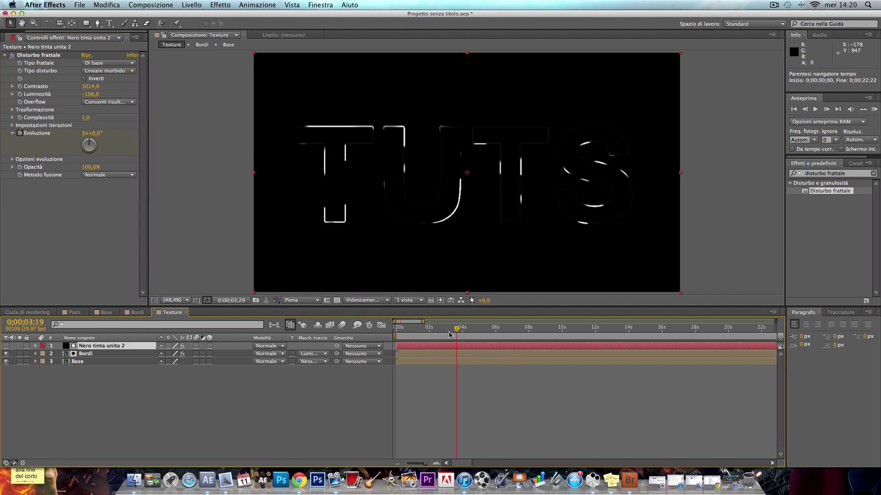
Preview the evolving noise at Quarter resolution, then return to Full
click(295, 300)
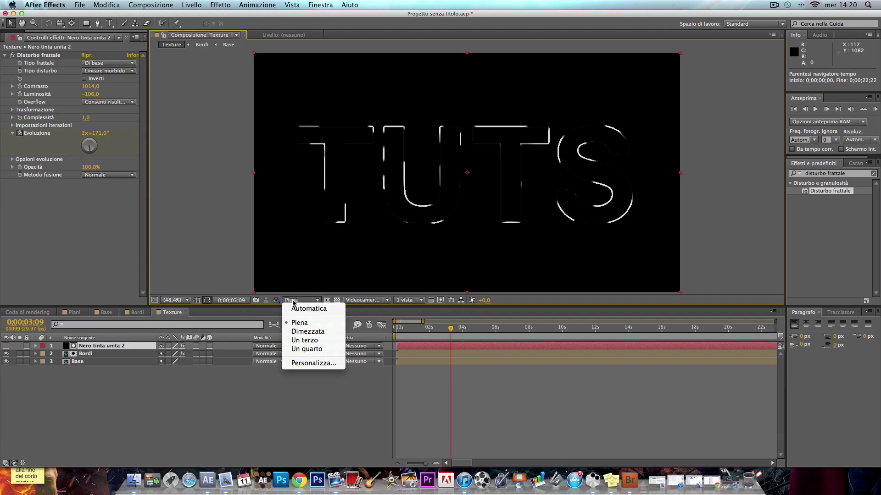
click(305, 349)
mouse_move(461, 328)
mouse_down()
mouse_move(391, 348)
mouse_move(445, 369)
mouse_move(394, 384)
mouse_up()
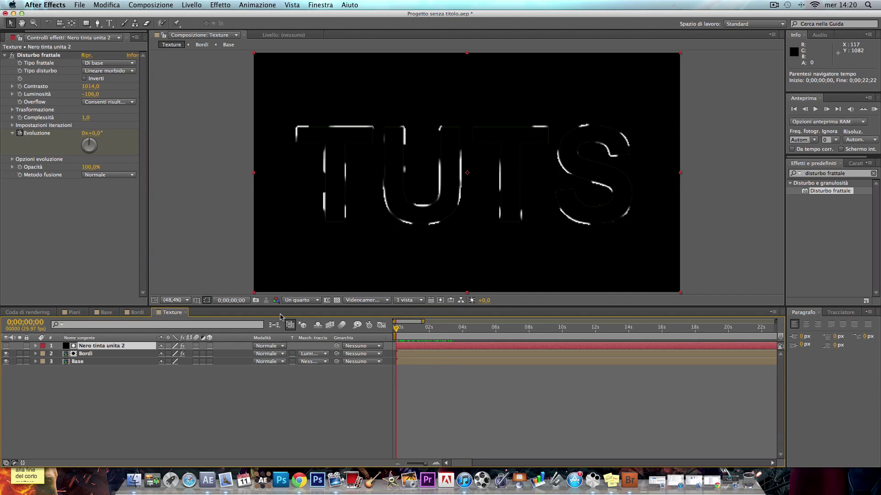
click(302, 300)
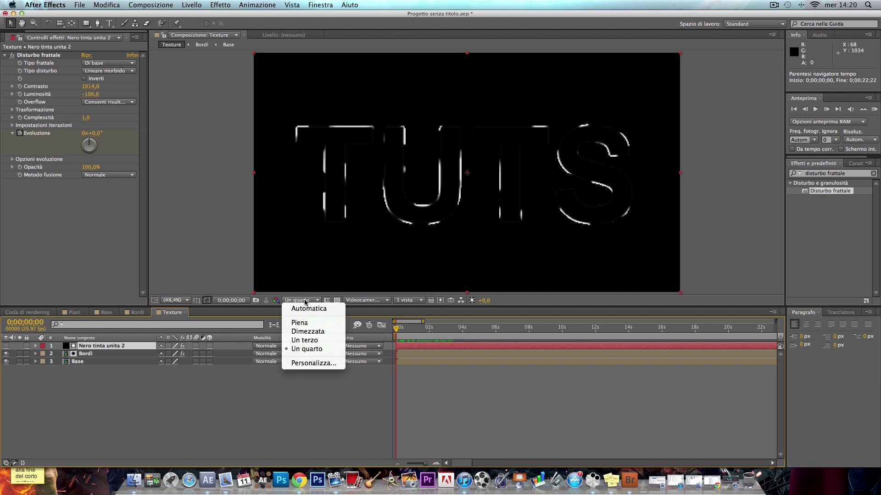
click(305, 323)
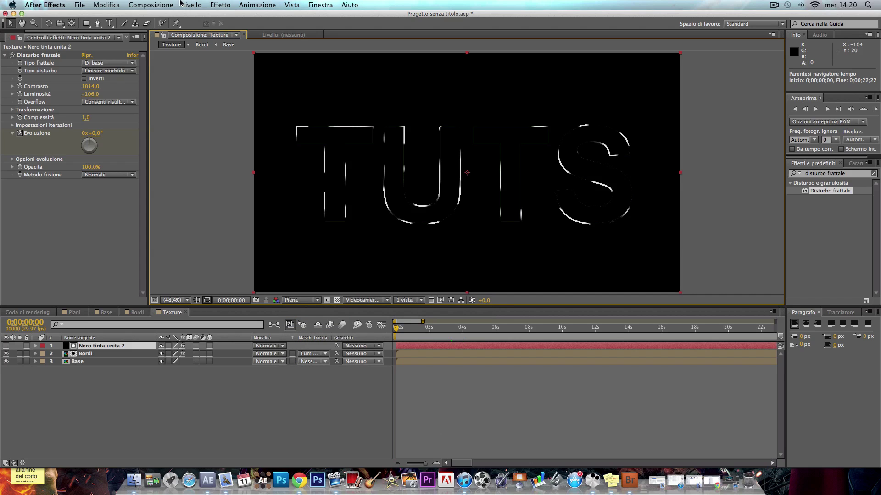
Create a new composition, Composizione 1, with the default settings
click(158, 4)
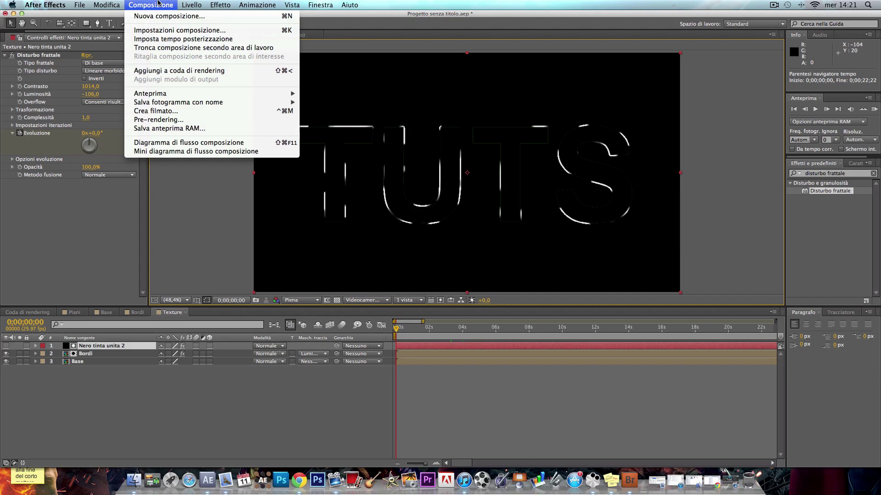
click(156, 16)
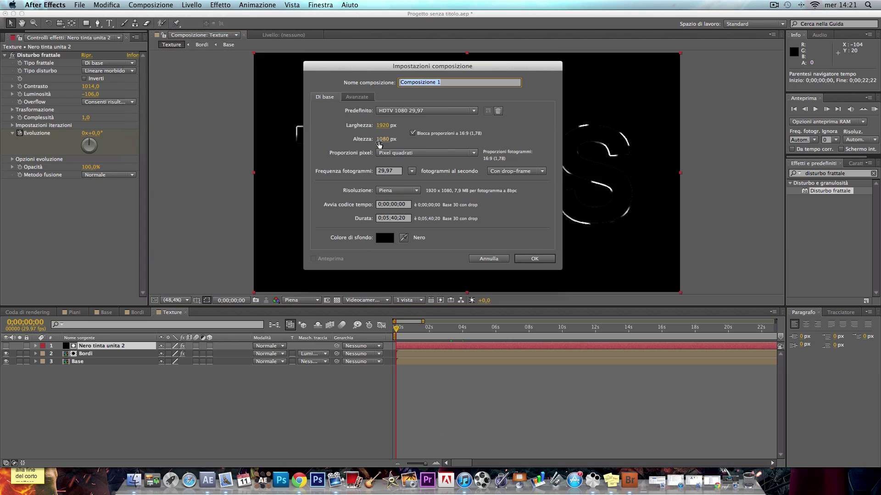
click(535, 259)
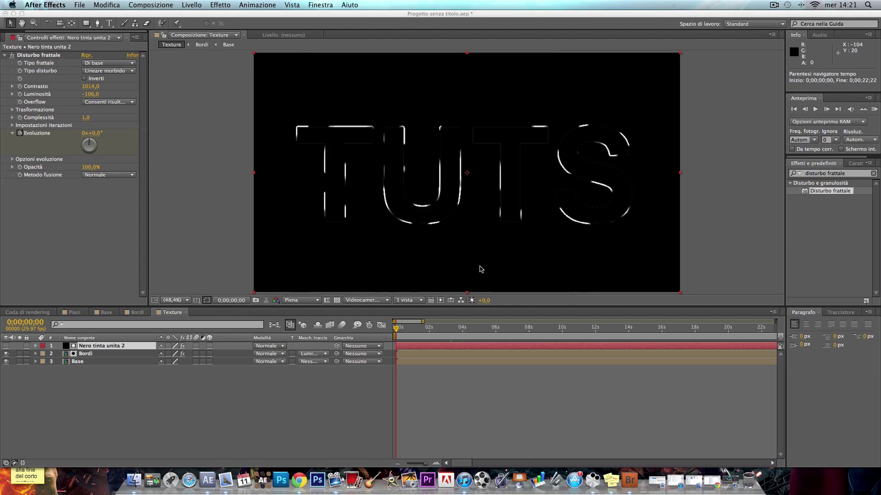
Copy the noise layer from the Texture comp and paste it into Composizione 1
click(176, 313)
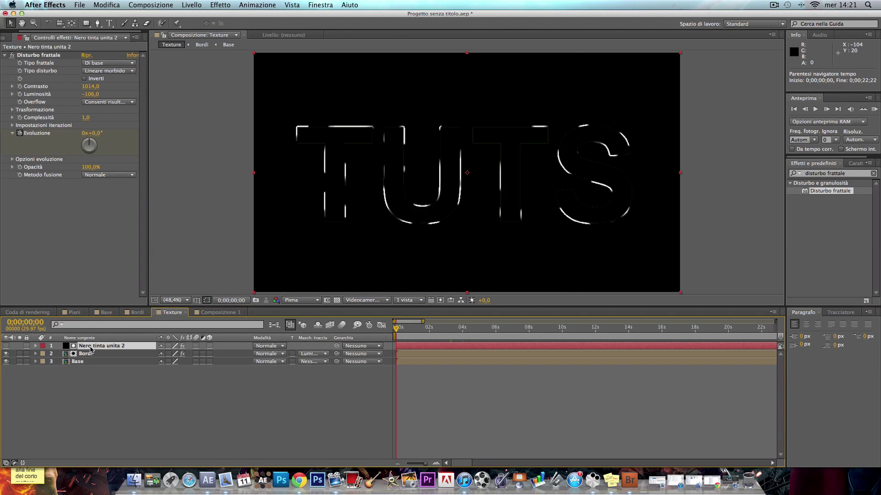
click(115, 5)
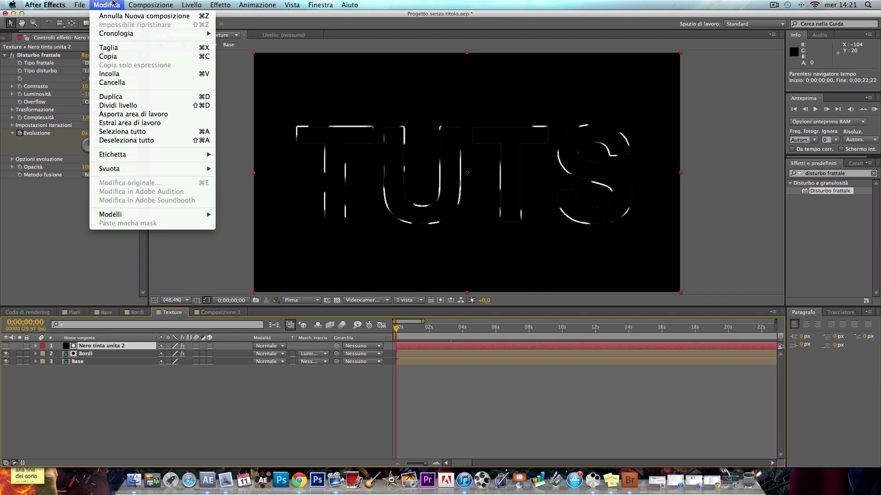
click(127, 56)
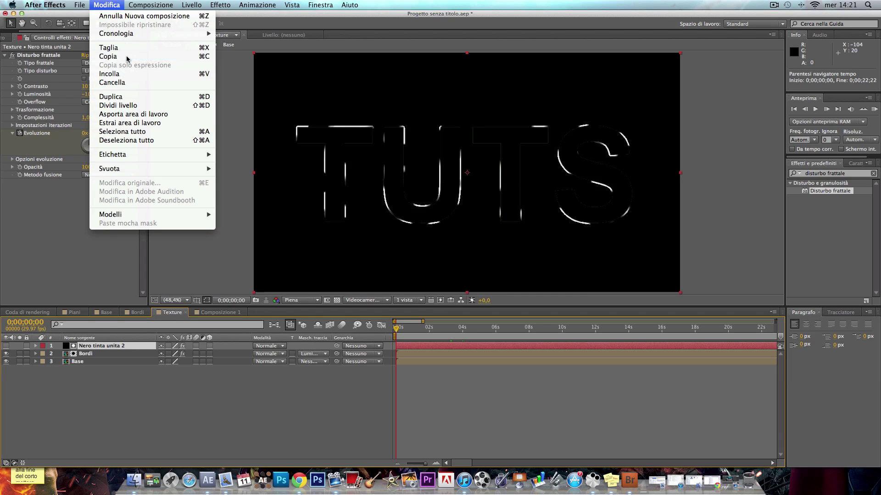
click(218, 313)
click(92, 4)
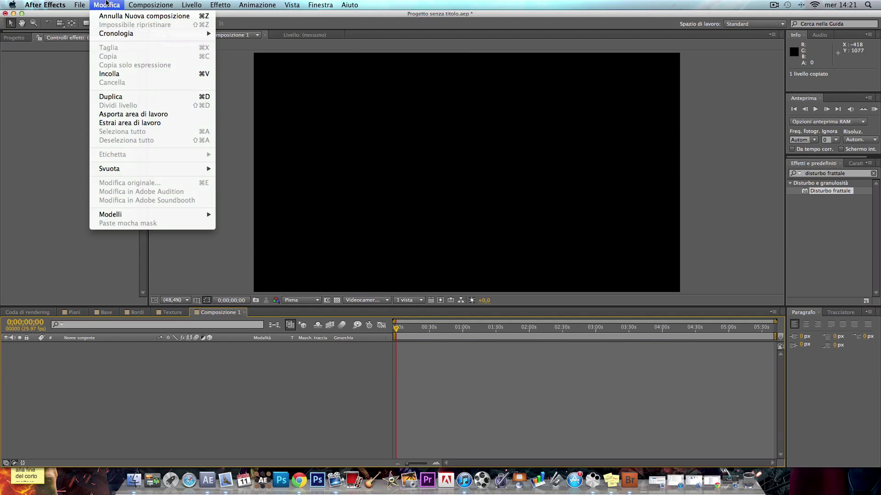
click(118, 75)
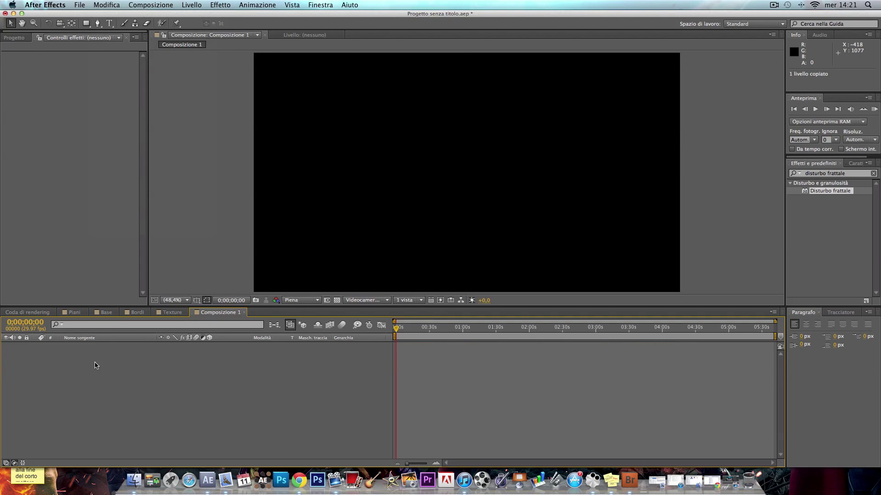
Make the pasted noise layer visible and check the noise at around 33 seconds
click(412, 329)
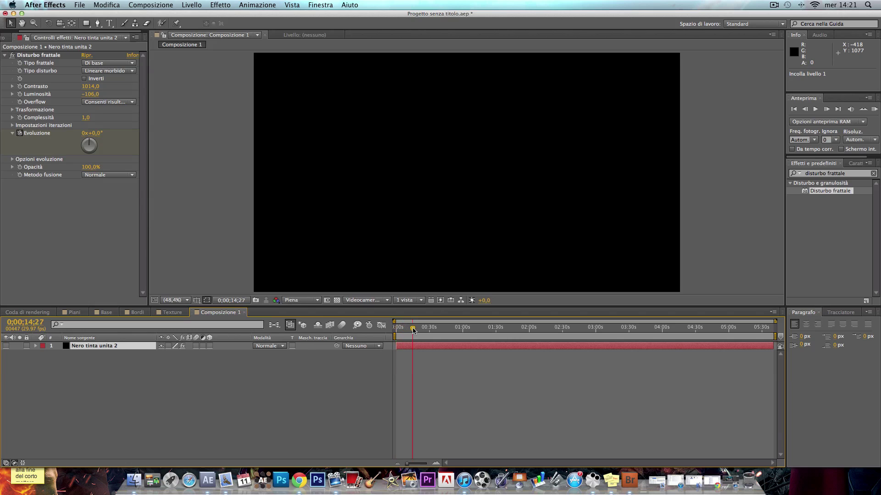
drag(413, 331, 408, 329)
click(6, 347)
mouse_move(412, 330)
mouse_down()
mouse_move(433, 329)
mouse_move(153, 312)
mouse_up()
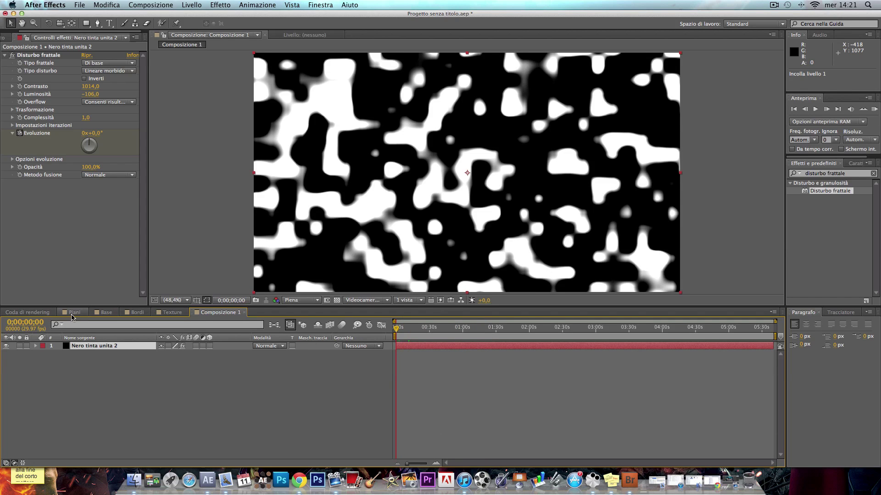
click(72, 317)
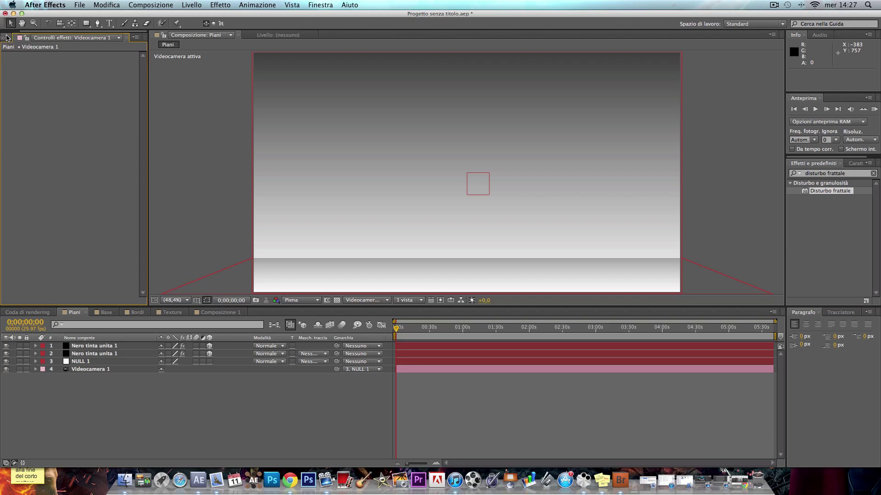
Drag Base, Bordi, Composizione 1 and Texture from the Project panel into Piani below Videocamera 1
click(7, 38)
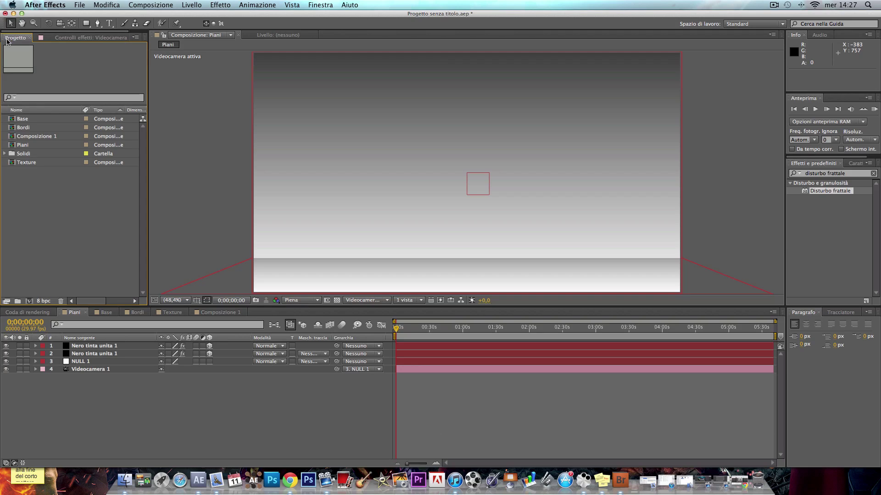
click(89, 348)
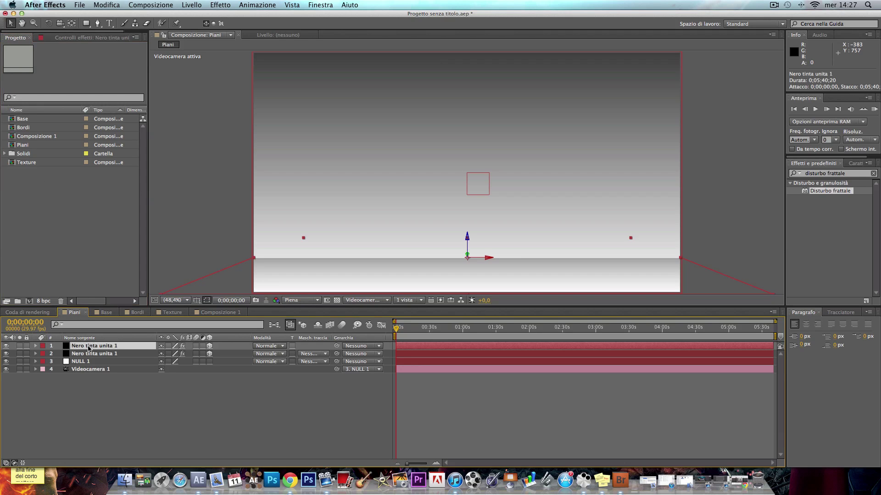
click(27, 120)
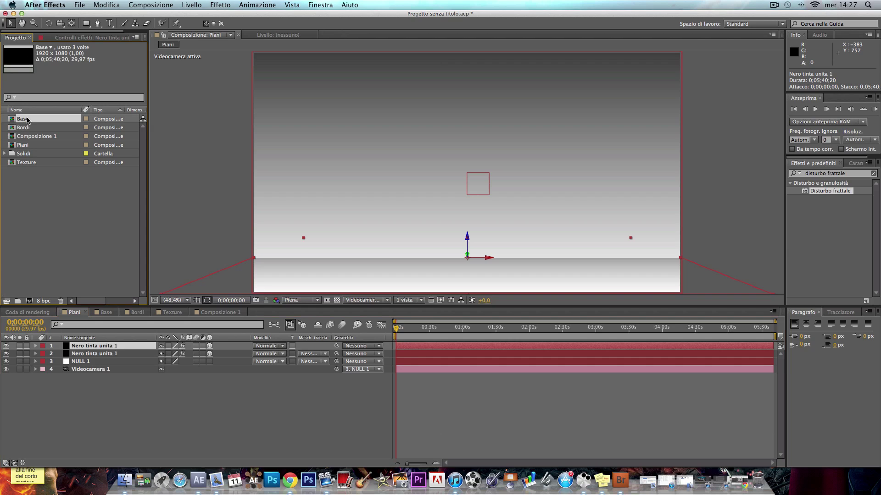
shift+click(30, 129)
shift+click(36, 139)
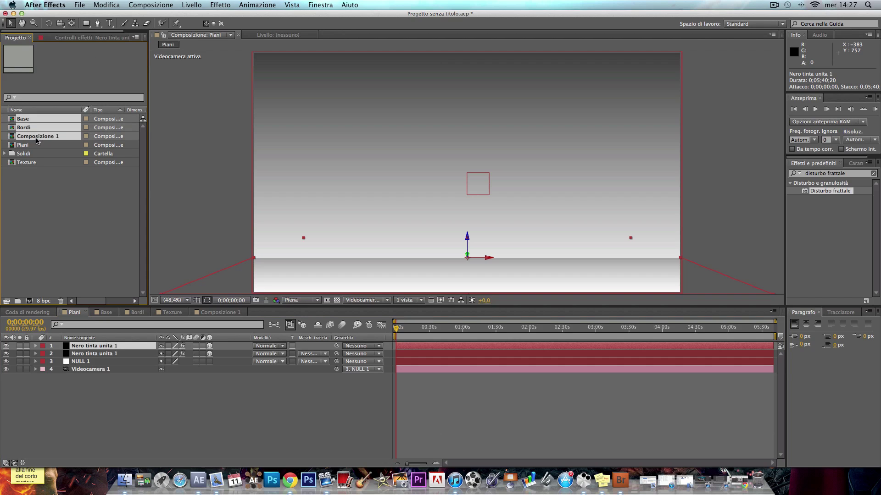
super+click(40, 165)
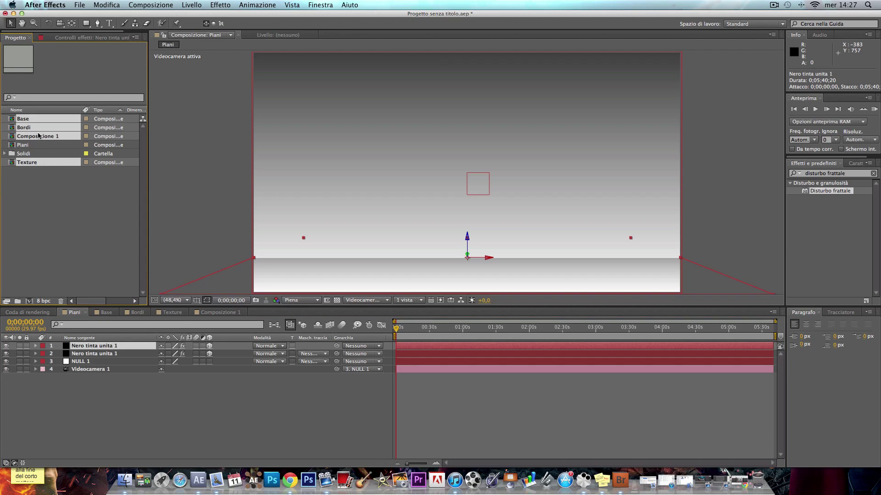
mouse_move(43, 166)
mouse_down()
mouse_move(102, 387)
mouse_move(15, 382)
mouse_move(6, 401)
mouse_up()
Hide the four nested comp layers and add a new black solid
click(96, 347)
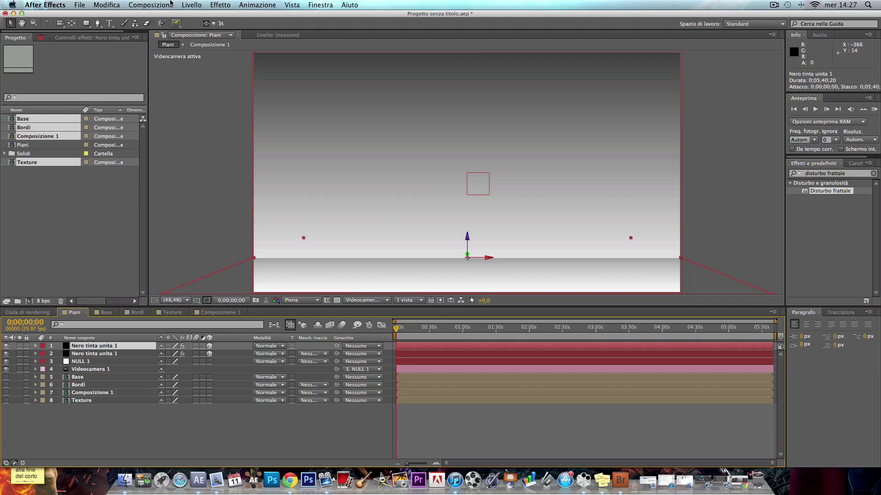
click(195, 5)
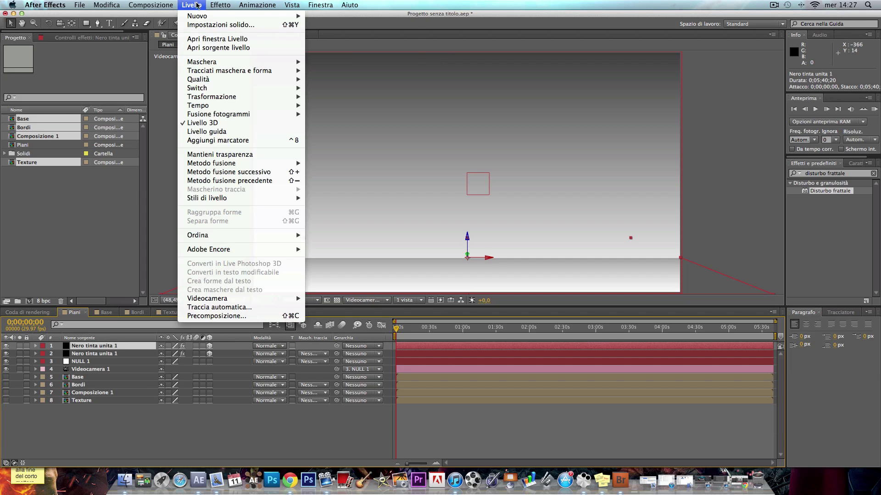
mouse_move(202, 15)
click(365, 28)
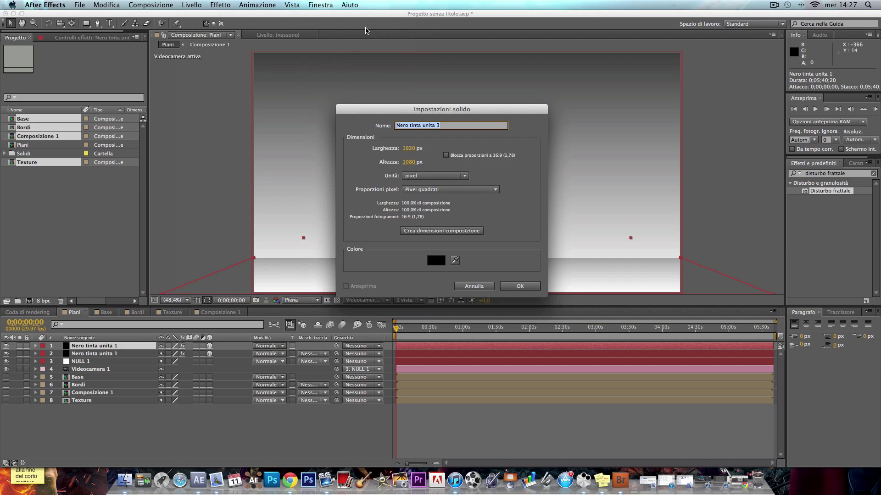
key(Return)
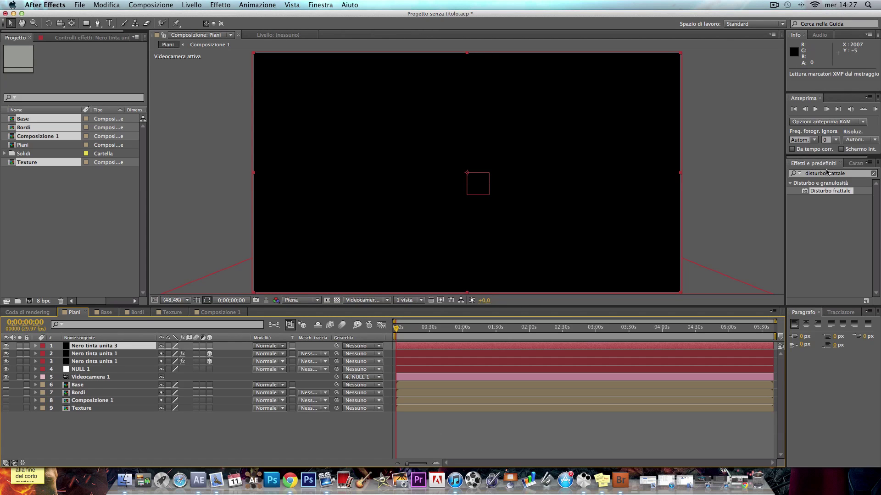
Apply the Esplosione effect to the new solid and rename it '3D logo'
click(824, 173)
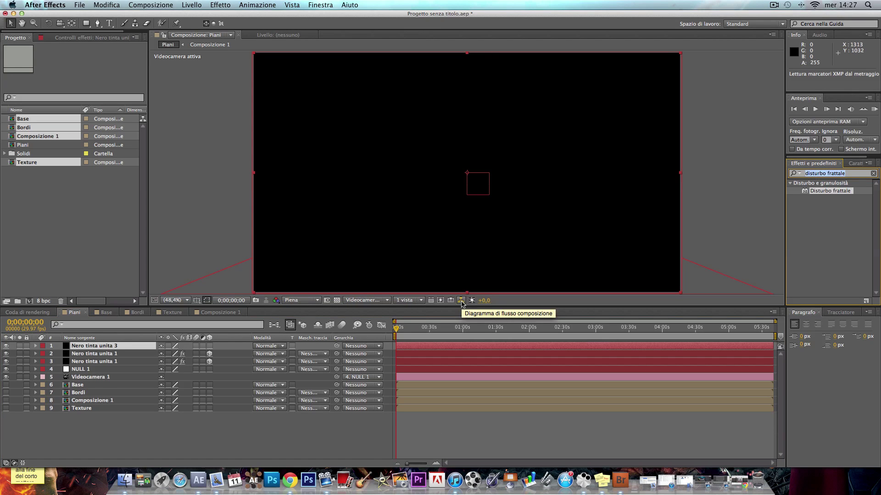
text(esplosi)
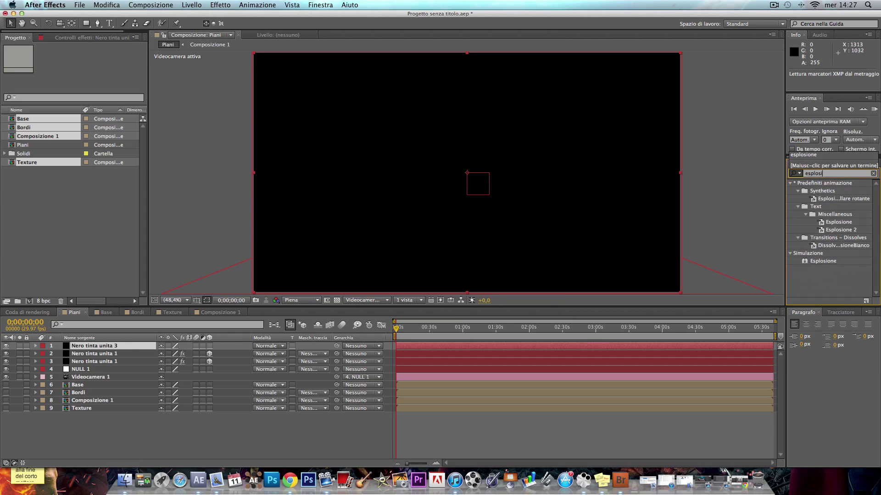
mouse_move(823, 261)
mouse_down()
mouse_move(275, 352)
mouse_move(89, 348)
mouse_up()
right_click(88, 349)
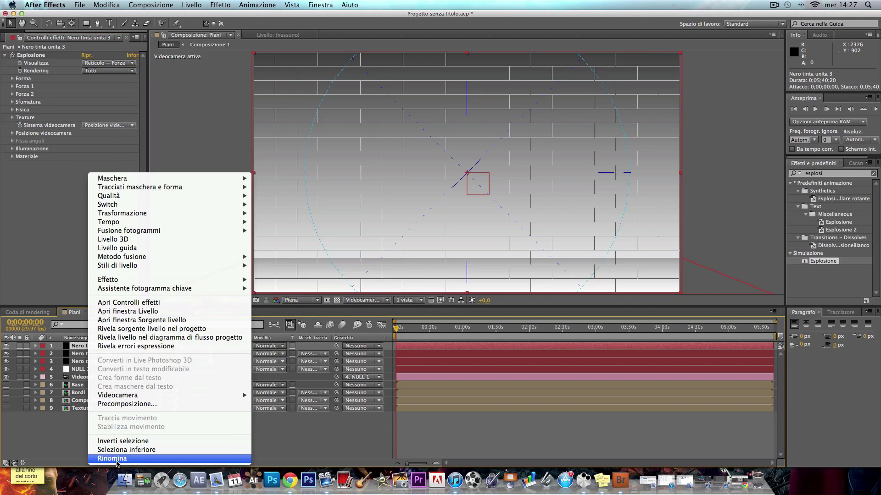
click(107, 459)
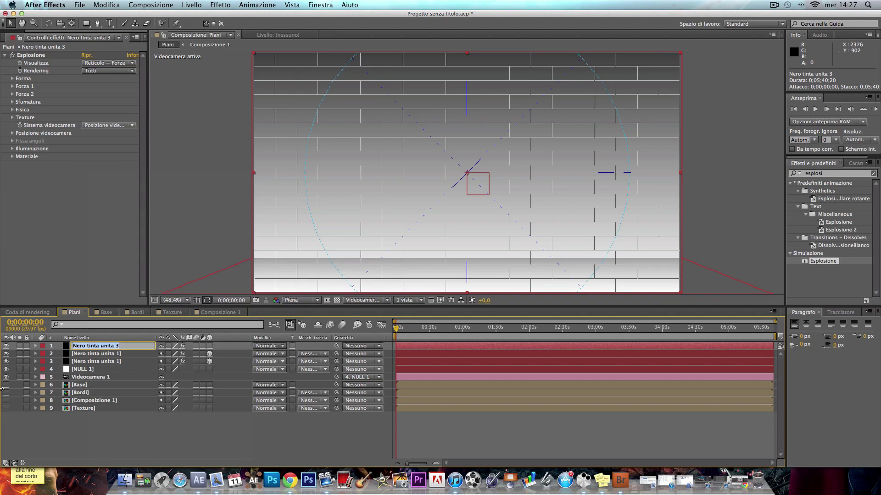
text(3D logo)
key(Return)
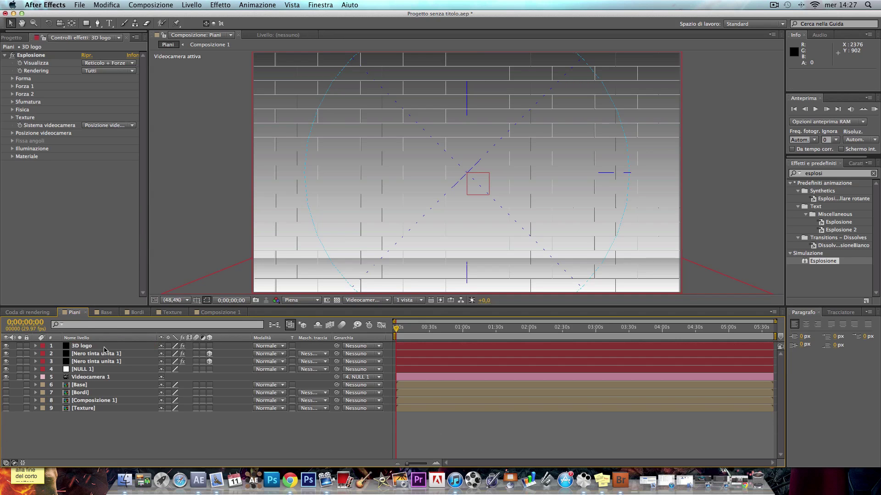
Set Esplosione to Con rendering with a Personale pattern mapped from the 6. Base layer
click(96, 65)
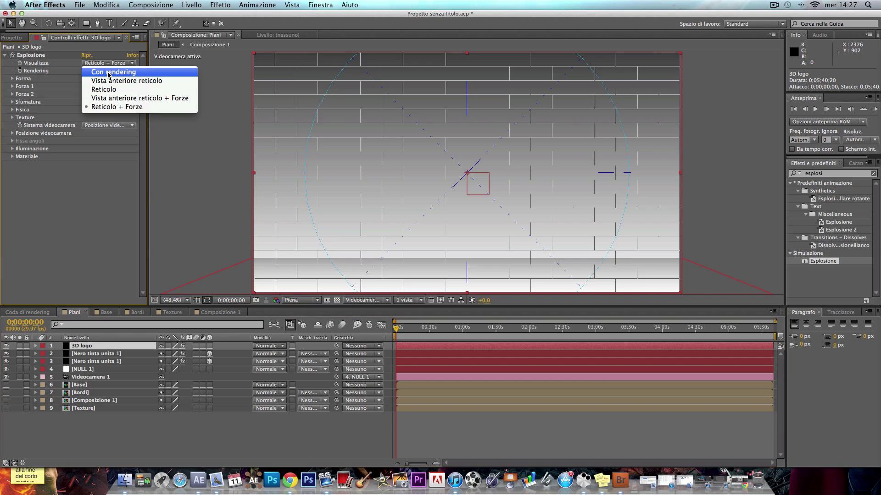
click(109, 72)
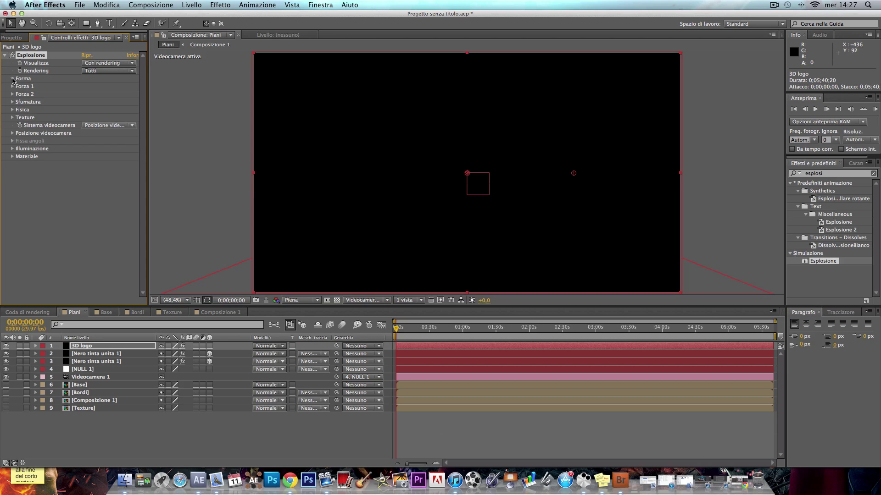
click(12, 79)
click(94, 87)
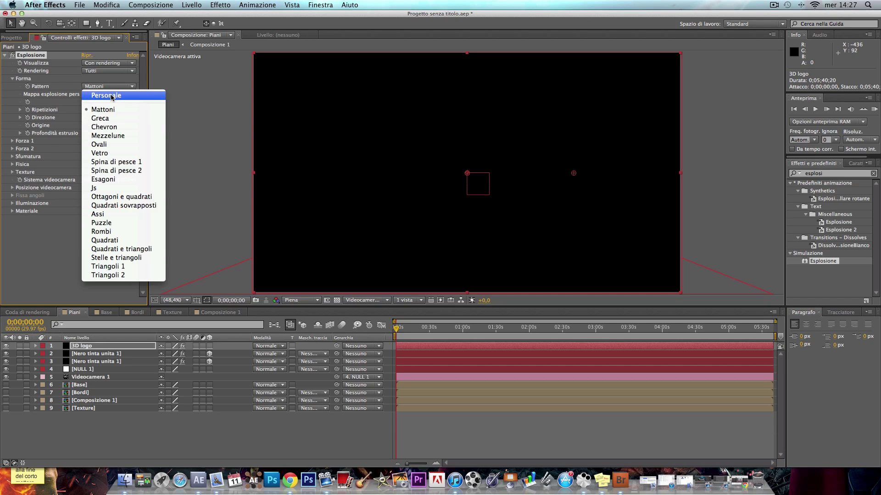
click(110, 97)
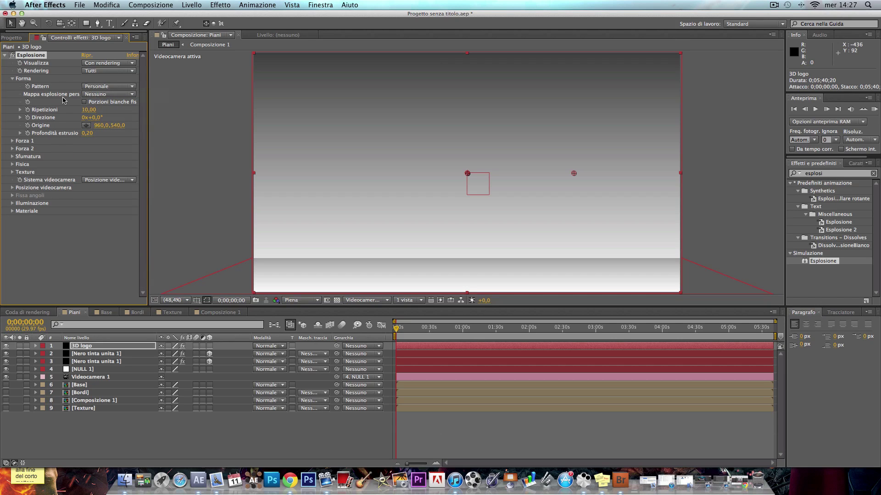
click(84, 96)
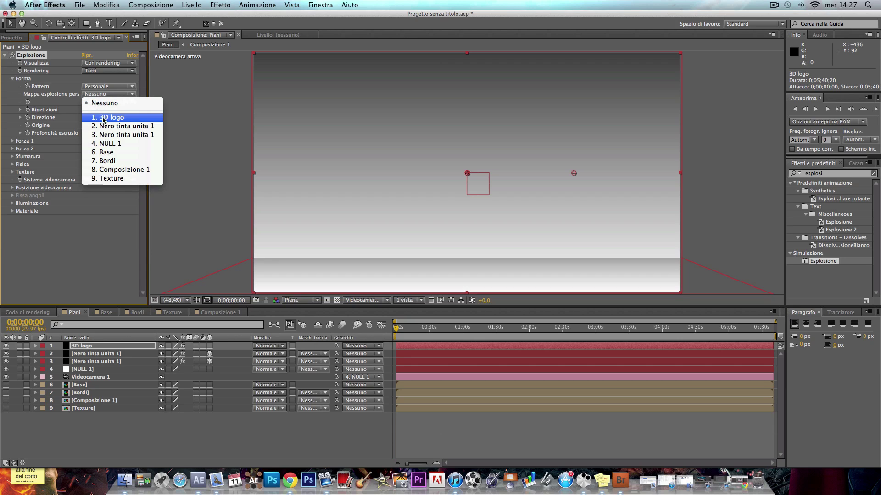
click(123, 153)
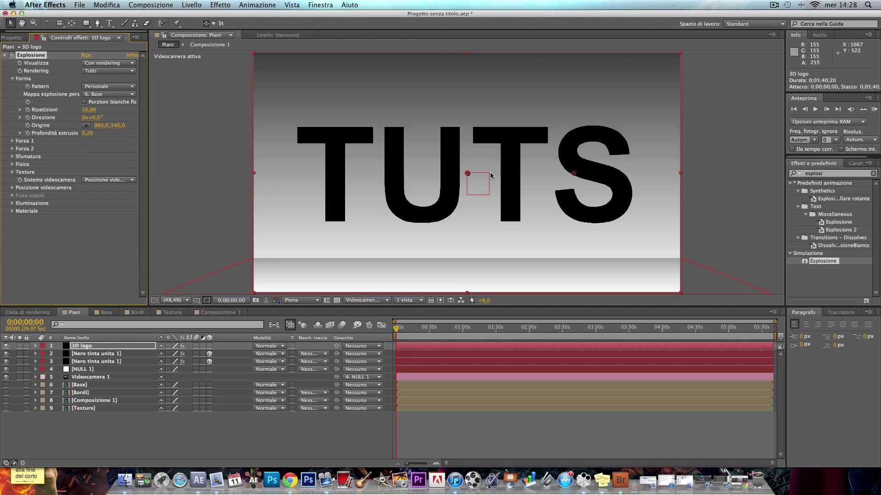
Set the viewer resolution to Un terzo and scrub ahead to preview the explosion
click(298, 301)
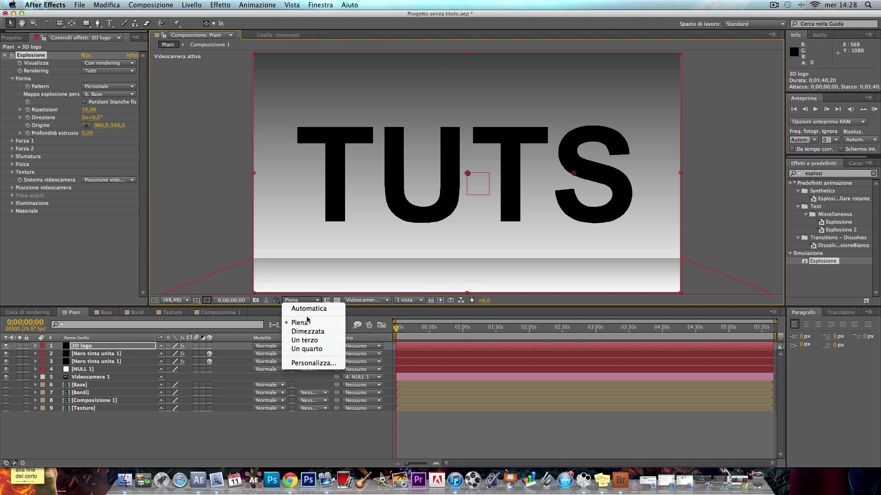
click(315, 341)
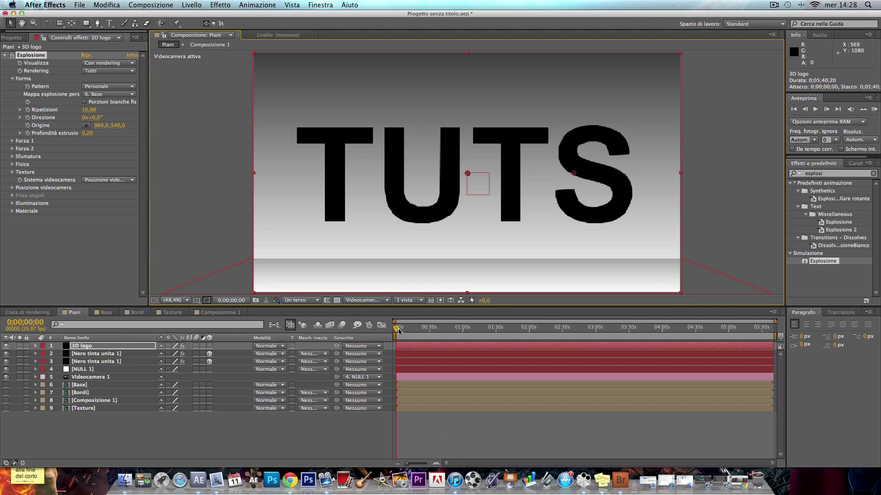
drag(398, 332, 398, 332)
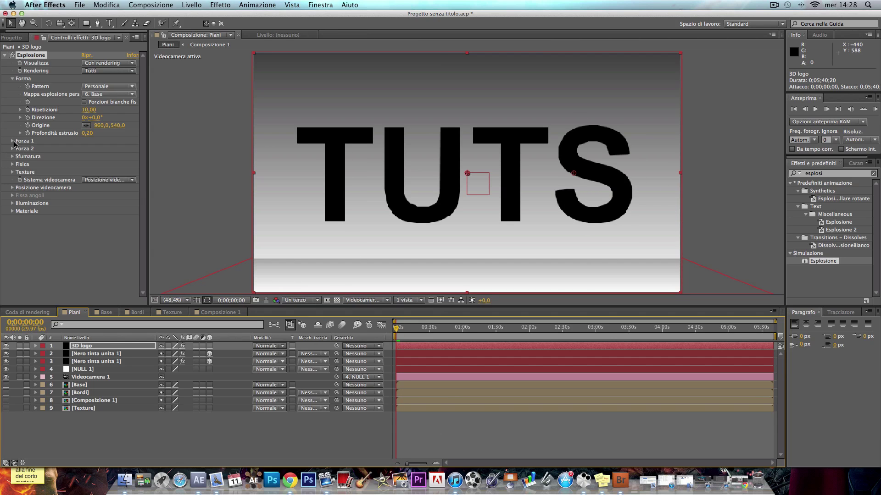
Set the Forza 1 radius and intensity and the gravity to 0
click(12, 142)
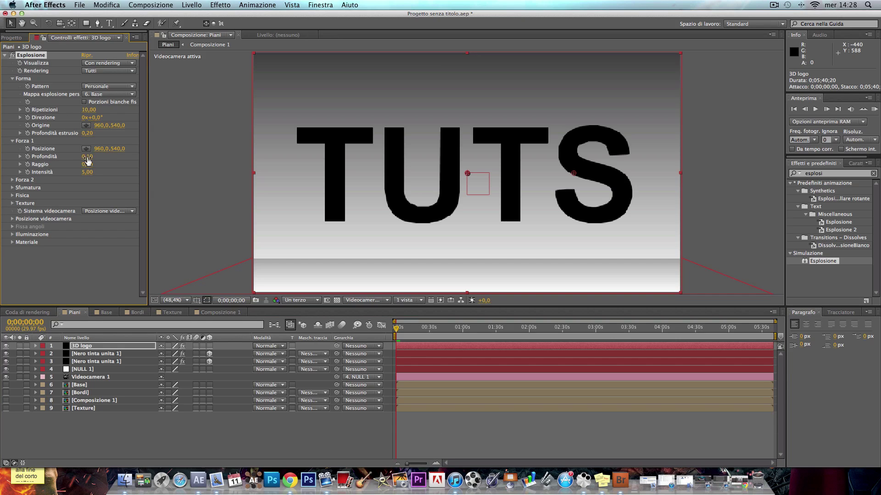
click(86, 164)
key(Return)
click(87, 173)
text(0)
key(Return)
click(13, 196)
click(88, 242)
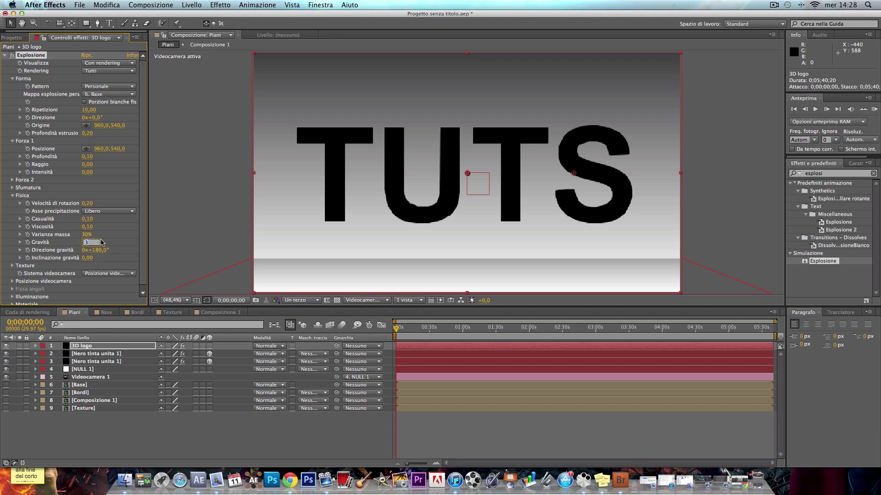
text(0)
key(Return)
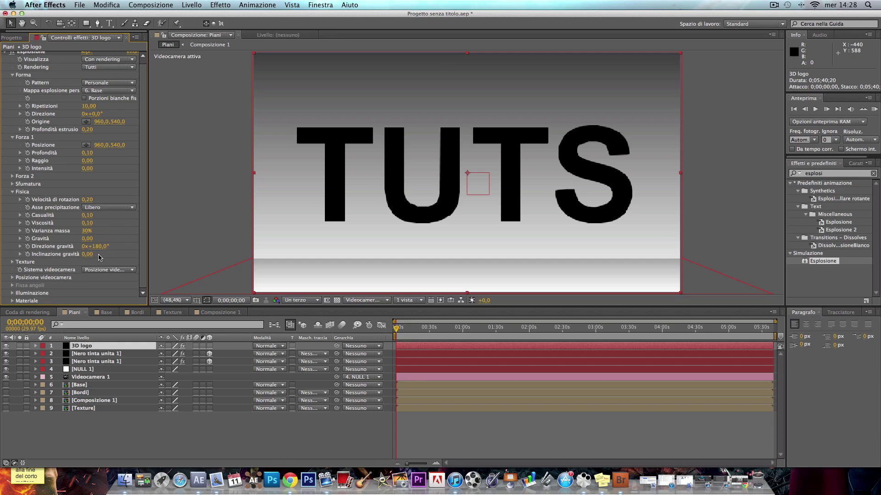
Set the Esplosione camera to Posizione Z 1,56 and Lunghezza focale 56, zooming the timeline in
click(13, 277)
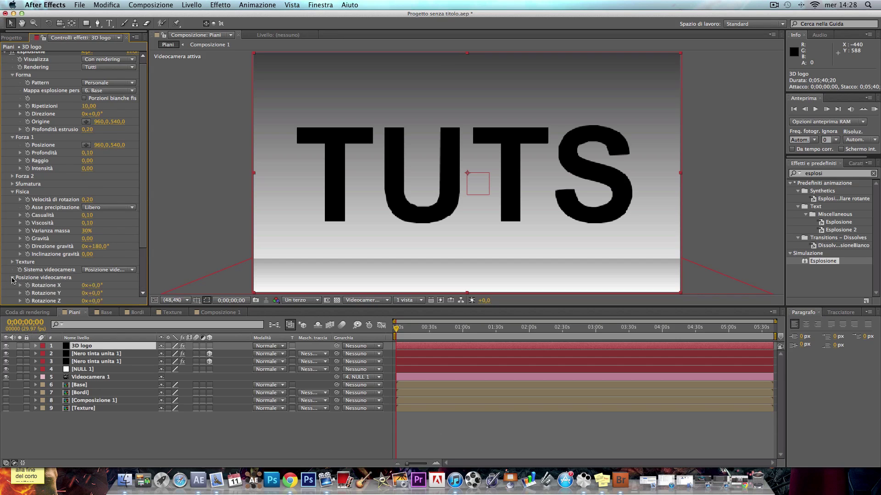
scroll(93, 278, down, 3)
scroll(94, 271, down, 2)
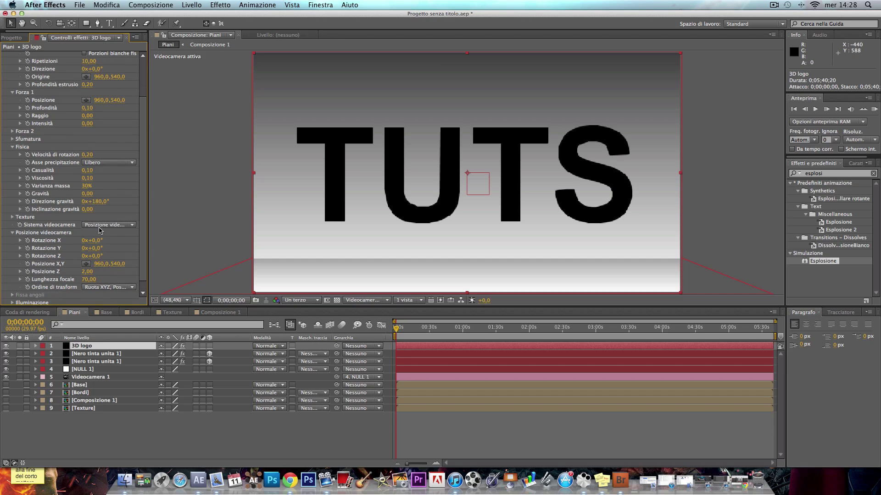
scroll(90, 267, down, 1)
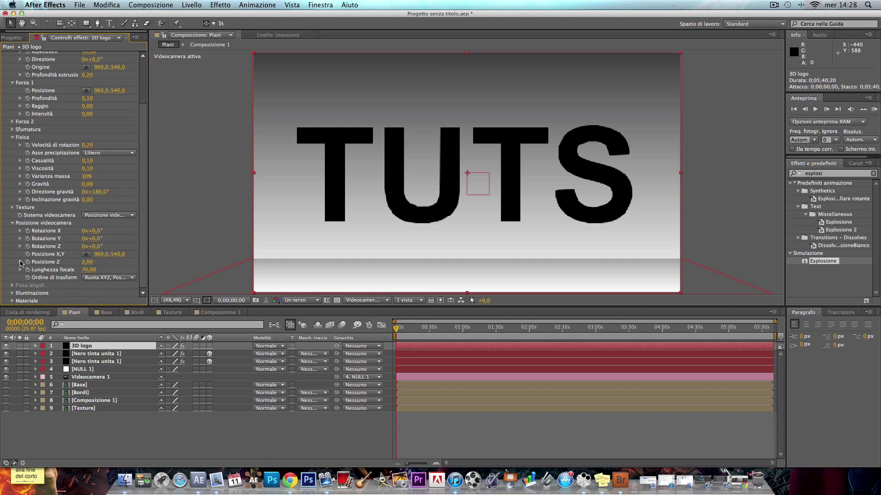
click(21, 262)
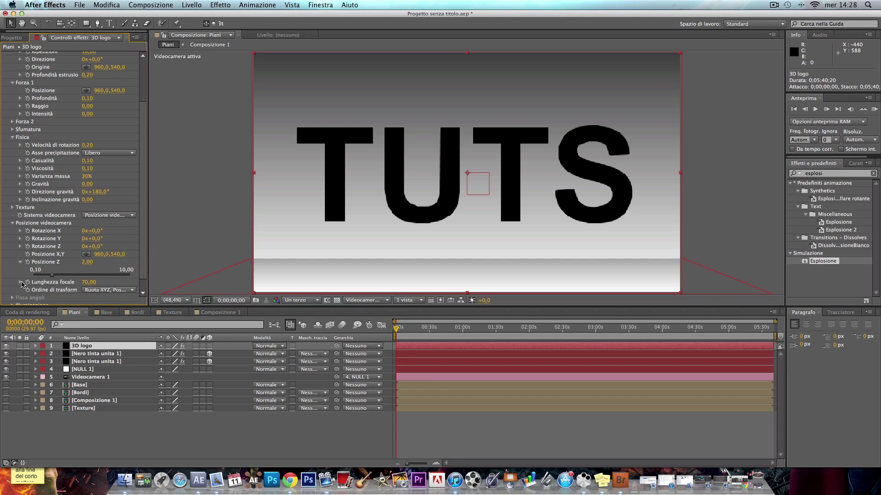
click(21, 283)
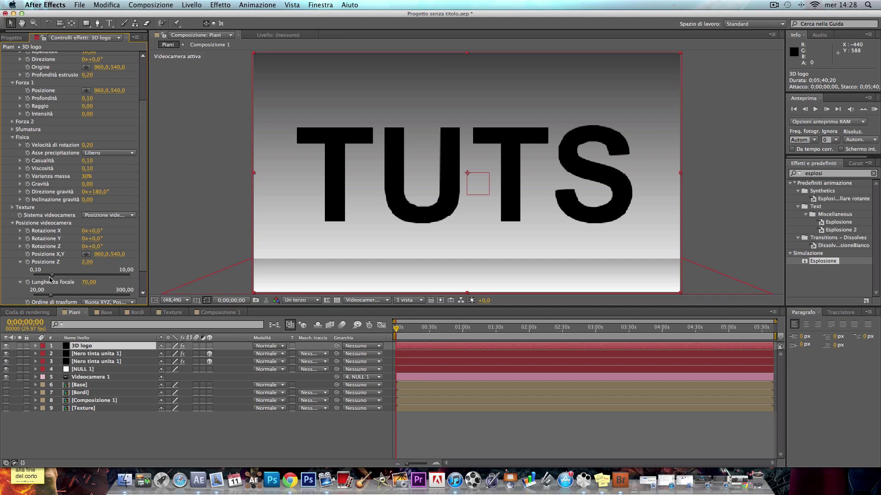
drag(50, 277, 46, 298)
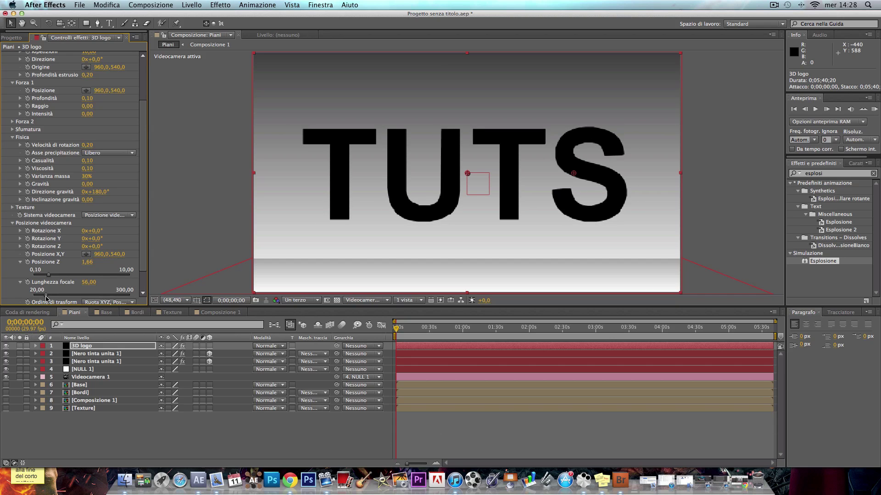
drag(49, 278, 48, 279)
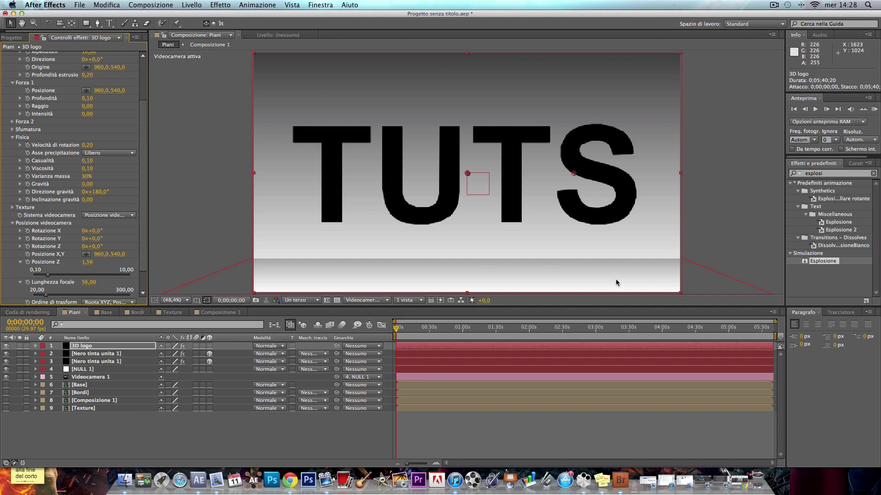
mouse_move(775, 321)
mouse_down()
mouse_move(426, 346)
mouse_move(436, 345)
mouse_up()
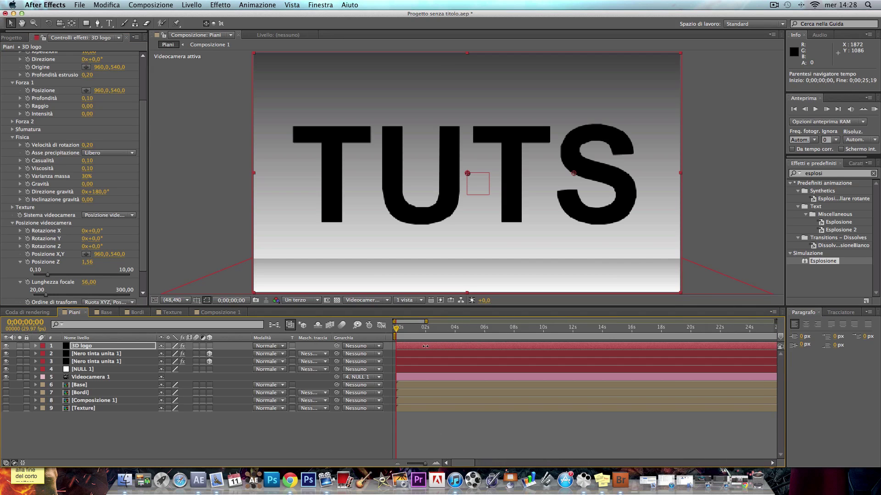
At about 4 seconds, set camera Posizione Z to 4,81 and Lunghezza focale to 164
click(459, 331)
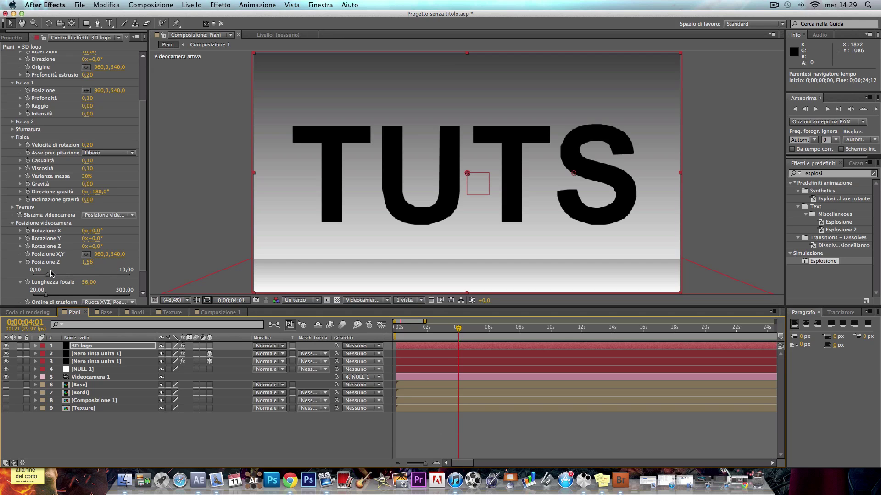
drag(48, 276, 32, 276)
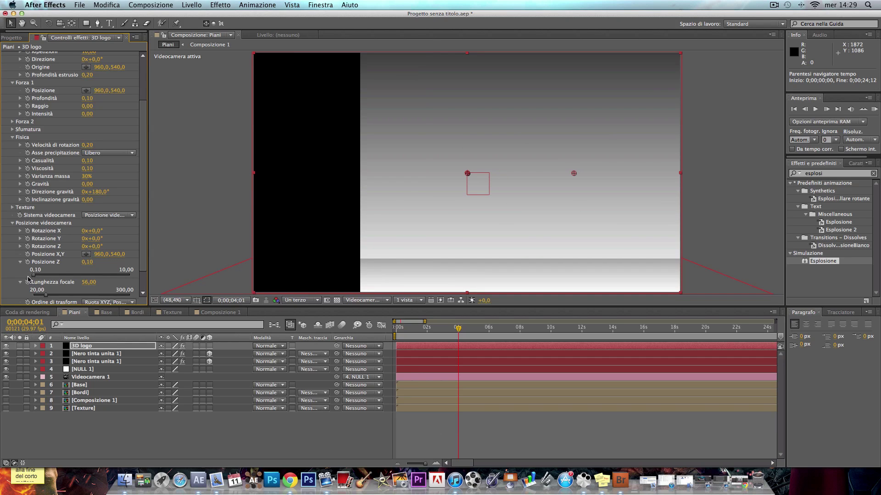
drag(45, 295, 83, 295)
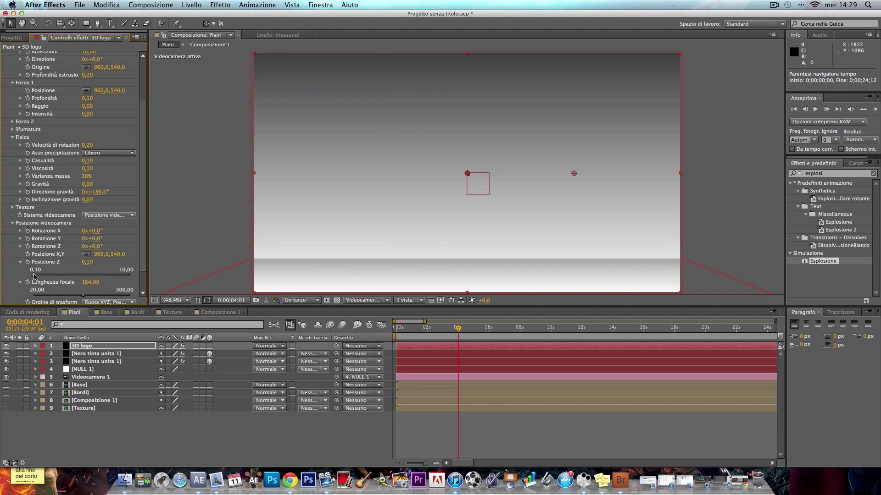
drag(33, 275, 79, 281)
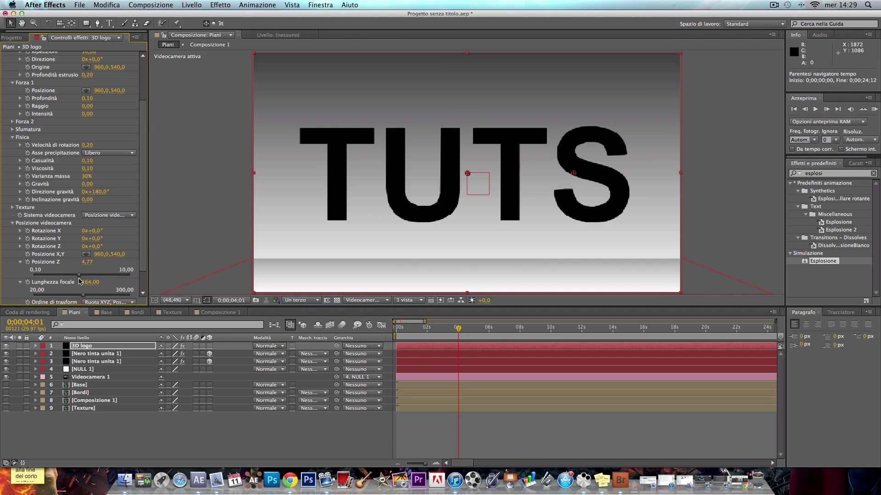
drag(79, 281, 80, 280)
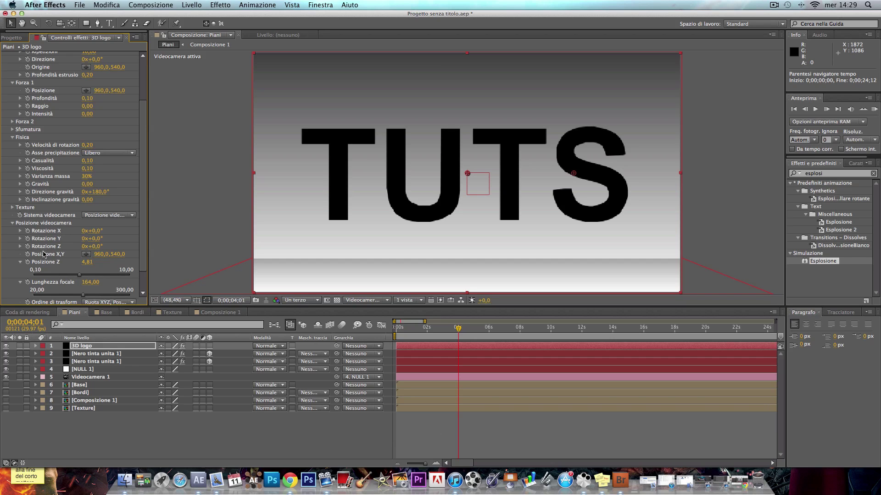
Add keyframes for Rotazione X, Y, Z and Posizione Z, then return to the start
click(27, 231)
click(27, 239)
click(27, 247)
click(28, 262)
click(457, 328)
drag(439, 328, 390, 342)
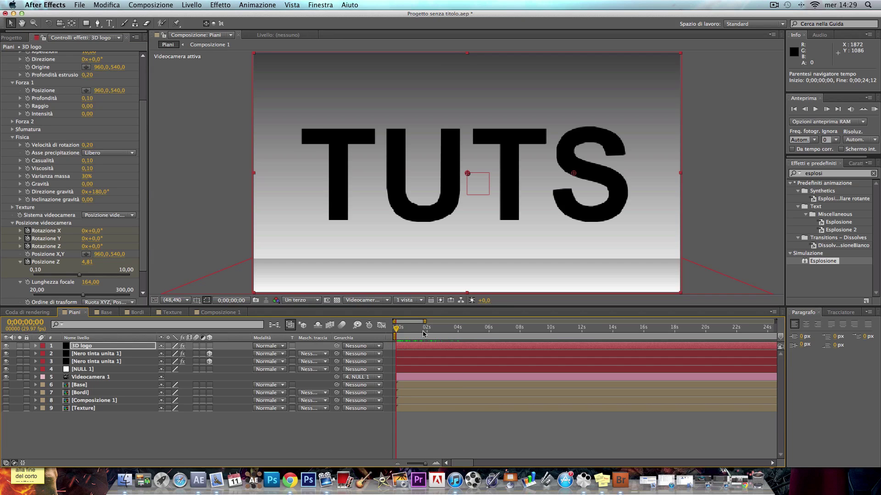
At frame 0, enter 45° for the camera's Rotazione X, Y and Z
click(93, 231)
text(45)
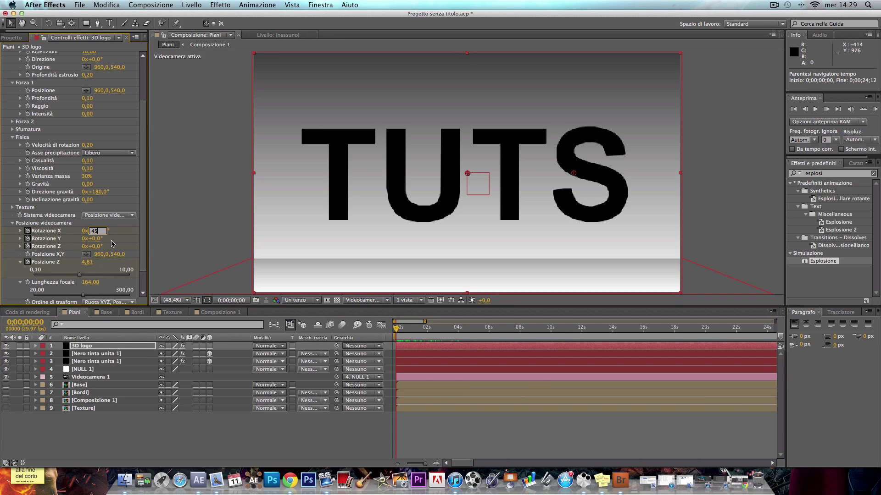
key(Tab)
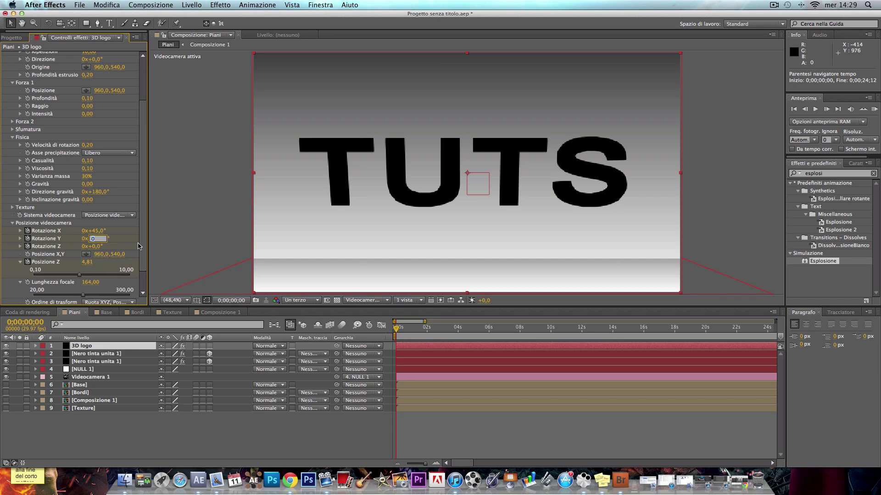
text(45)
key(Return)
click(95, 247)
text(45)
key(Return)
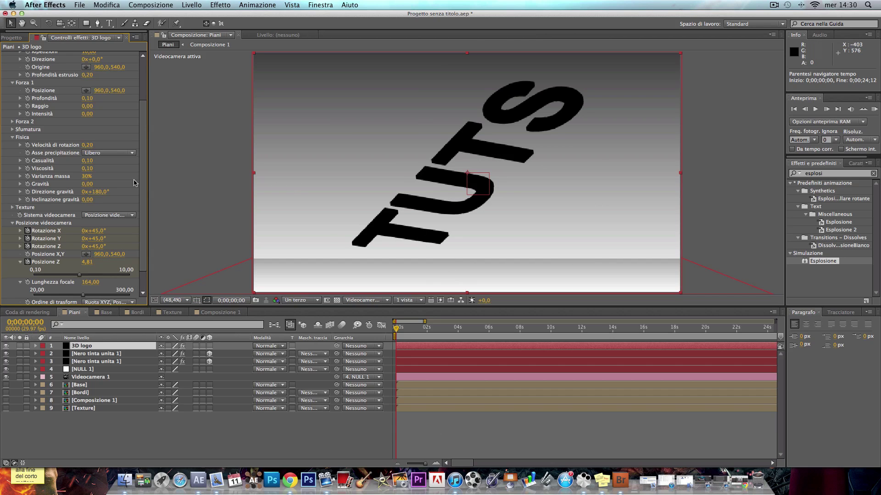
scroll(116, 188, up, 5)
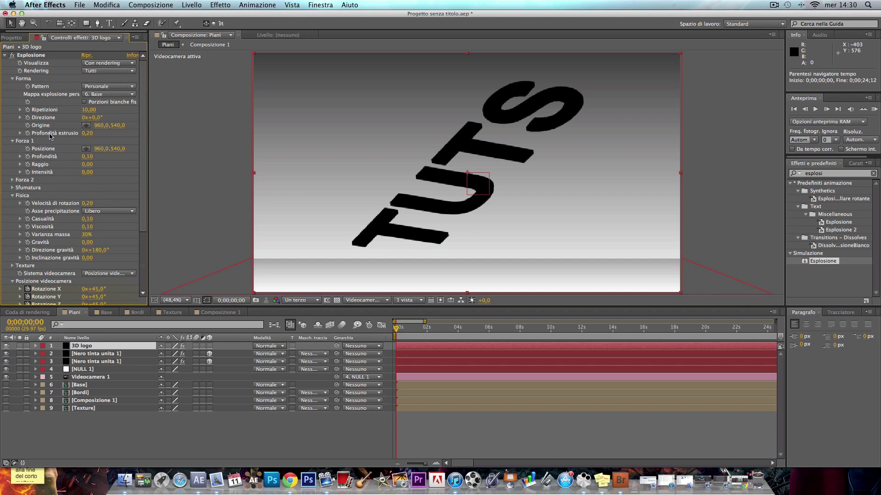
Set Profondità estrusione to 1,00
click(86, 133)
text(1)
key(Return)
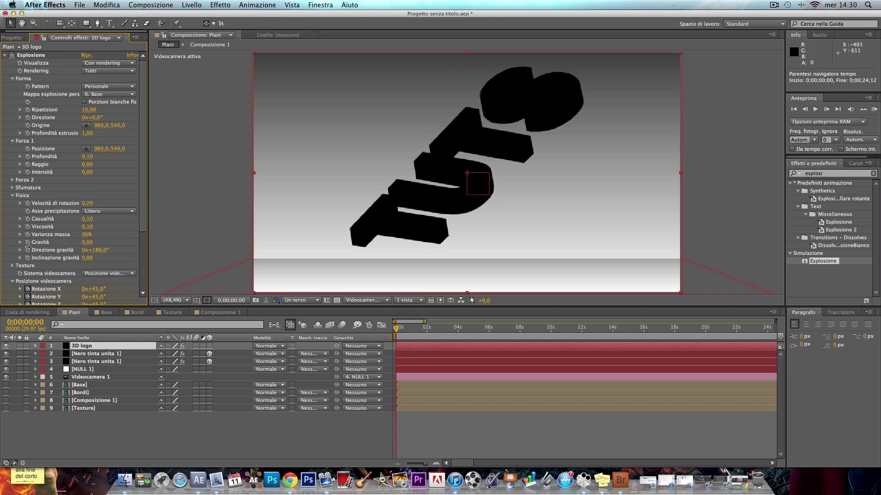
Set the starting camera Posizione Z below zero, undoing a stray focal length change, and scrub to check
scroll(33, 252, down, 4)
scroll(33, 252, down, 2)
scroll(33, 252, down, 1)
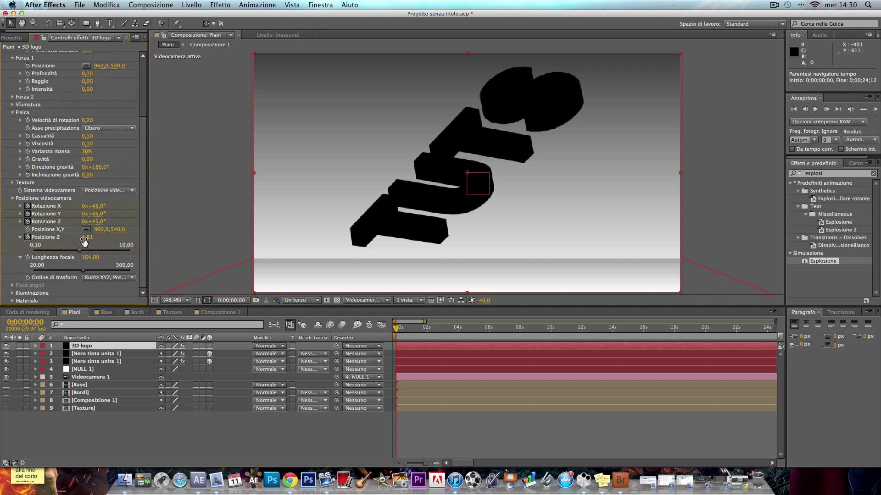
mouse_move(85, 241)
mouse_down()
mouse_move(2, 266)
mouse_move(65, 277)
mouse_up()
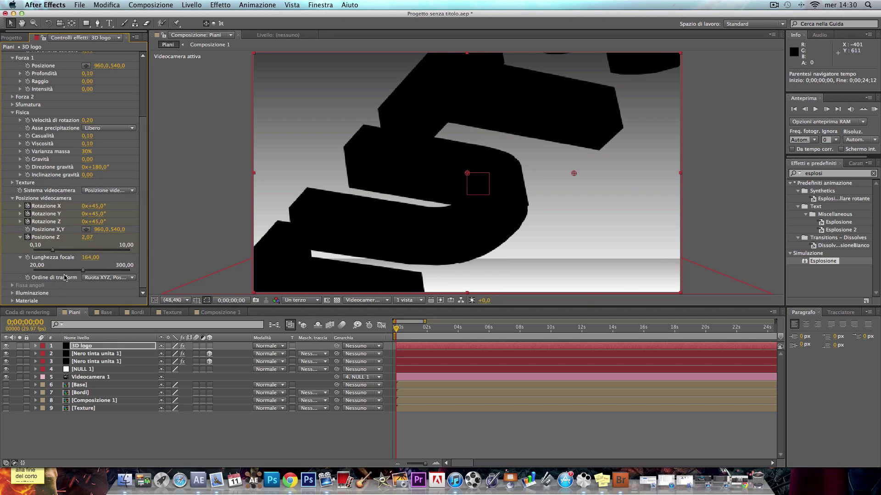
drag(67, 241, 30, 258)
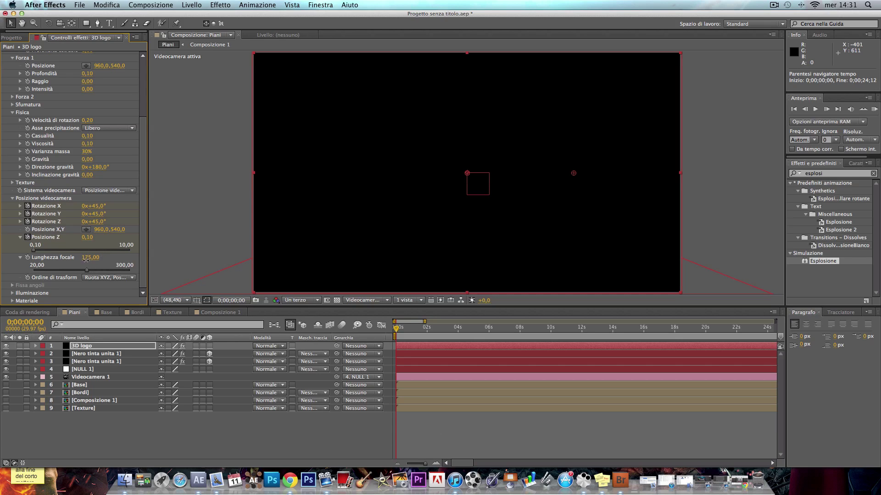
key(super+z)
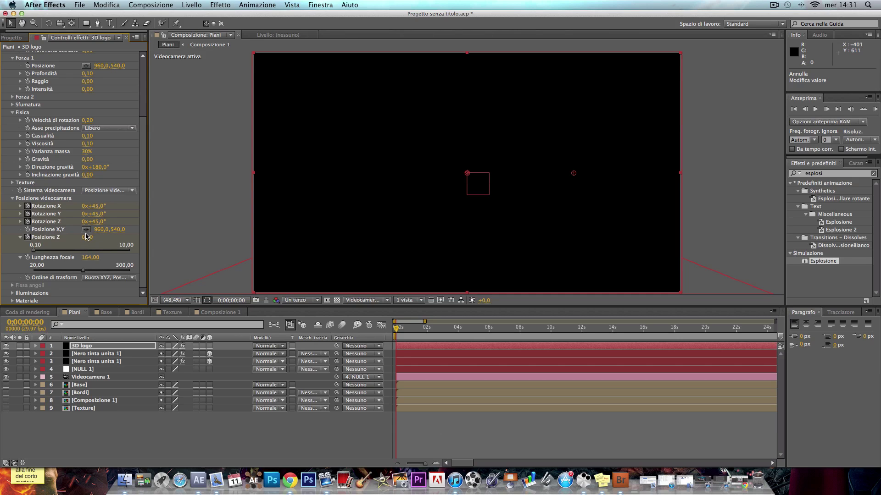
drag(86, 236, 65, 240)
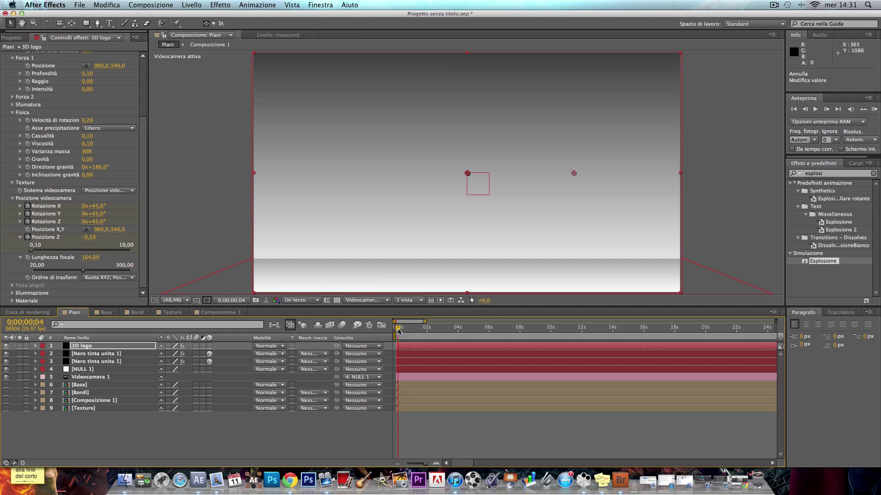
mouse_move(395, 329)
mouse_down()
mouse_move(462, 328)
mouse_move(455, 337)
mouse_up()
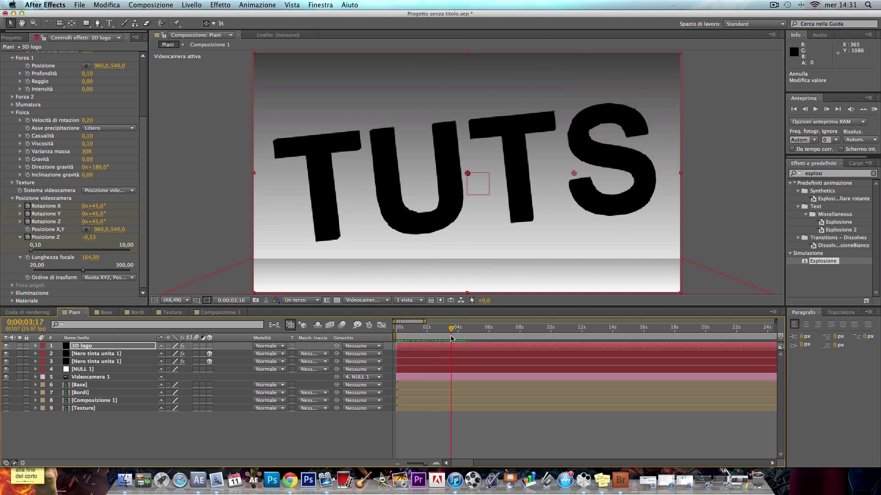
Set the viewer resolution to Piena and move the playhead to 2;29
click(316, 301)
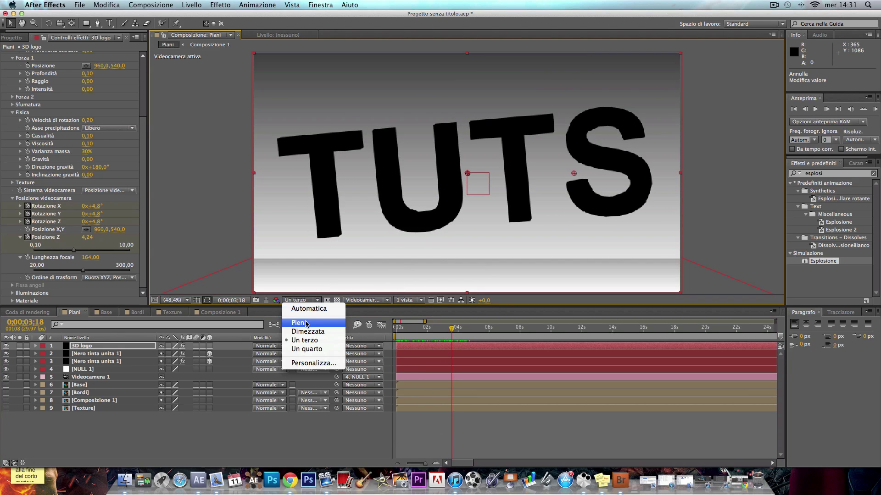
click(307, 323)
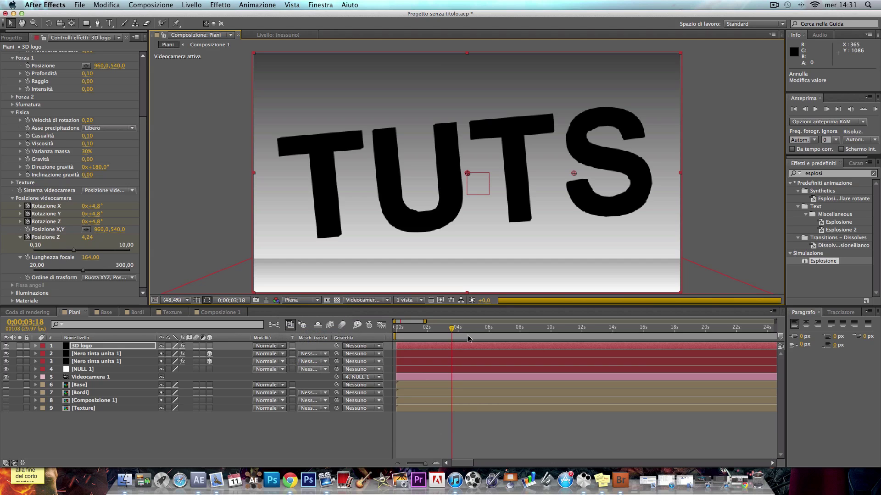
drag(451, 332, 442, 337)
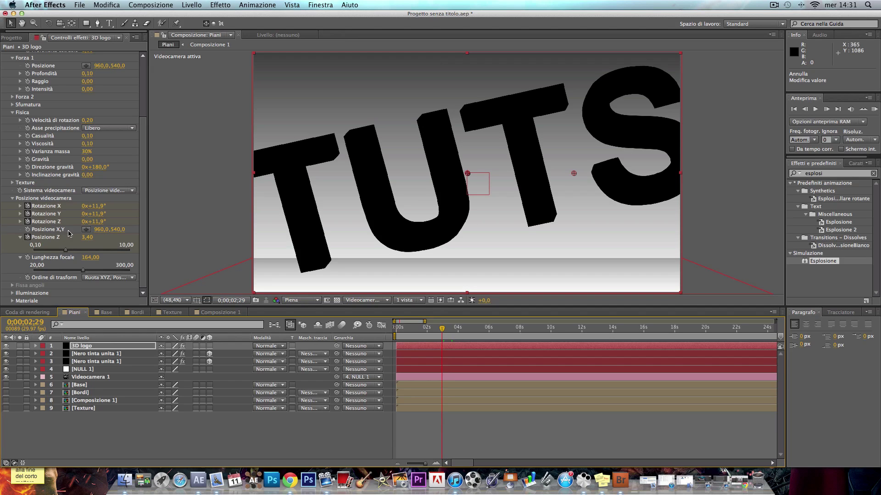
Collapse the camera and other Esplosione groups and expand the Texture settings
scroll(42, 120, up, 3)
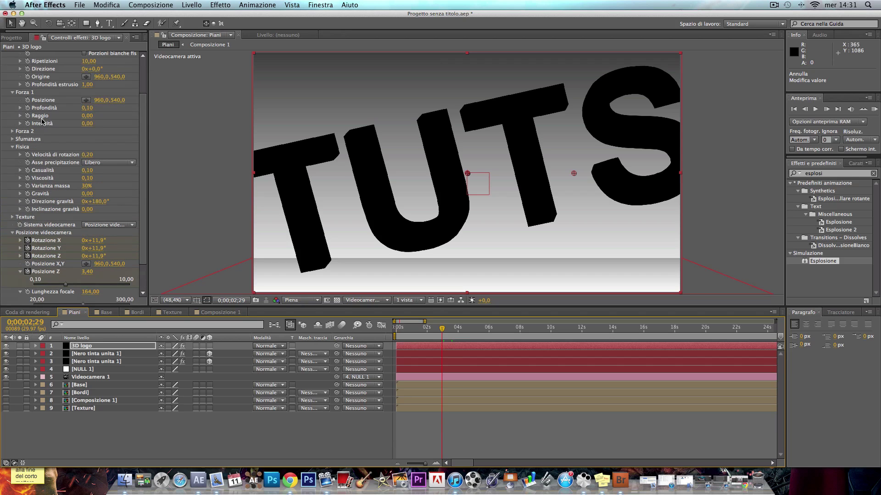
scroll(42, 121, down, 3)
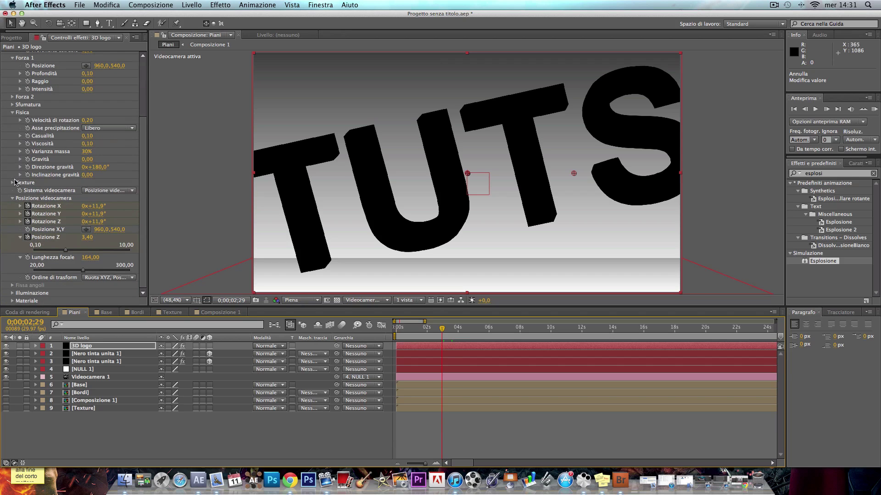
click(13, 198)
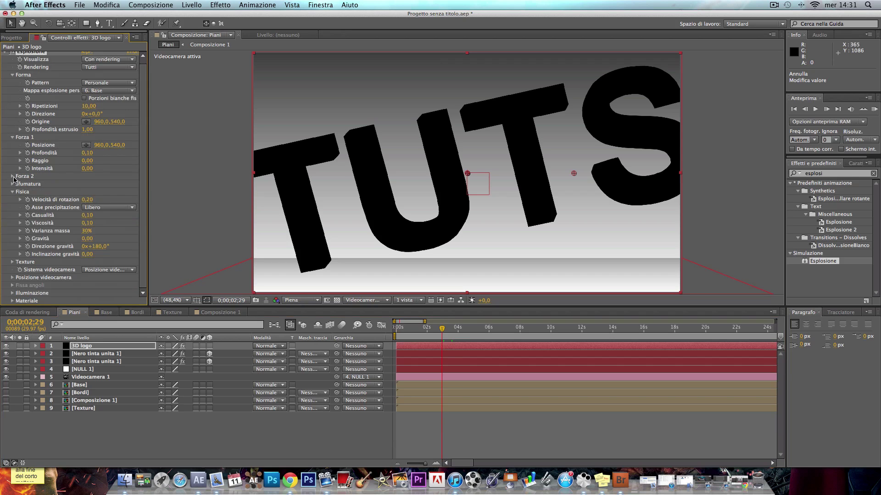
super+click(13, 137)
click(13, 118)
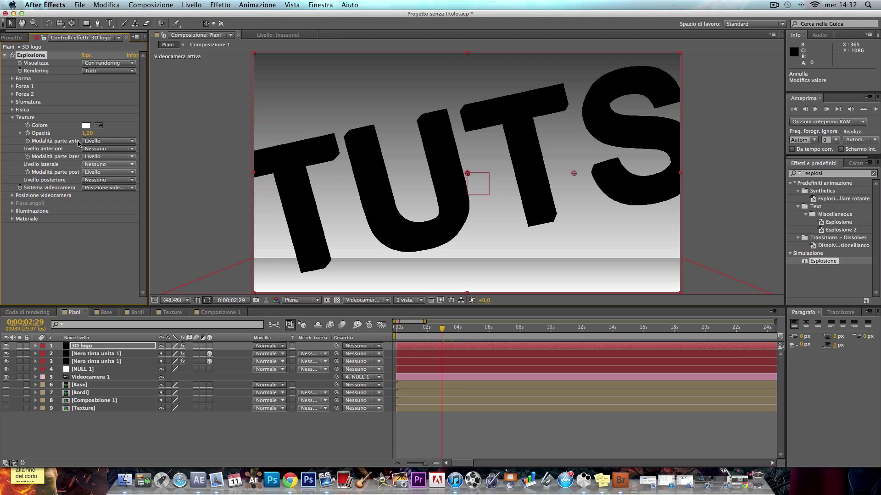
Set the Esplosione front layer to 9. Texture and the side layer to Composizione 1
click(95, 149)
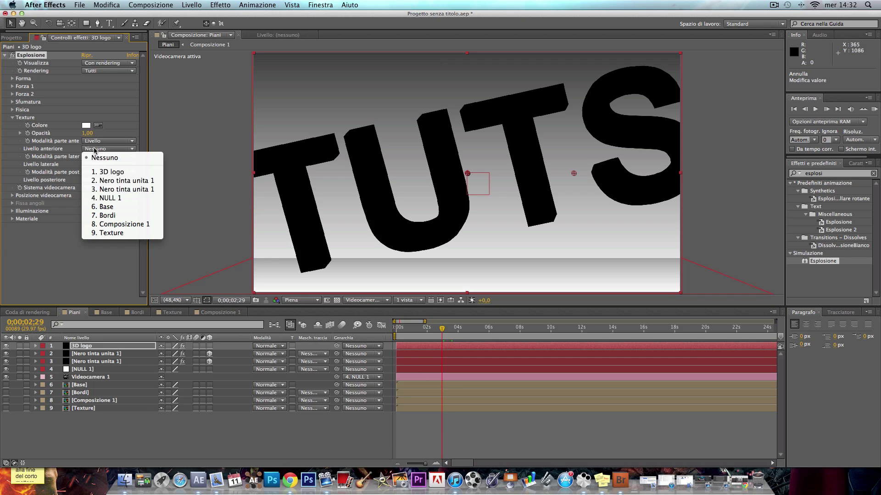
click(115, 235)
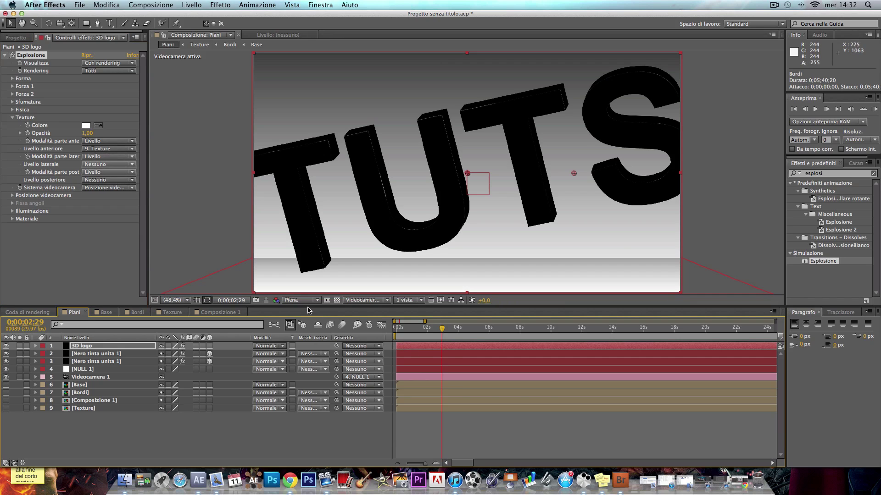
click(100, 166)
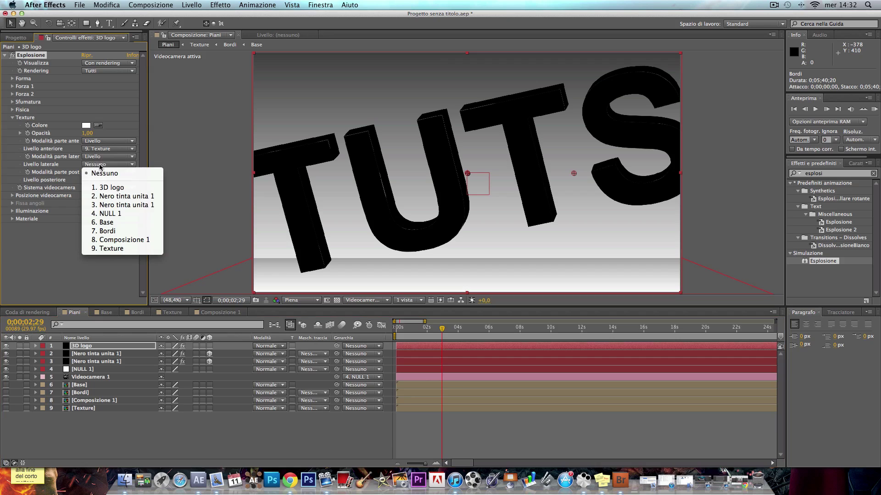
click(115, 240)
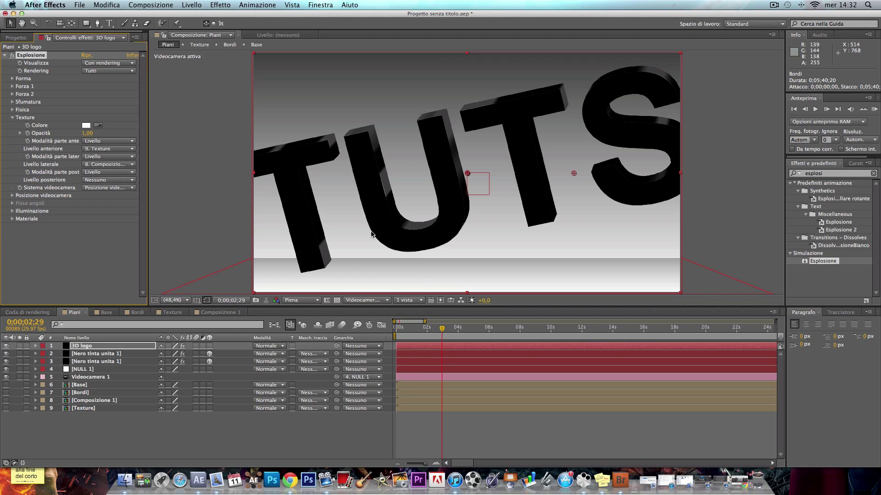
drag(443, 330, 425, 336)
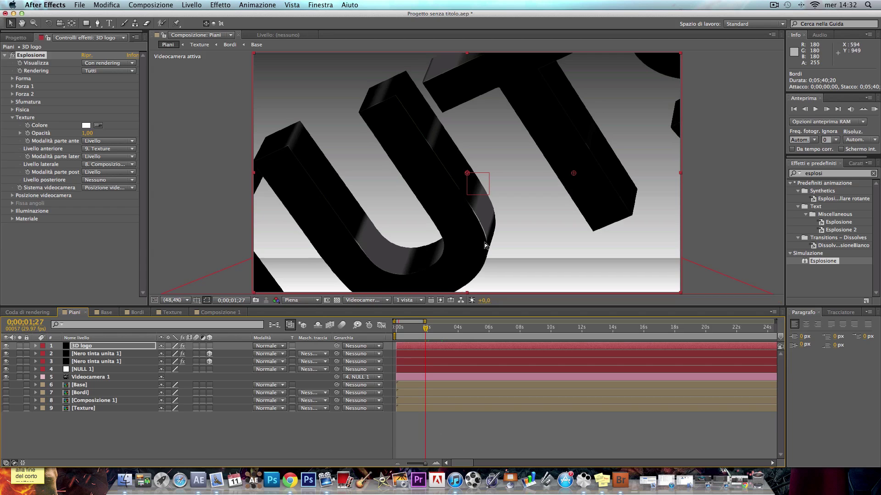
In Bordi at Quarter resolution, raise Refine Matte smoothing from 3,7 to about 6,5, then return to Piani
click(137, 313)
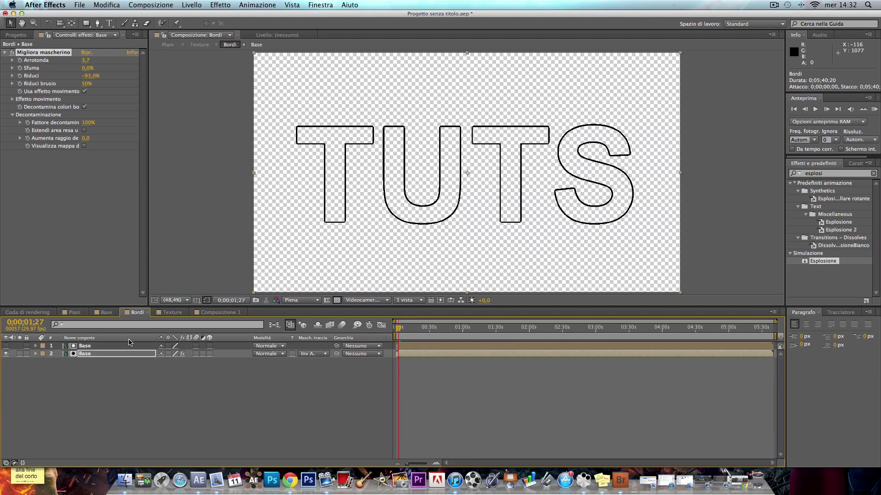
click(170, 313)
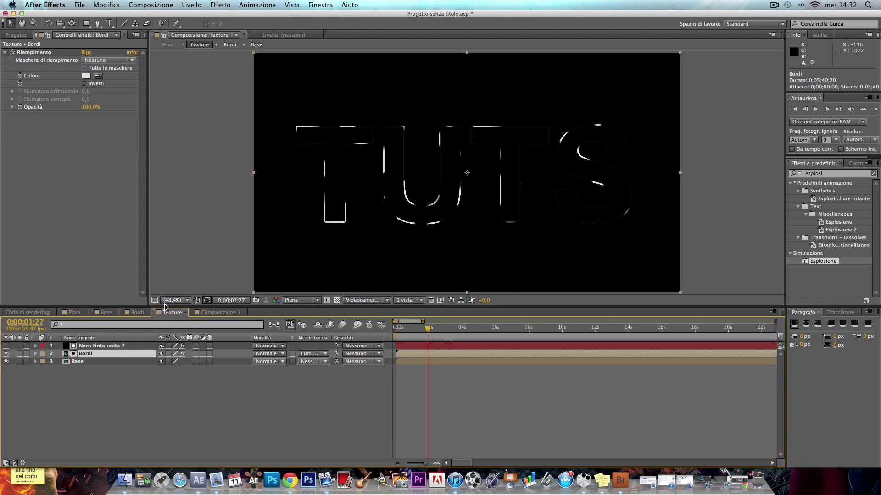
click(137, 313)
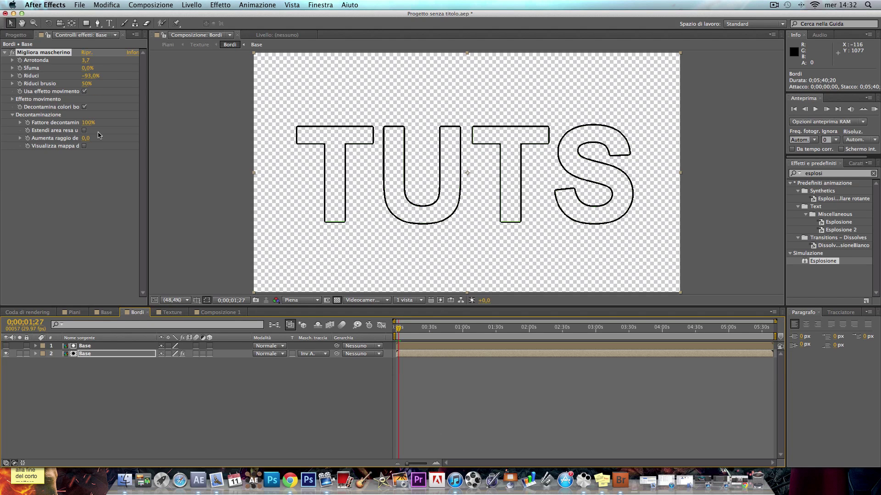
click(90, 60)
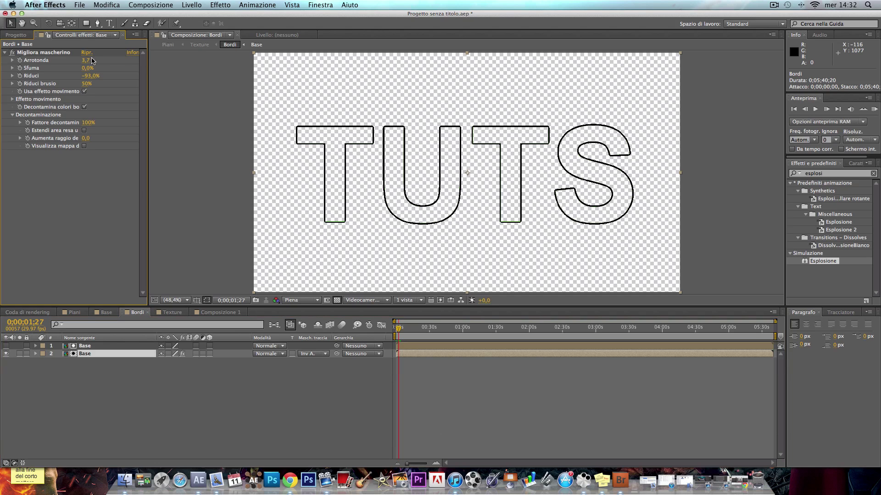
click(298, 300)
click(302, 350)
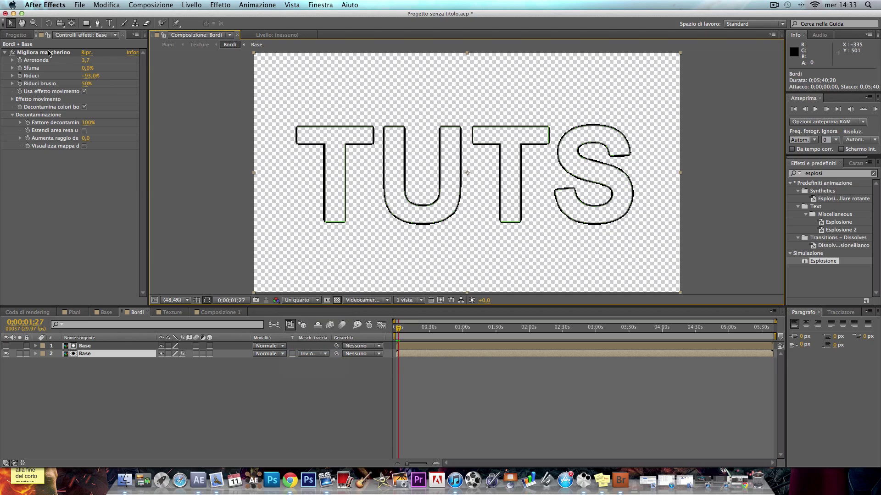
drag(85, 60, 96, 62)
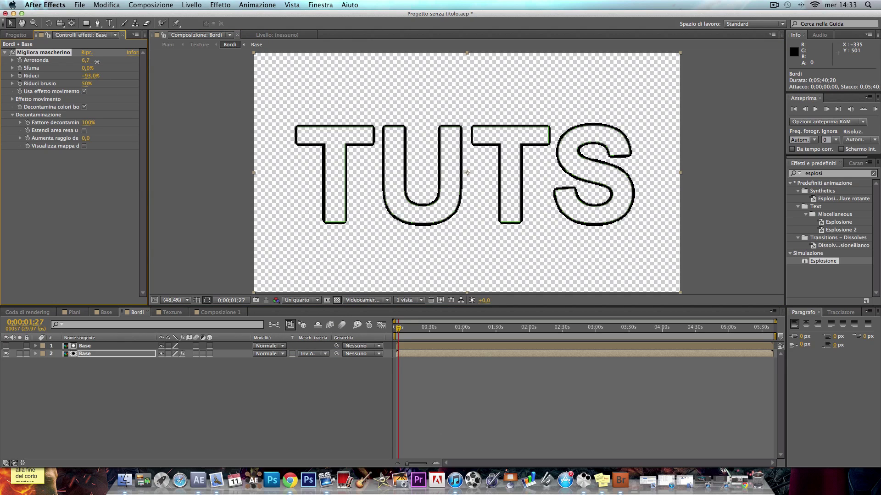
click(75, 313)
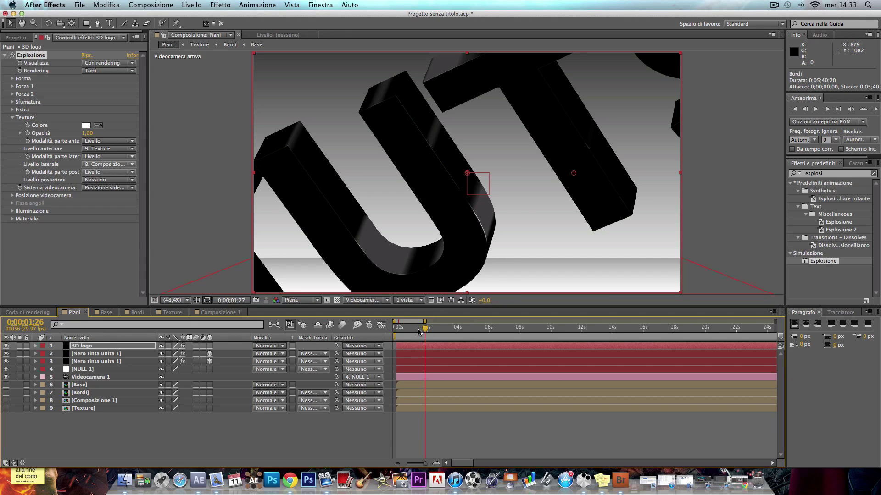
Scrub the timeline from the start to preview the shattering TUTS letters
drag(421, 330, 403, 336)
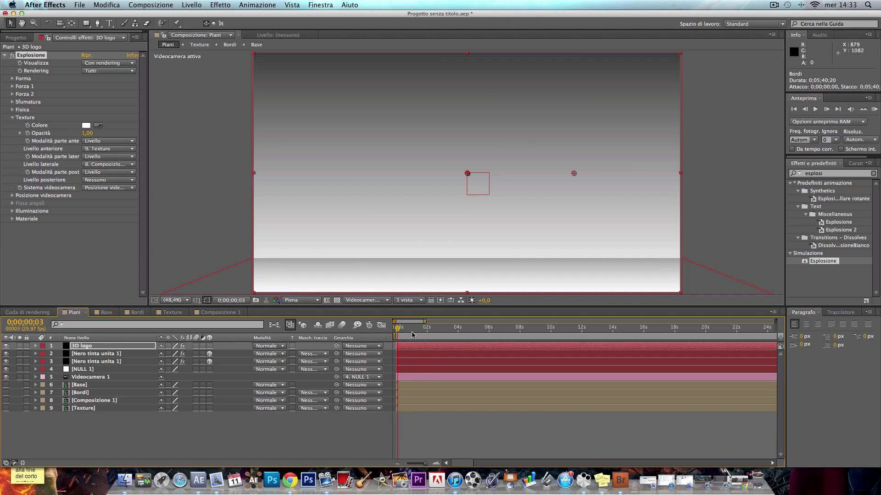
click(399, 330)
drag(401, 330, 426, 335)
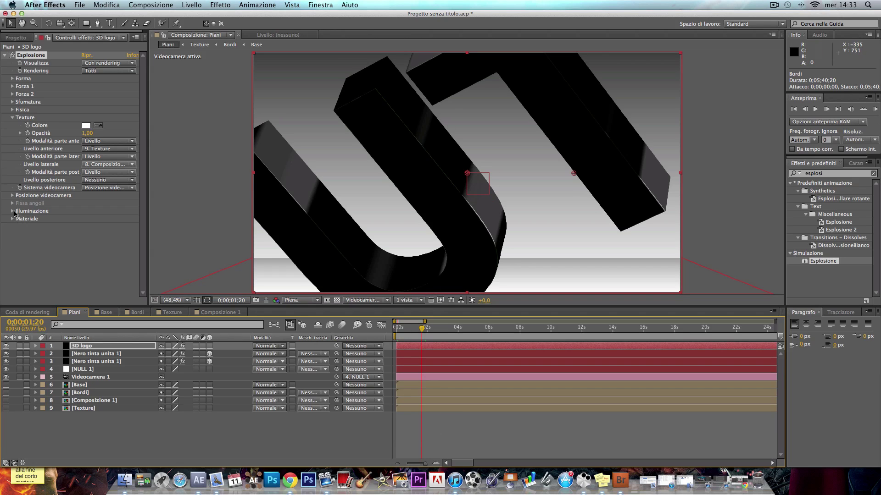
Set the Shatter Lighting's Ambient Light from 0,25 to 0,50
click(12, 211)
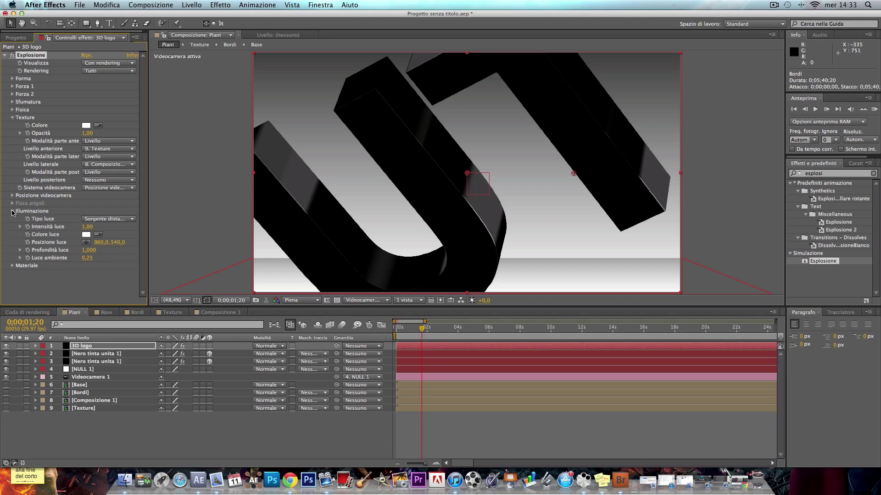
click(87, 258)
click(89, 258)
key(Return)
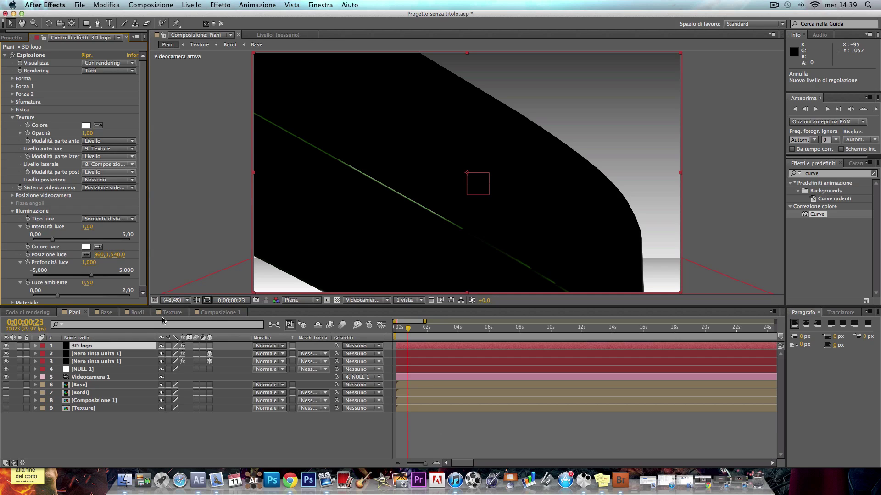
Add a new adjustment layer to the Texture composition
click(165, 315)
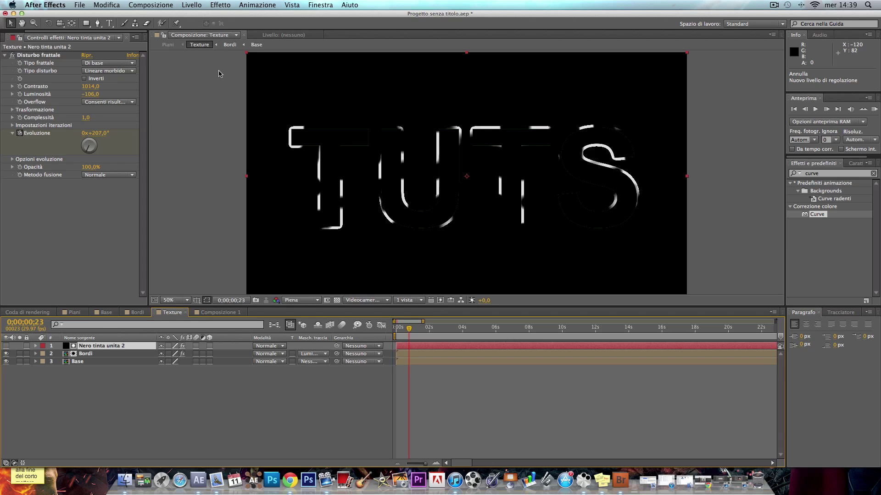
click(193, 4)
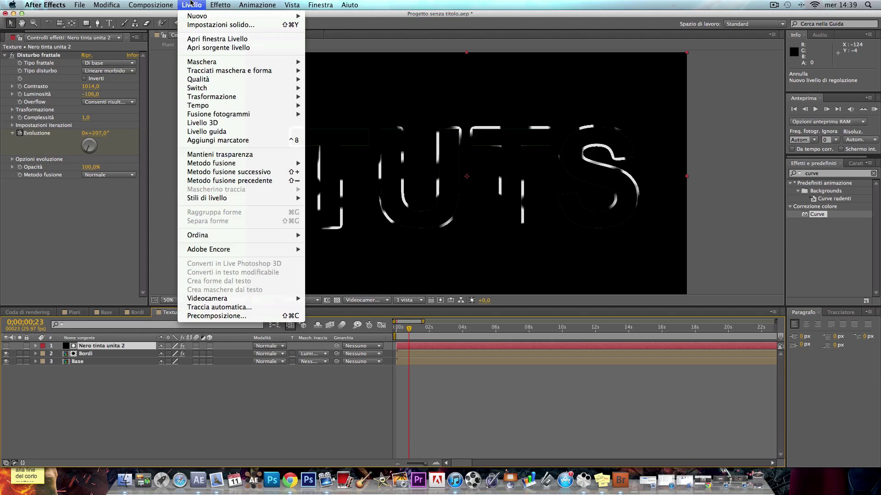
mouse_move(208, 18)
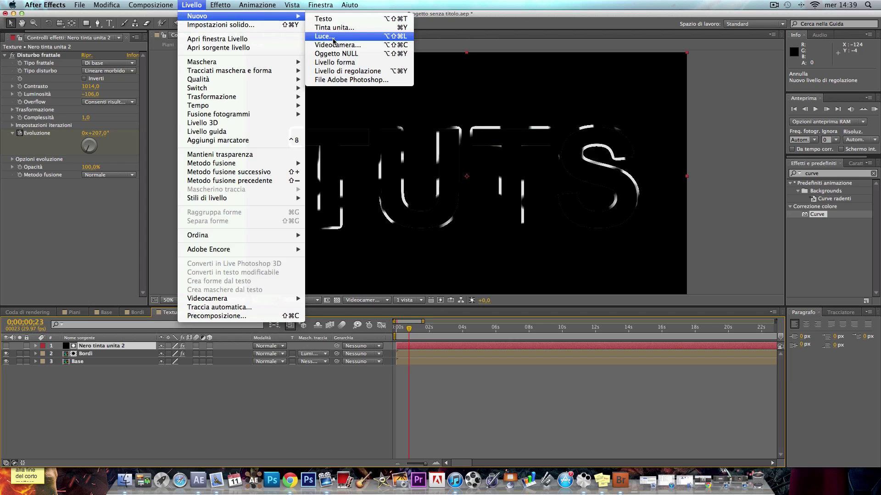
click(348, 71)
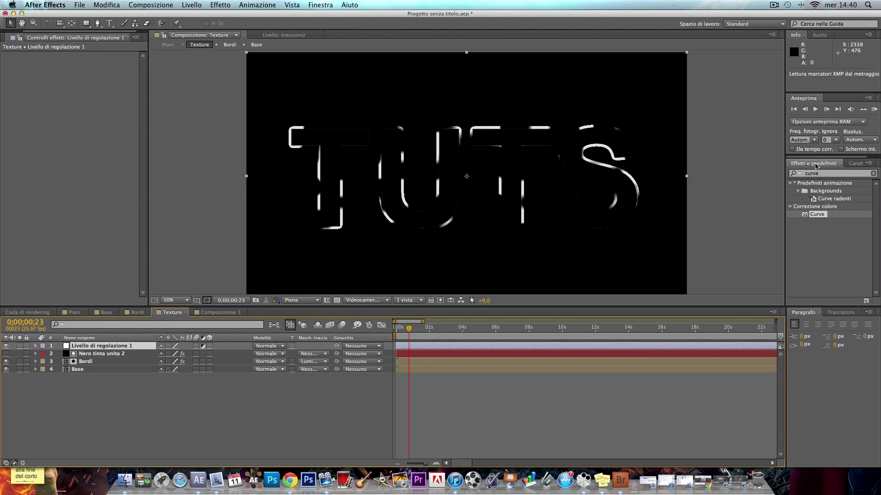
Apply Curves to the adjustment layer and lift the black point so the letters turn grey
drag(820, 214, 90, 348)
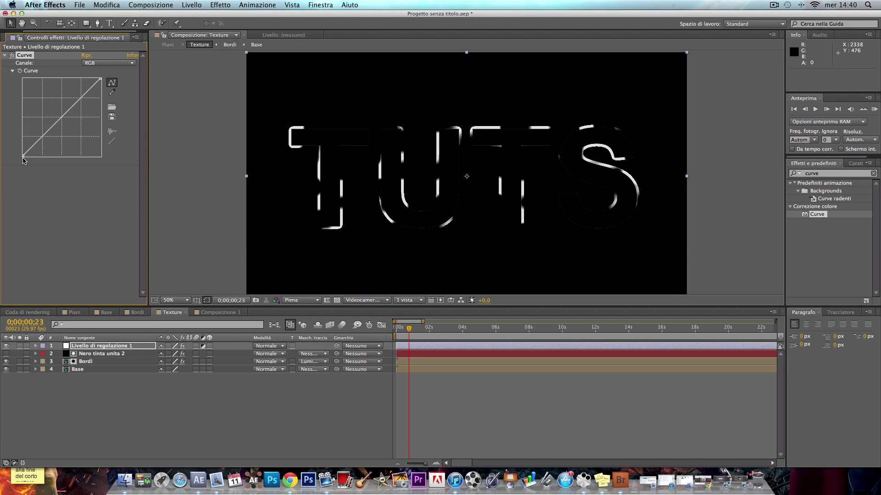
drag(23, 156, 20, 138)
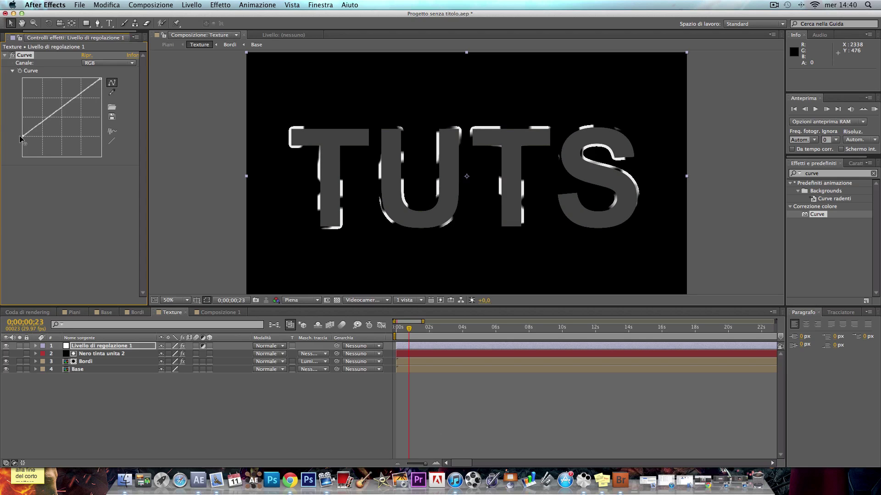
click(110, 346)
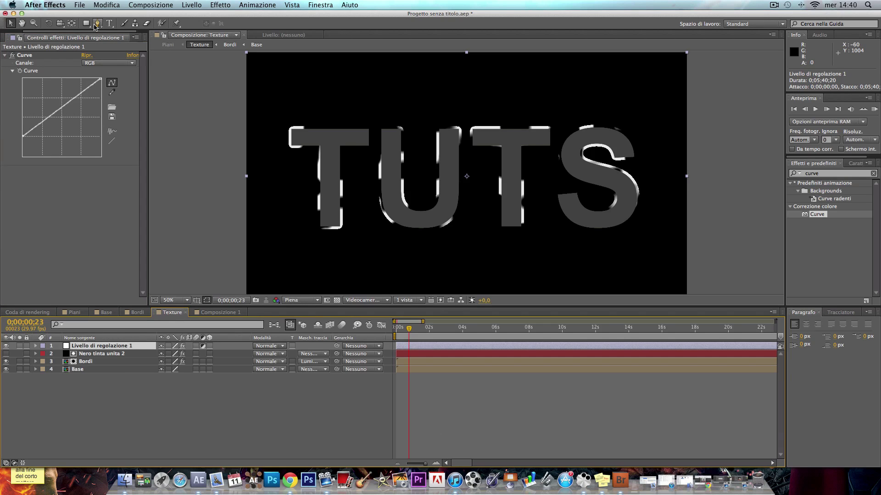
Draw a closed five-point Pen mask around the TUTS letters on the adjustment layer
click(94, 25)
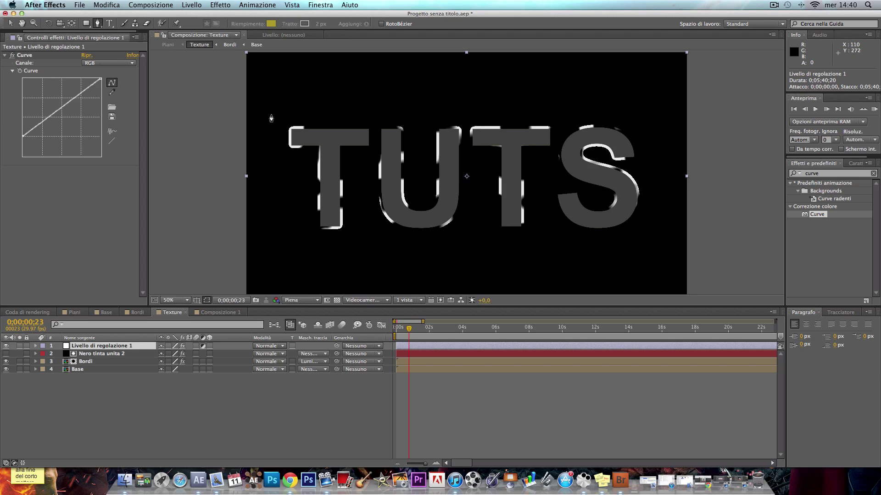
click(271, 114)
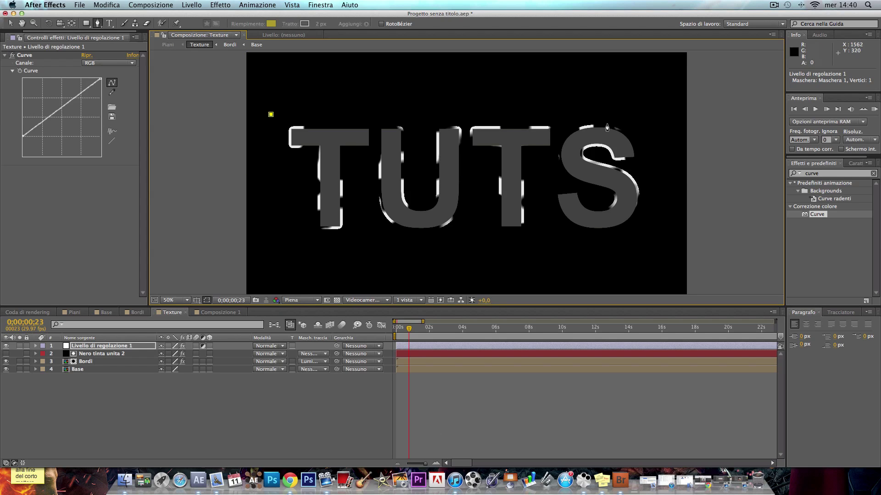
drag(657, 109, 665, 125)
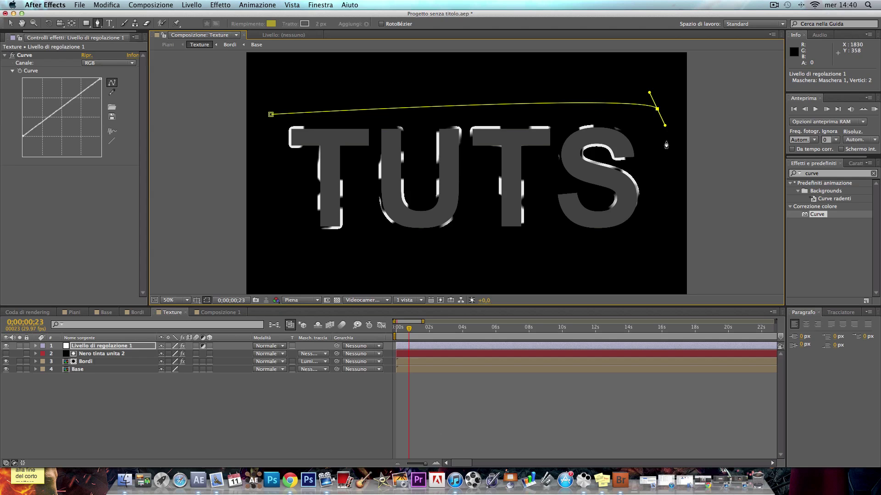
click(648, 229)
drag(648, 233, 640, 255)
drag(469, 259, 440, 270)
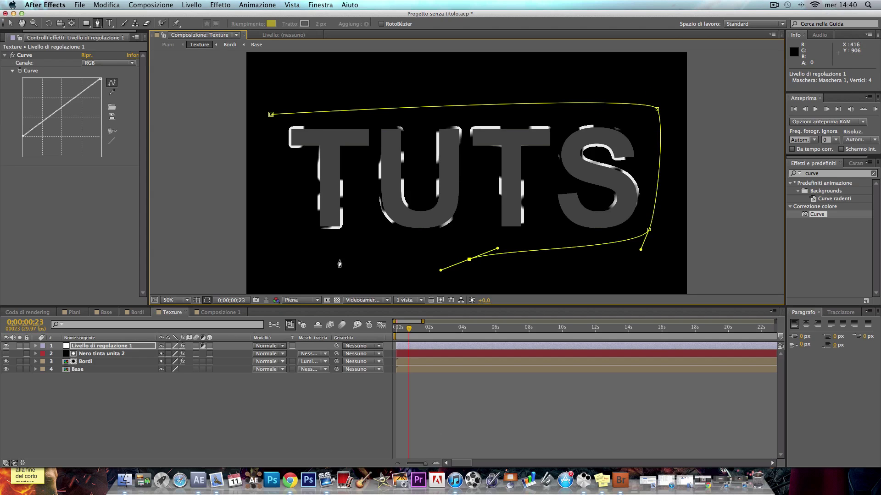
click(271, 257)
click(270, 114)
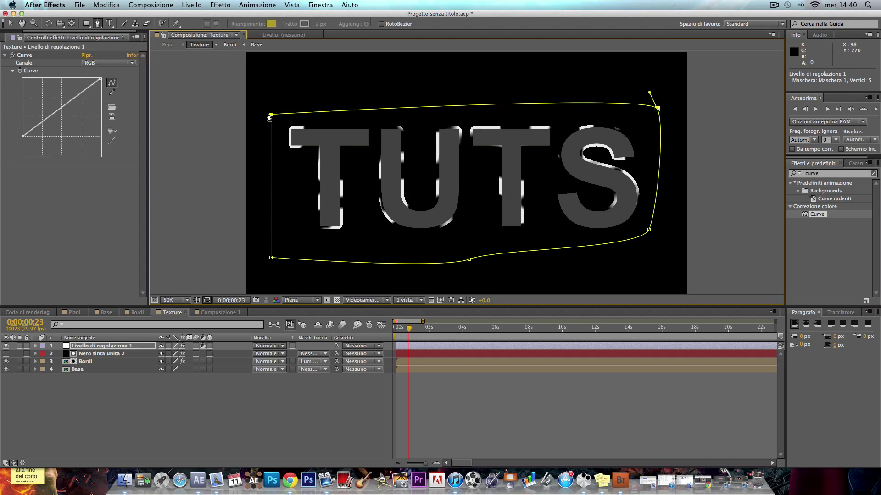
Preview the animation at Quarter resolution and return to the first frame
click(408, 329)
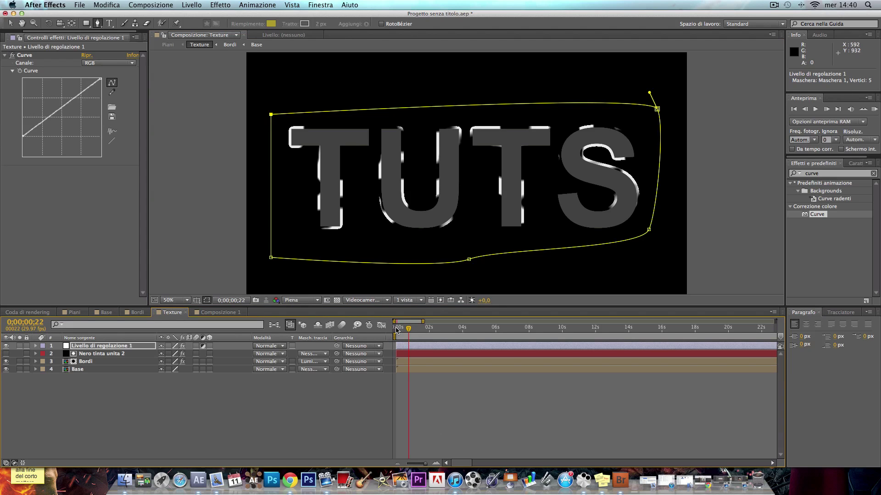
key(space)
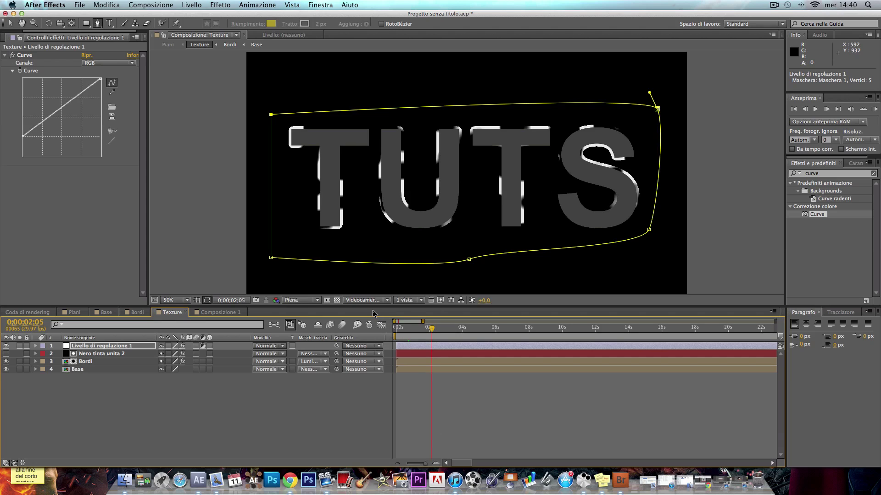
click(300, 300)
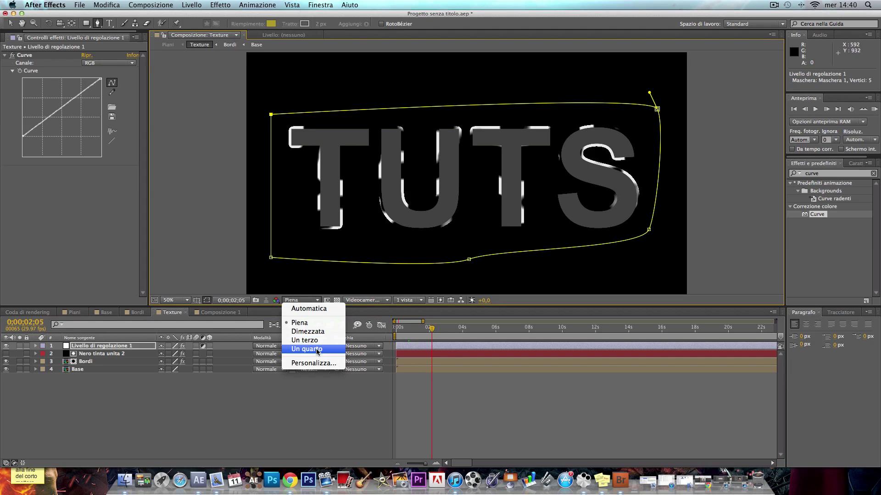
click(317, 351)
click(396, 328)
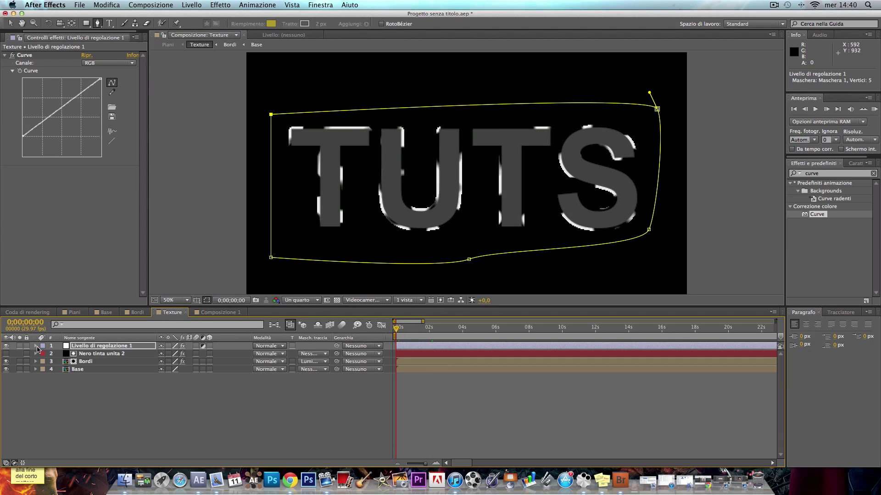
Set a Mask 1 path keyframe at 0s, then move the playhead to 4s
click(35, 347)
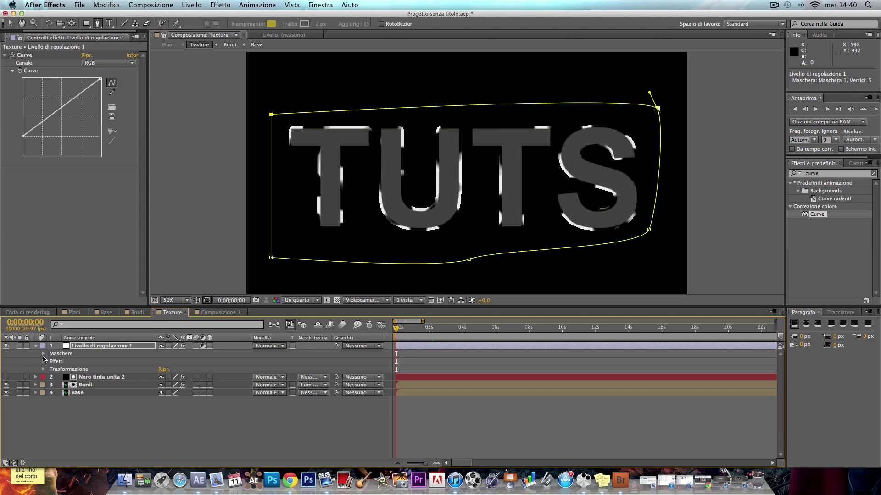
click(44, 355)
click(51, 361)
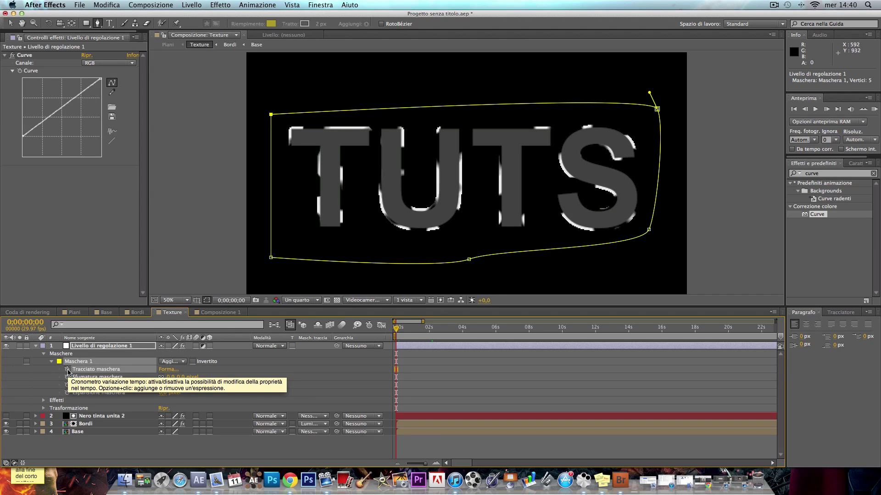
click(67, 369)
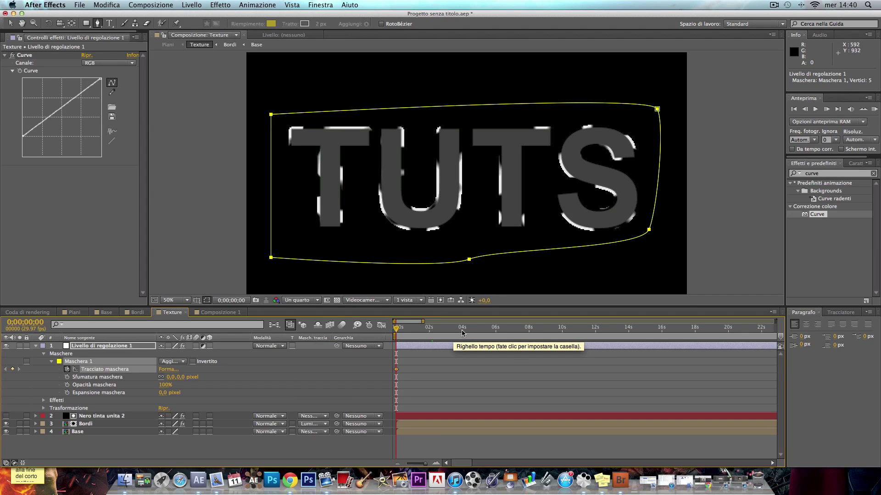
click(463, 328)
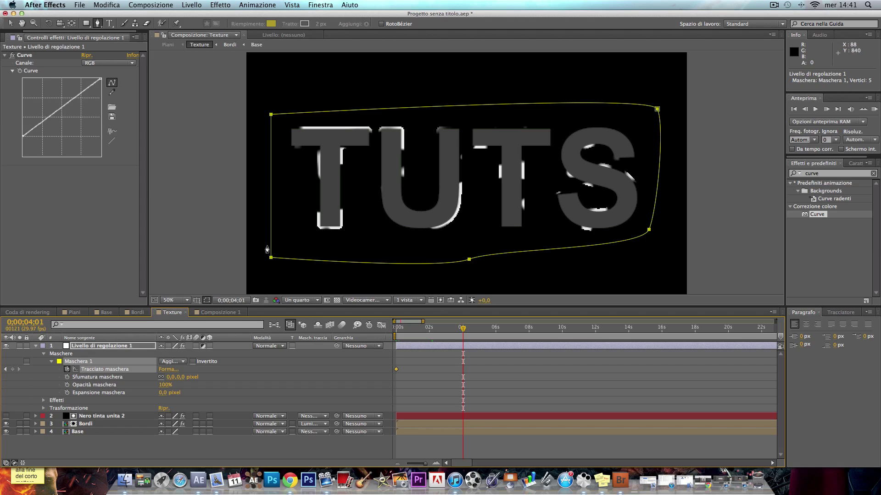
Select all the mask vertices and drag the whole mask up over the TUTS letters, adding a Mask Path keyframe
click(12, 21)
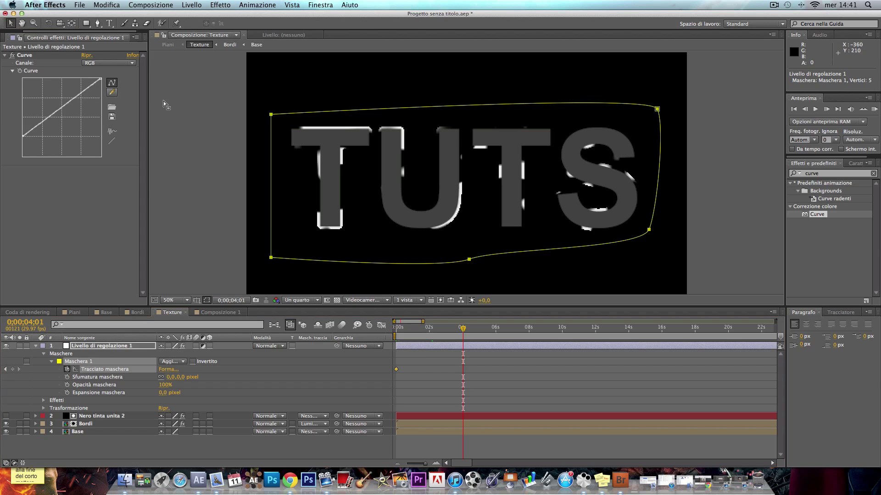
drag(271, 115, 282, 128)
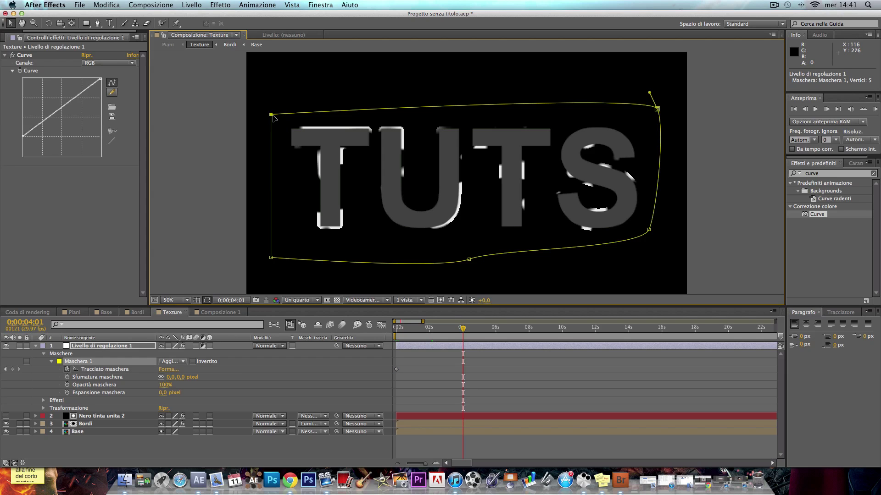
alt+click(273, 117)
mouse_move(273, 117)
mouse_down()
mouse_move(286, 19)
mouse_move(289, 51)
mouse_move(296, 22)
mouse_move(288, 26)
mouse_up()
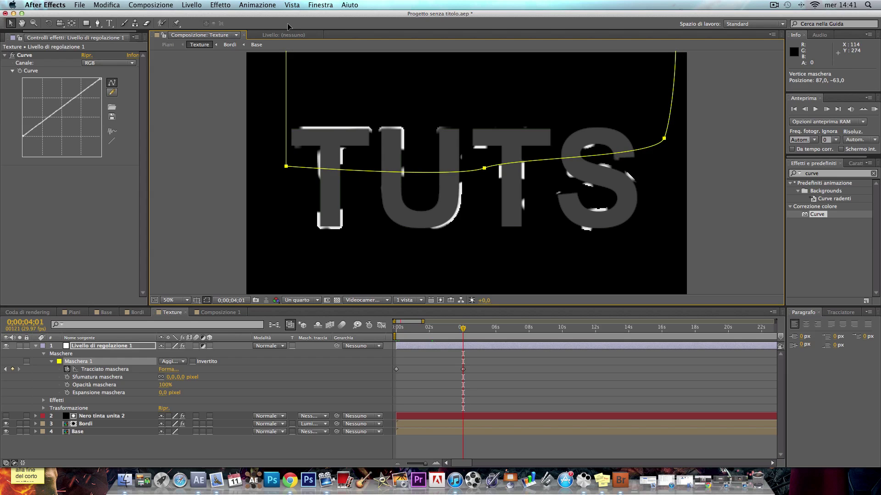
mouse_move(463, 330)
mouse_down()
mouse_move(416, 335)
mouse_move(466, 336)
mouse_up()
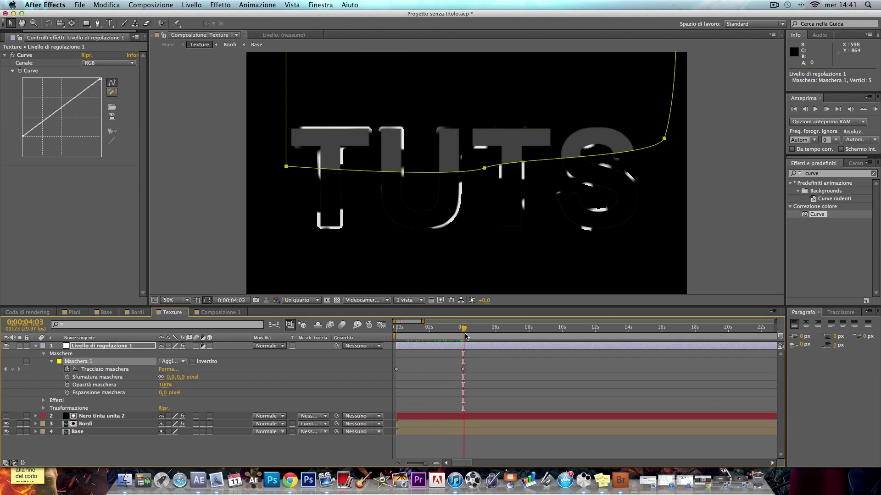
Switch to the Piani composition, set preview resolution to Un quarto, and scrub the animation
click(75, 312)
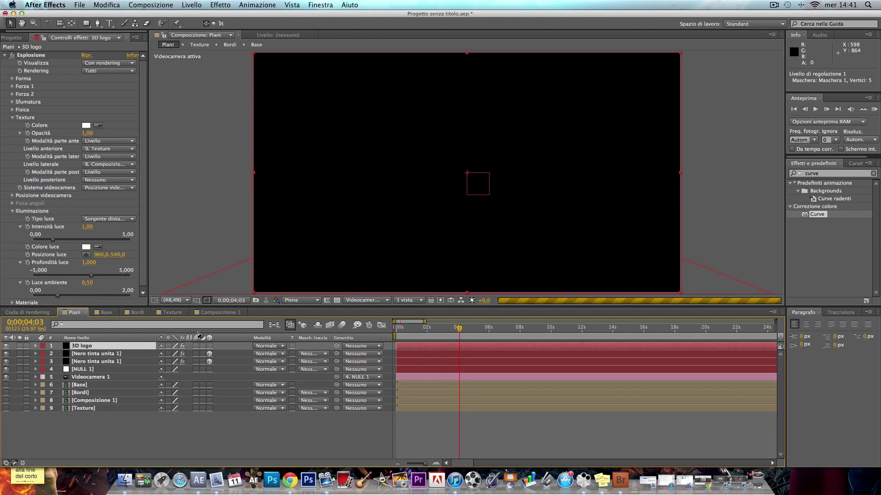
click(311, 300)
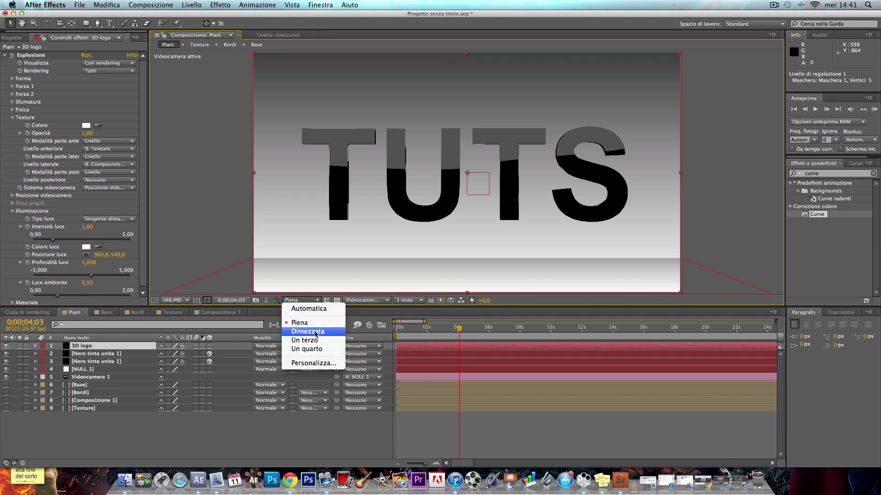
click(317, 351)
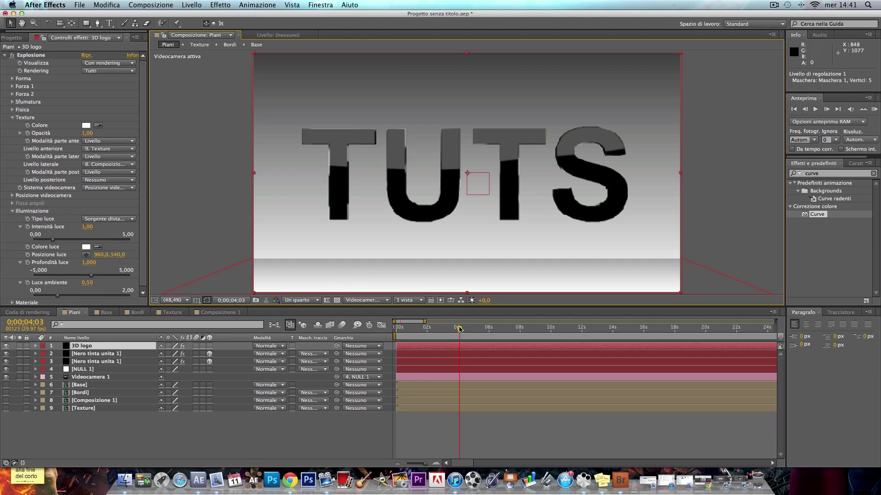
mouse_move(459, 328)
mouse_down()
mouse_move(414, 337)
mouse_move(458, 329)
mouse_up()
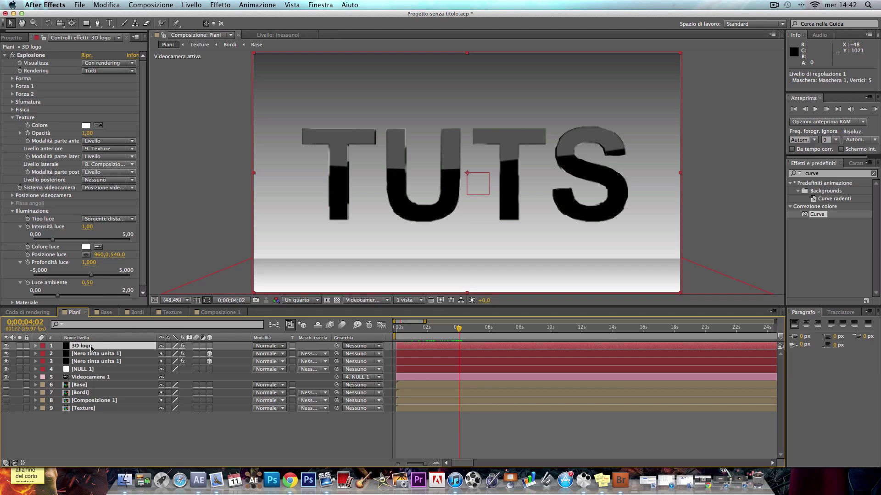
Duplicate the 3D logo layer with Modifica > Duplica and expand 3D logo 2's Trasformazione properties
click(109, 5)
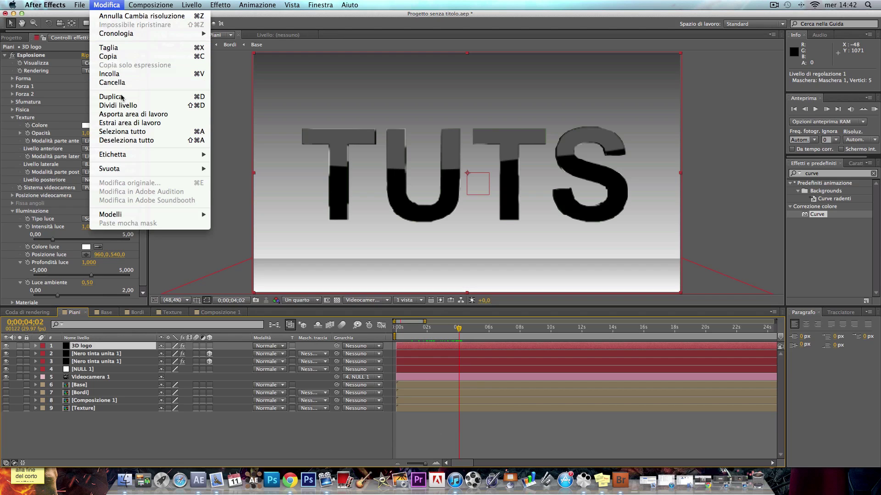
click(110, 98)
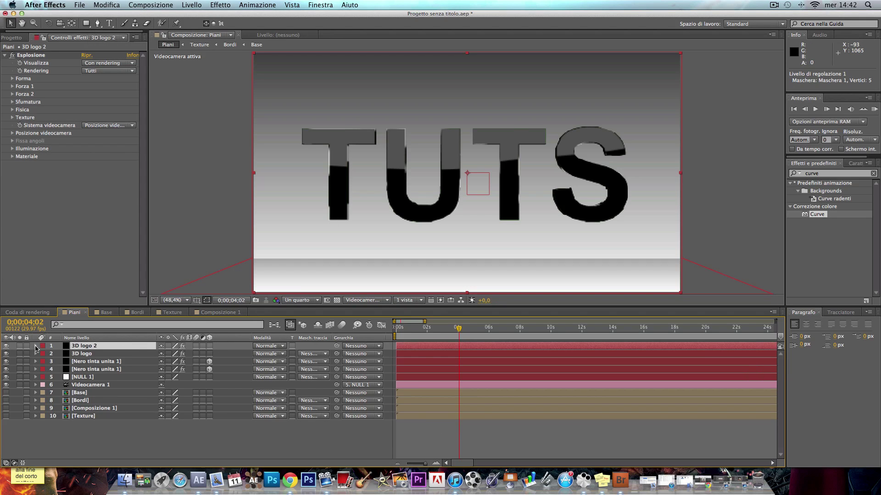
click(35, 346)
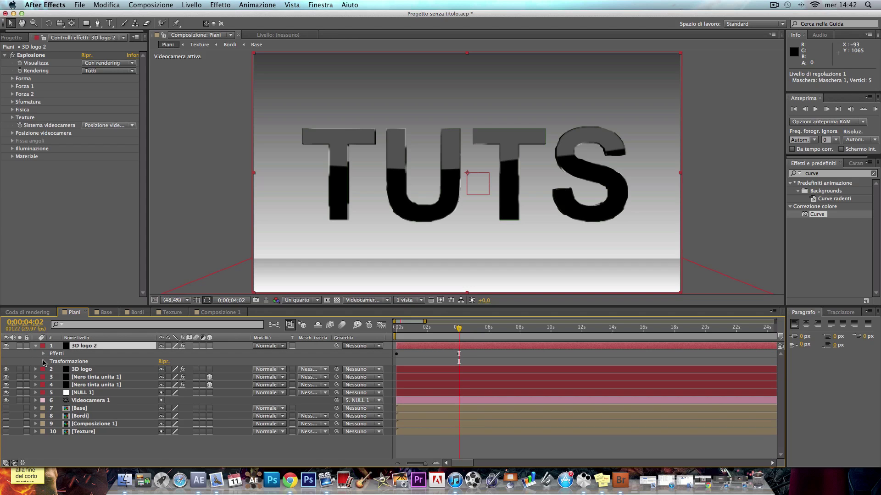
click(44, 362)
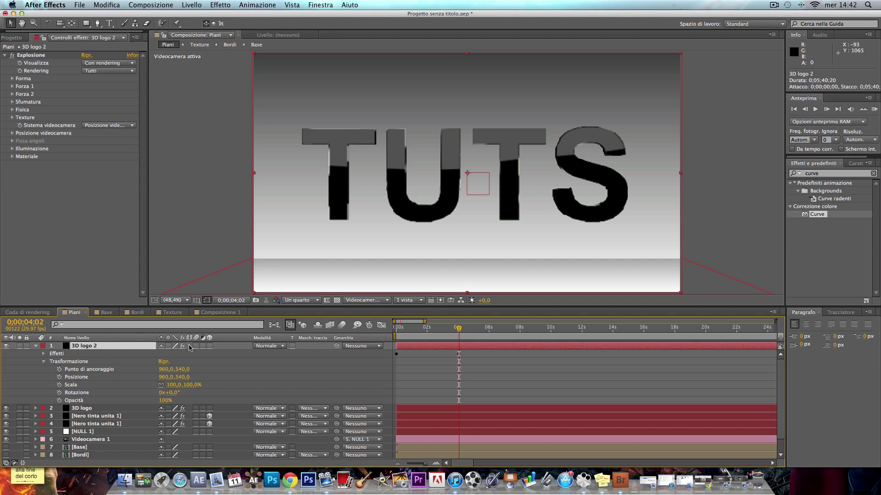
Make 3D logo 2 a 3D layer, rotate it -90° on X, and move it down to Y 986
click(209, 346)
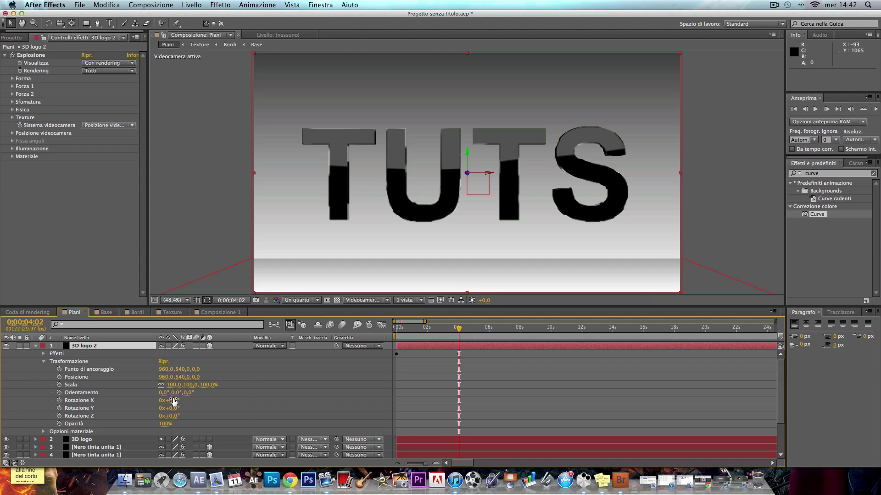
drag(173, 400, 142, 407)
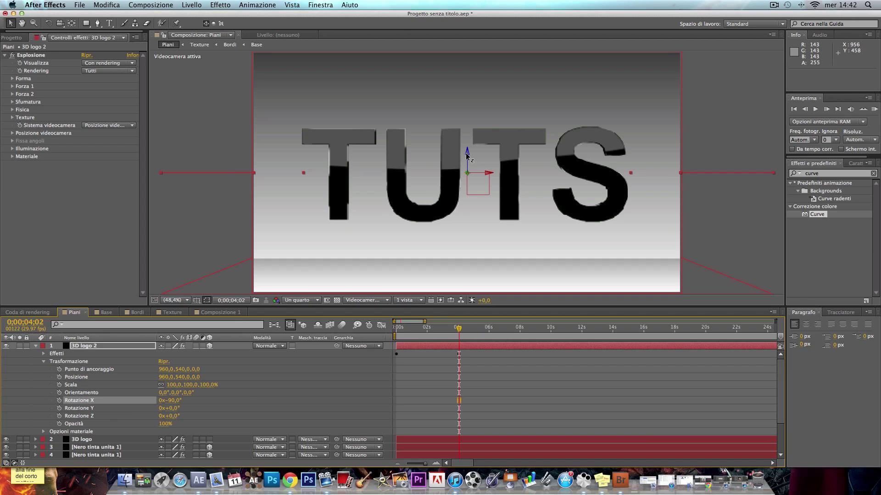
mouse_move(469, 158)
mouse_down()
mouse_move(463, 252)
mouse_move(417, 271)
mouse_up()
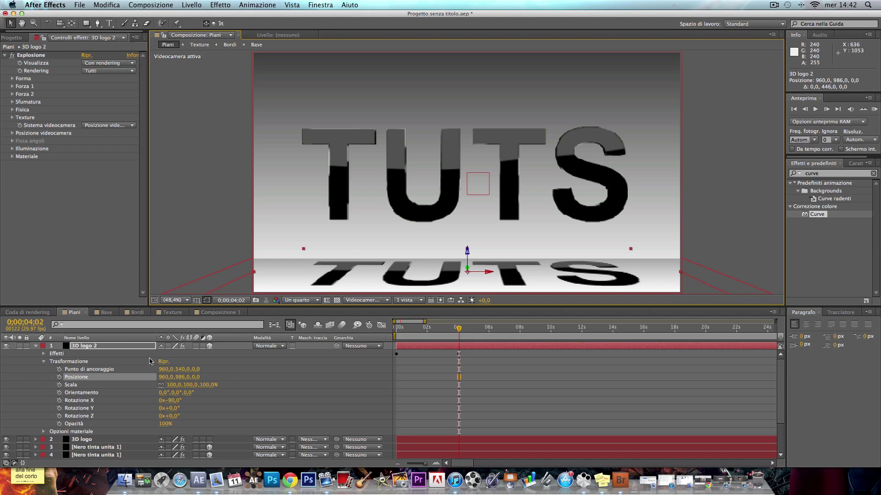
Scale 3D logo 2 to 82% and nudge it left to X 947.6
key(s)
drag(206, 353, 195, 353)
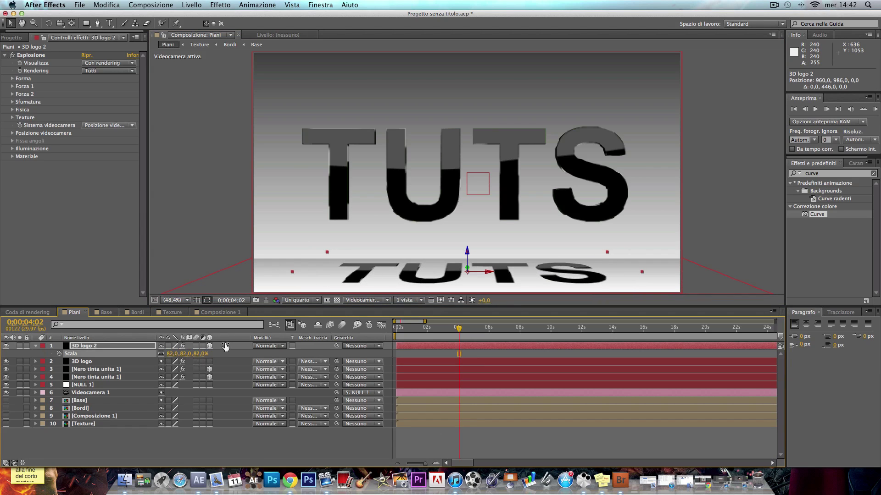
drag(491, 274, 489, 274)
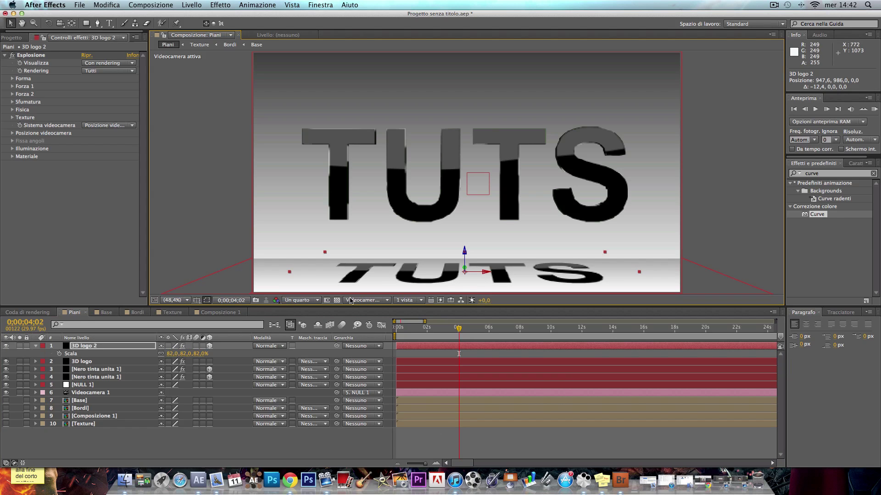
Apply Controllo sfocatura (found via 'sfocatu') to 3D logo 2 with a blur amount of 50
double_click(812, 174)
text(sfumatur)
double_click(827, 174)
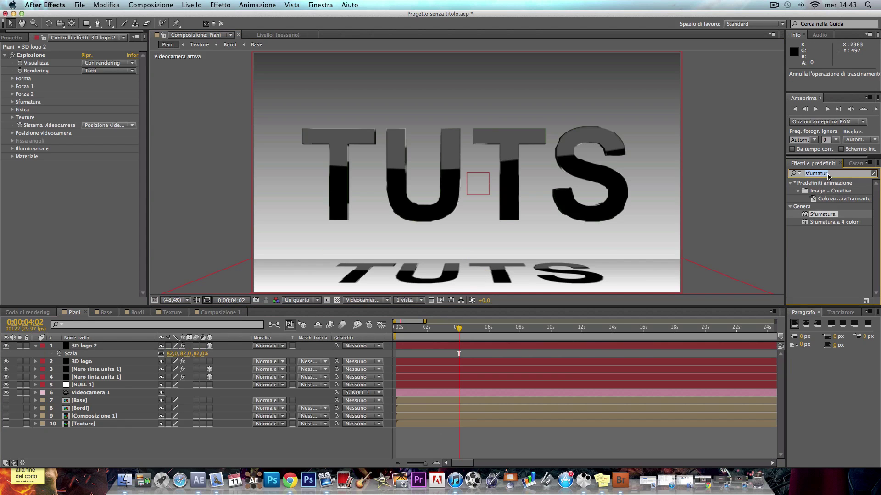
text(sfocatu)
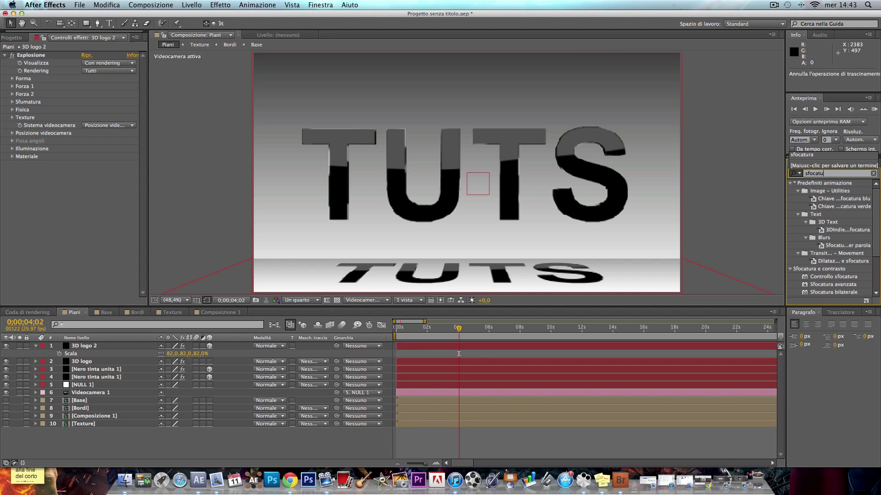
drag(832, 277, 83, 349)
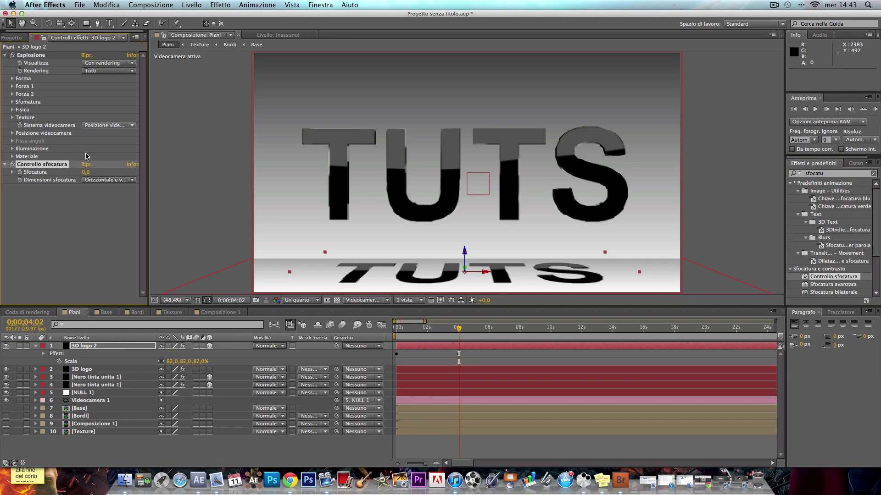
click(86, 172)
click(84, 217)
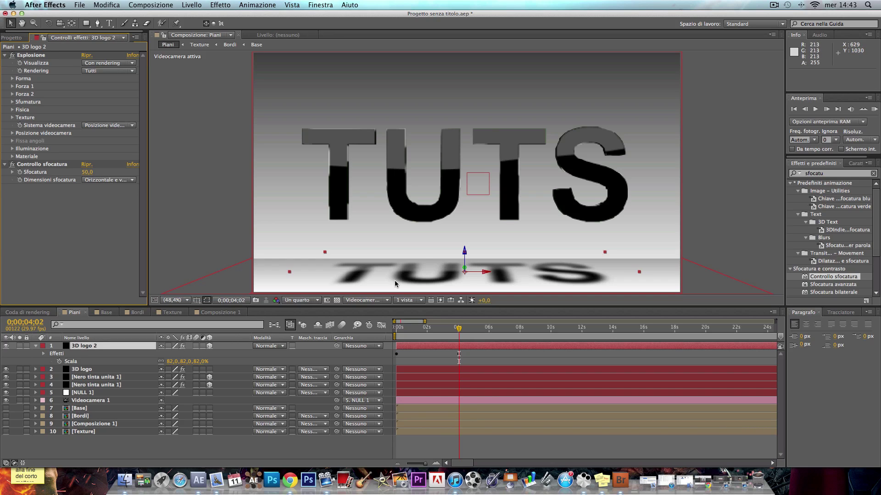
drag(460, 330, 444, 336)
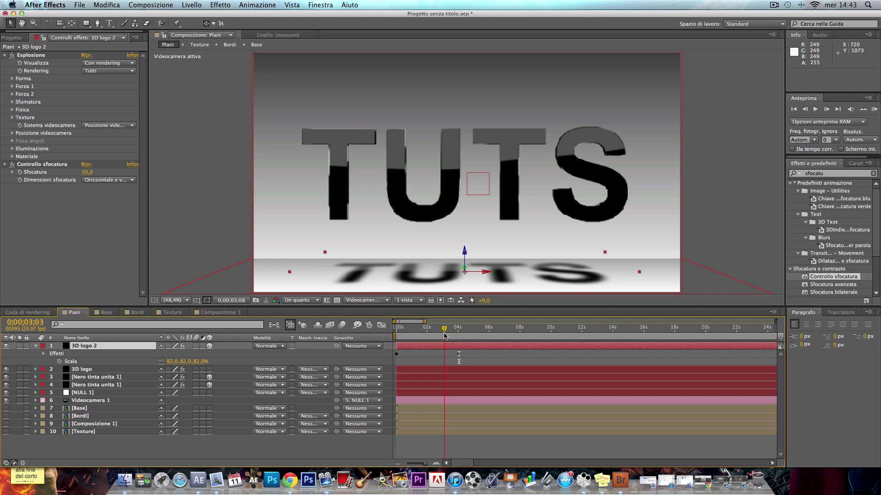
Set preview resolution to one-third and move 3D logo 2 below the 3D logo layer
click(304, 299)
click(306, 344)
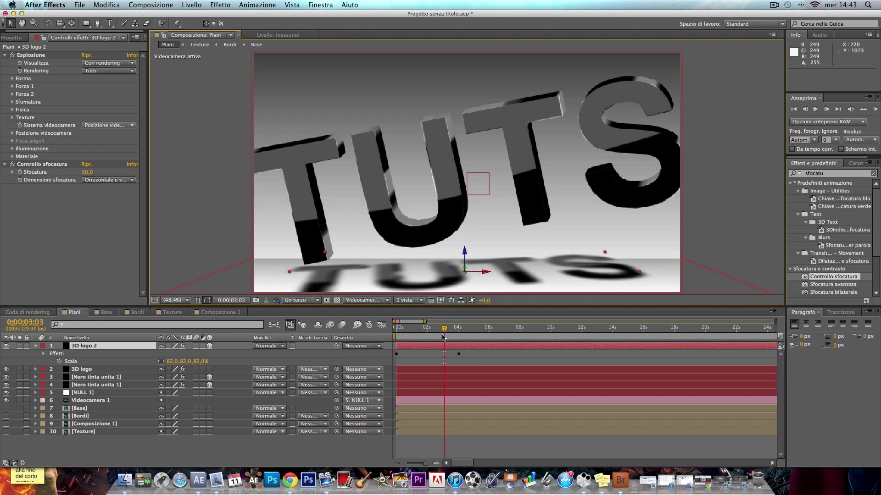
mouse_move(443, 337)
mouse_down()
mouse_move(411, 339)
mouse_move(413, 331)
mouse_move(446, 330)
mouse_up()
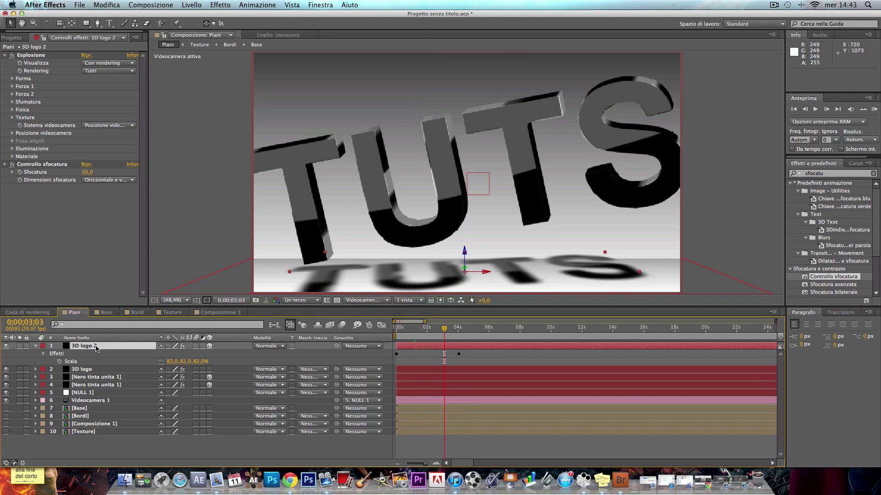
mouse_move(96, 349)
mouse_down()
mouse_move(98, 373)
mouse_move(89, 354)
mouse_up()
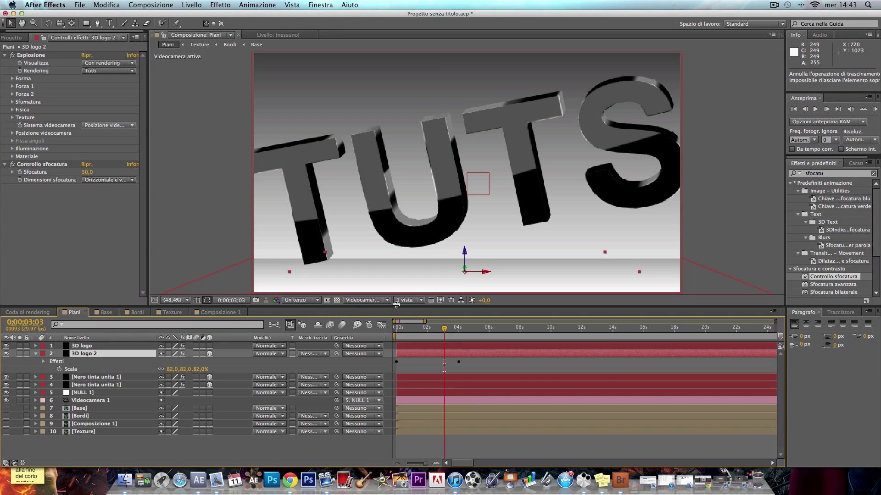
click(386, 301)
Inspect the scene from Custom View 1, orbiting the view and undoing trial rotations and moves of 3D logo 2
click(388, 395)
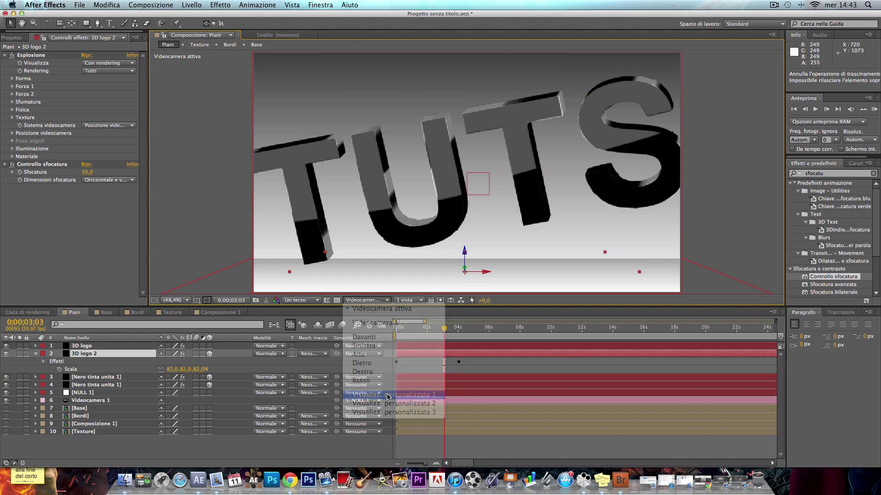
click(50, 23)
drag(488, 217, 472, 204)
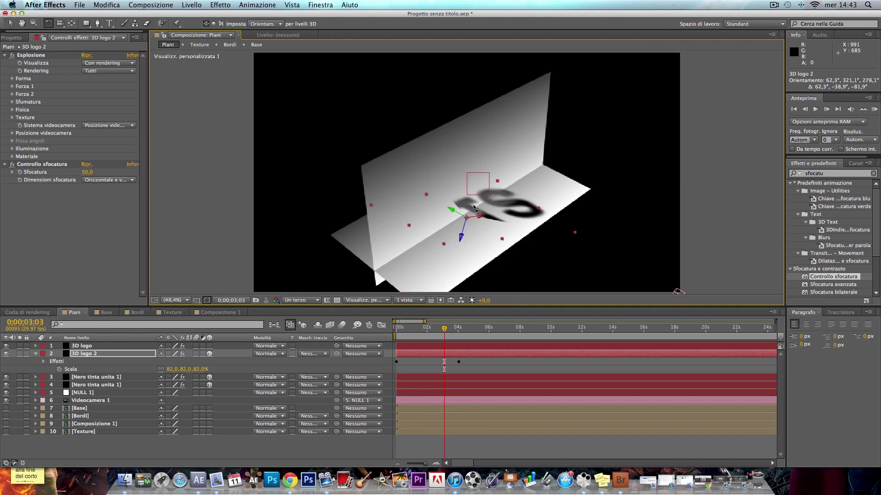
key(super+z)
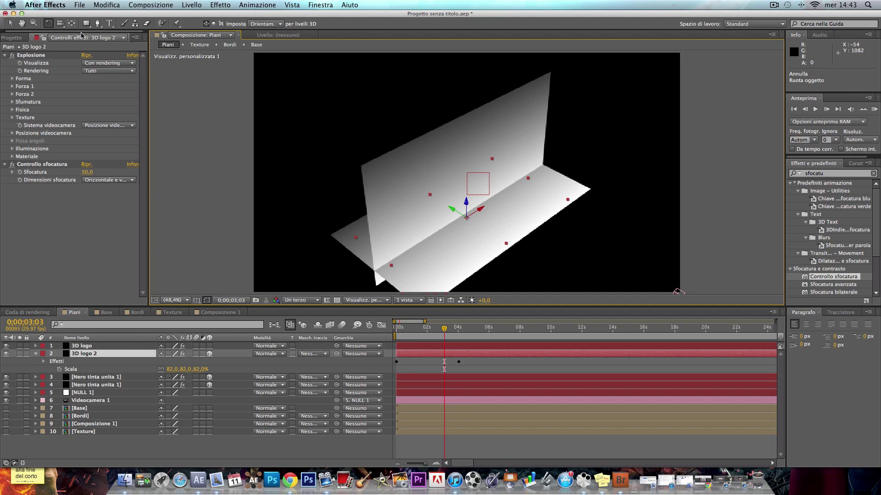
drag(60, 24, 96, 46)
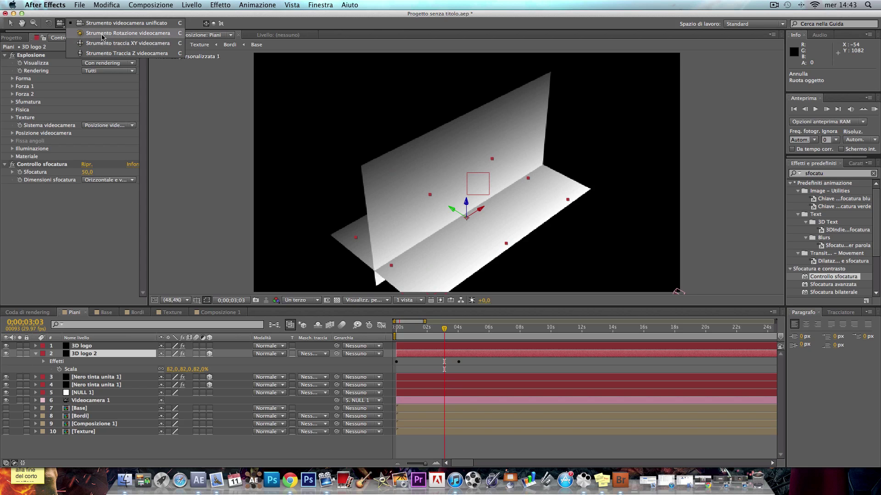
mouse_move(449, 198)
mouse_down()
mouse_move(471, 166)
mouse_move(423, 138)
mouse_move(446, 169)
mouse_up()
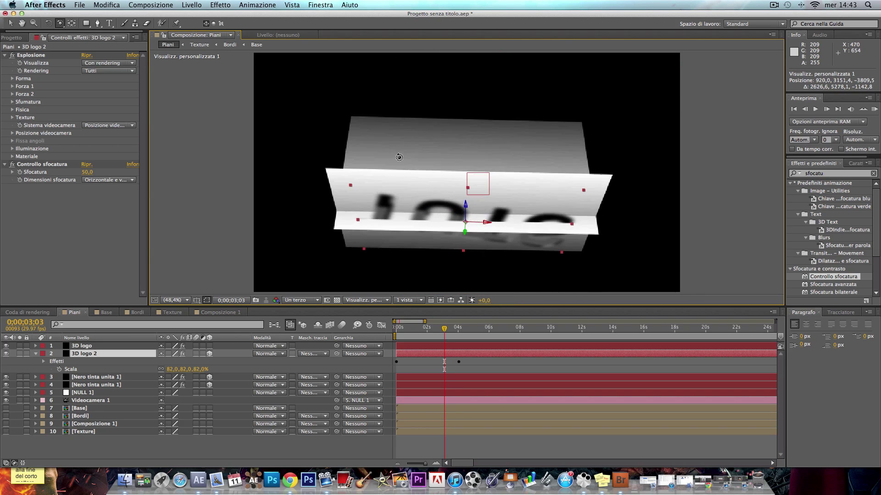
click(10, 23)
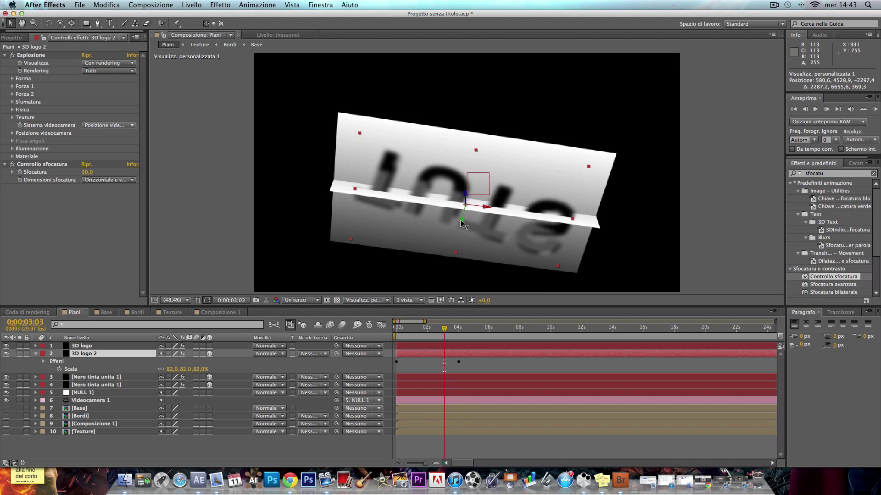
drag(466, 206, 477, 176)
key(super+z)
key(super+z)
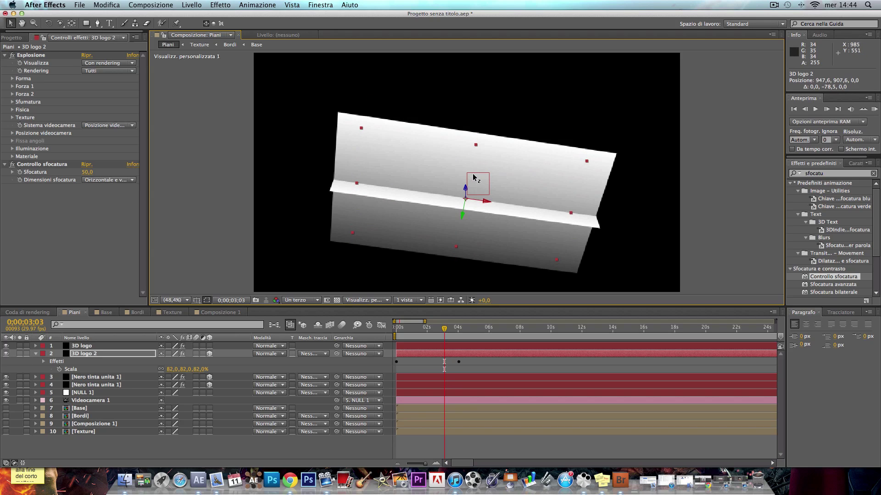
click(60, 23)
mouse_move(305, 124)
mouse_down()
mouse_move(541, 85)
mouse_move(357, 210)
mouse_move(340, 260)
mouse_up()
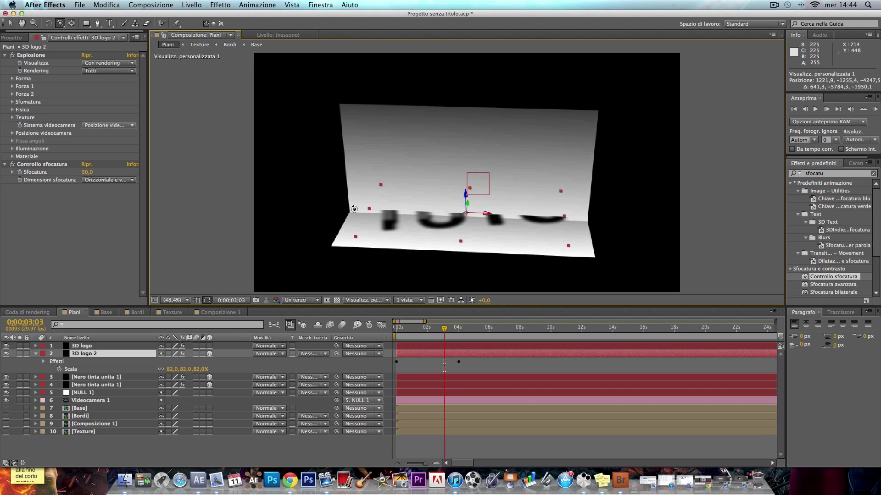
Back in Active Camera view, push 3D logo 2 back in depth to 947.6, 891.1, -607.1
click(366, 301)
click(377, 307)
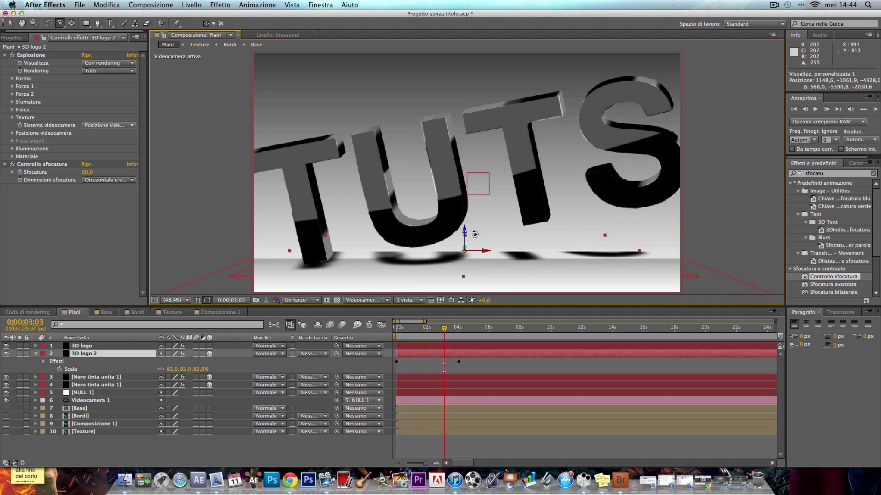
click(13, 23)
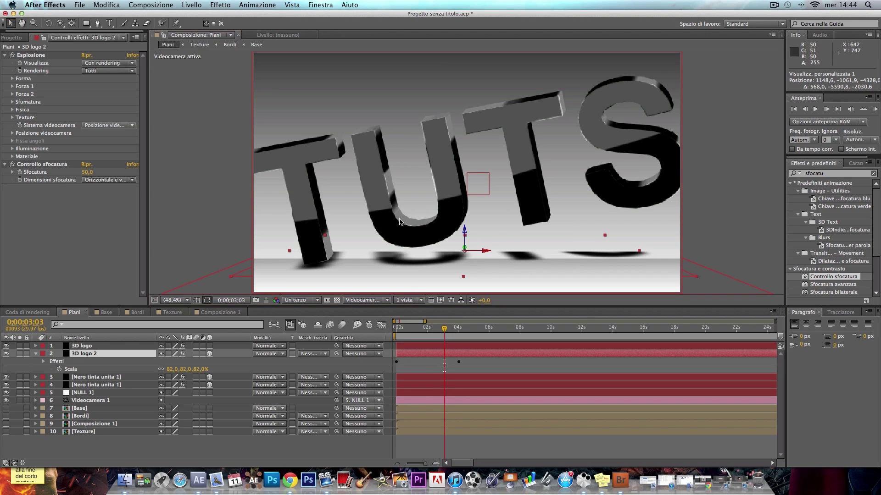
drag(464, 236, 464, 255)
drag(474, 337, 463, 366)
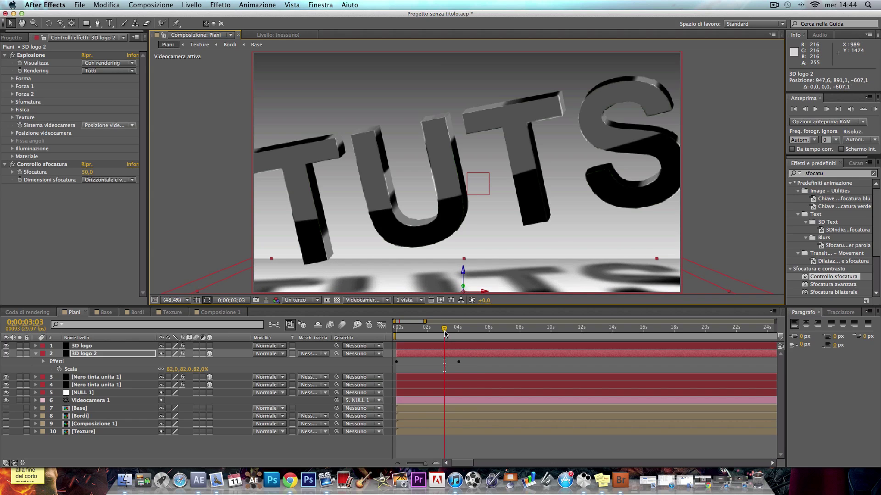
drag(444, 328, 459, 328)
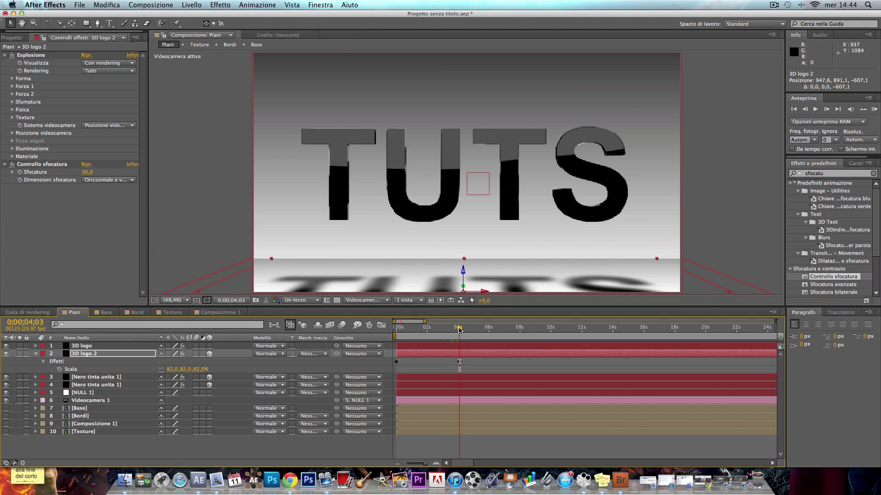
click(120, 354)
Keyframe 3D logo 2's Posizione at depth -392.4, then at -962.3 on frame 0;00;02;06
key(p)
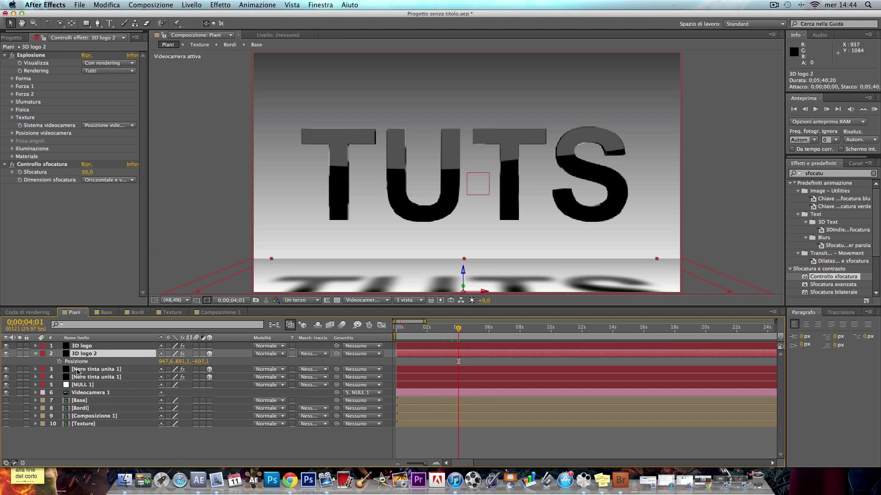
click(59, 362)
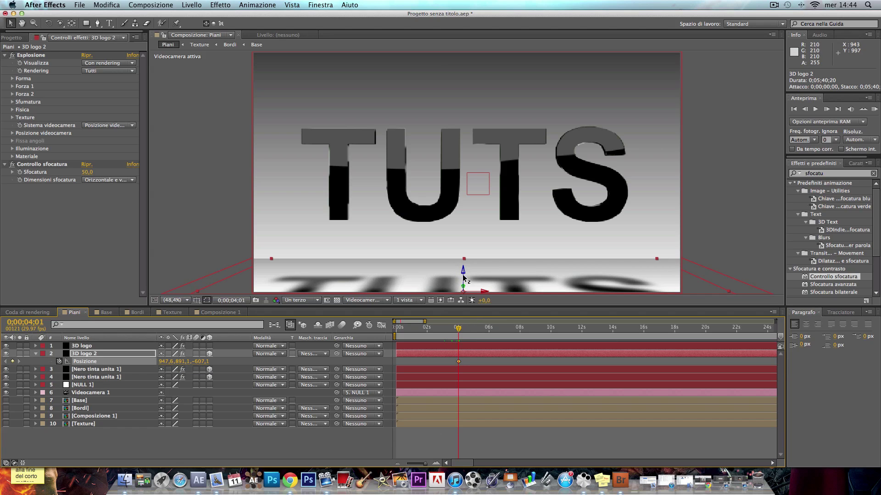
drag(464, 287, 463, 273)
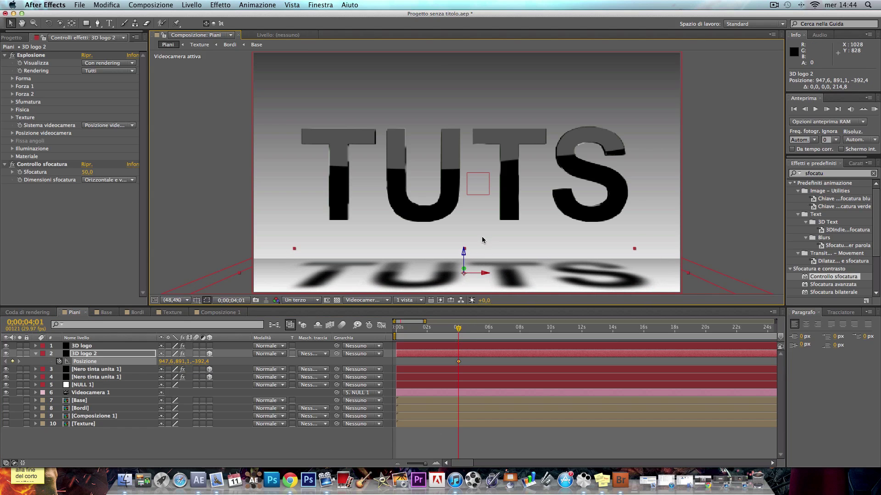
drag(436, 340, 436, 340)
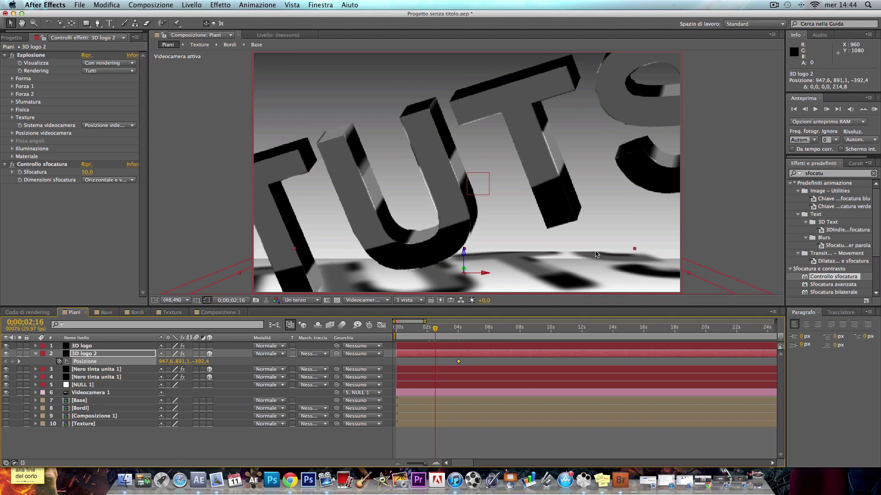
drag(464, 250, 464, 403)
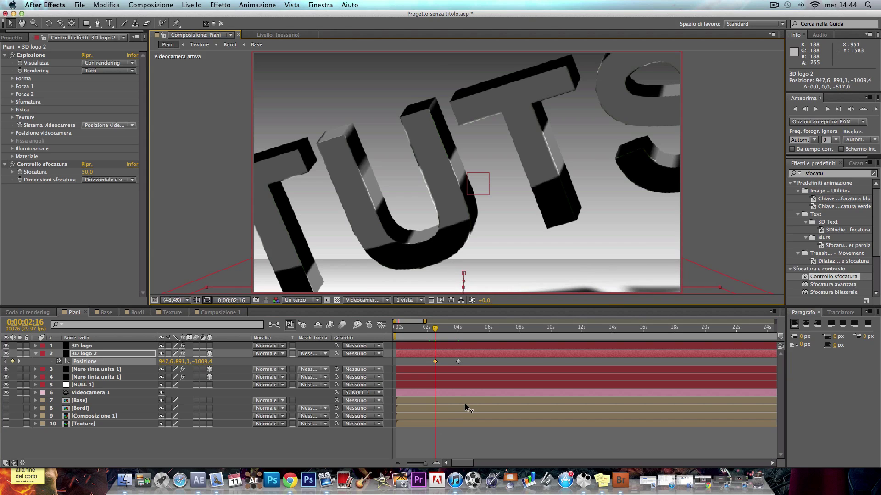
Add an earlier Posizione keyframe at depth -1249.4, preview to the final pose, and zoom to 50%
mouse_move(434, 328)
mouse_down()
mouse_move(417, 336)
mouse_move(426, 335)
mouse_up()
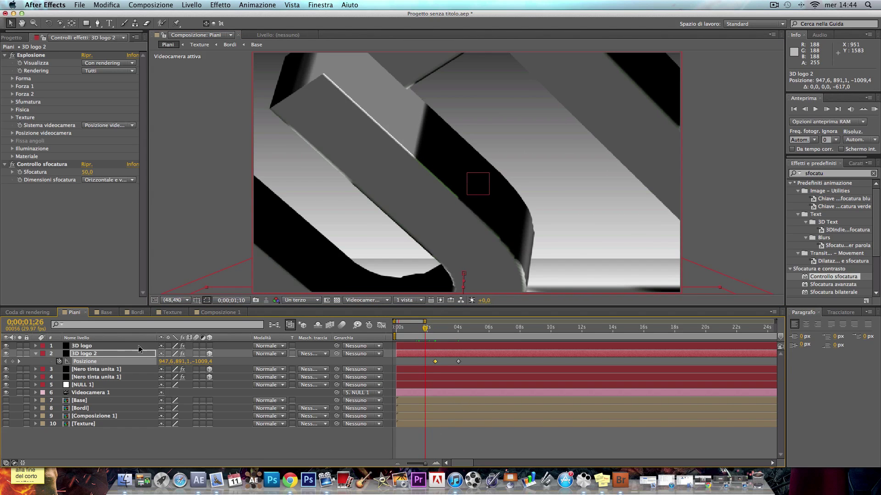
click(101, 355)
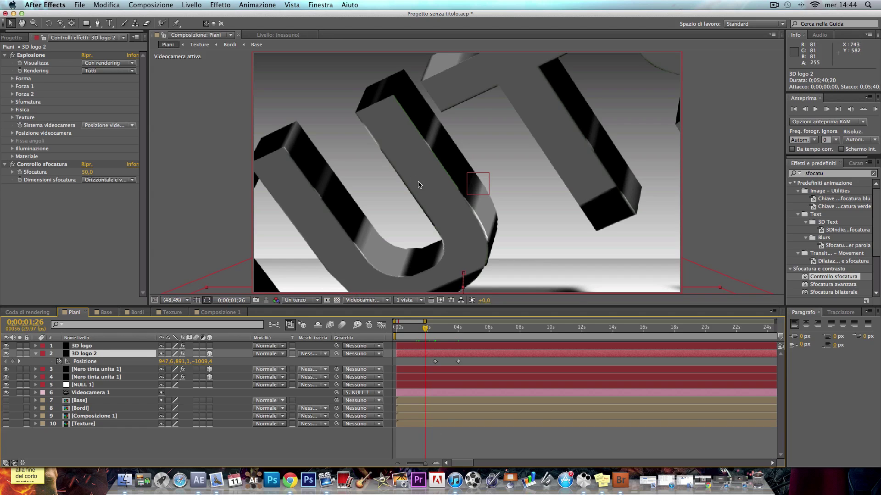
scroll(418, 185, down, 3)
scroll(419, 186, up, 2)
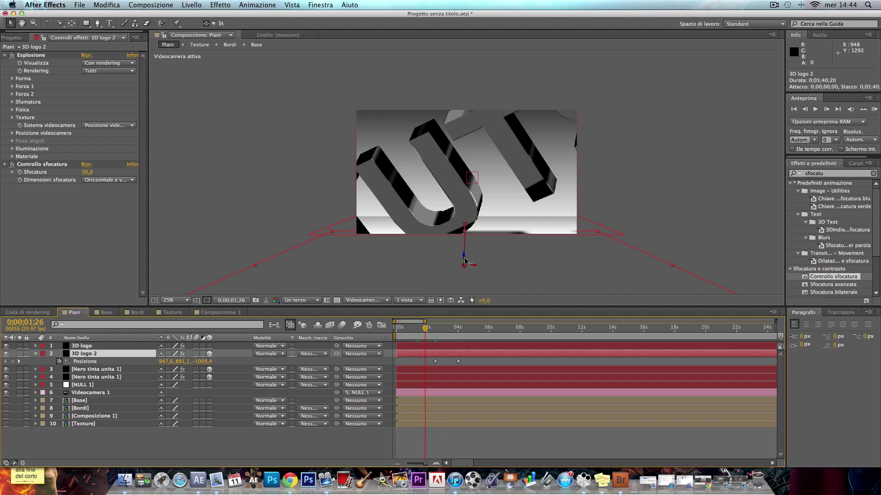
drag(464, 263, 462, 290)
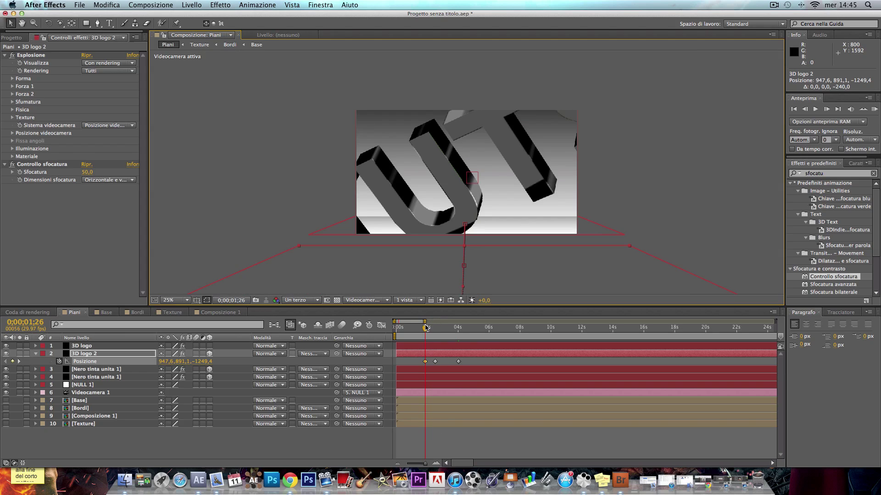
drag(425, 328, 457, 329)
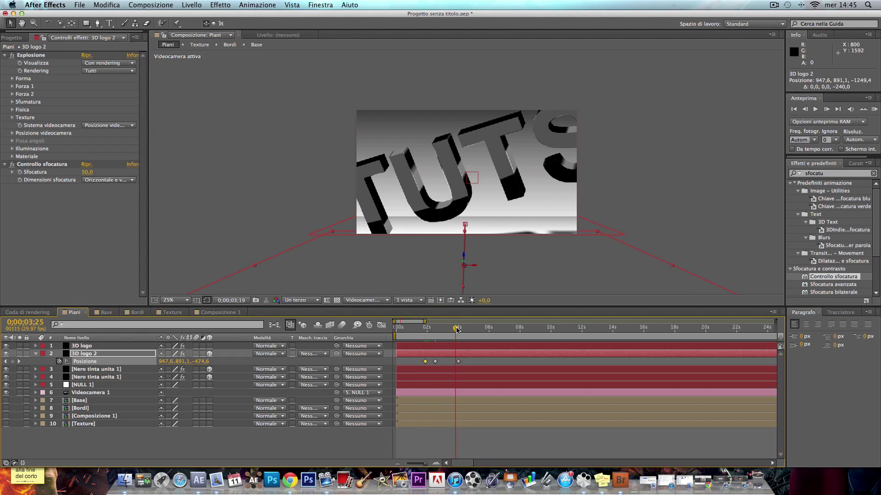
drag(458, 329, 459, 330)
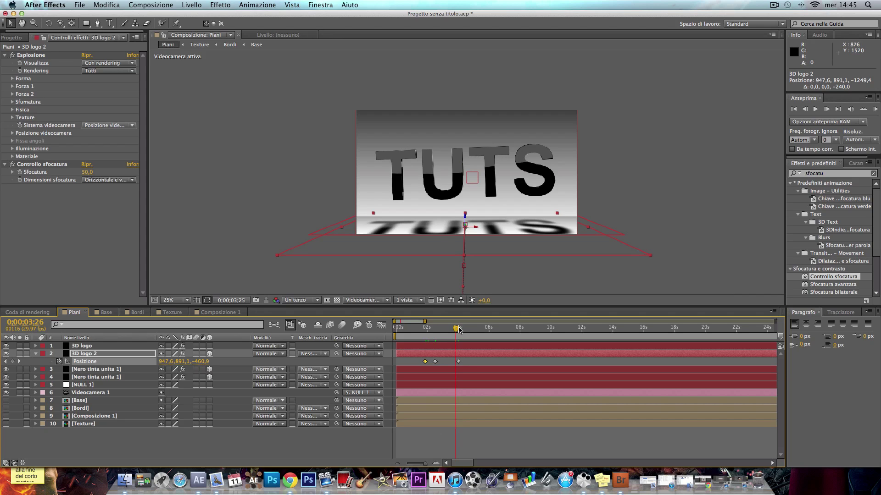
key(period)
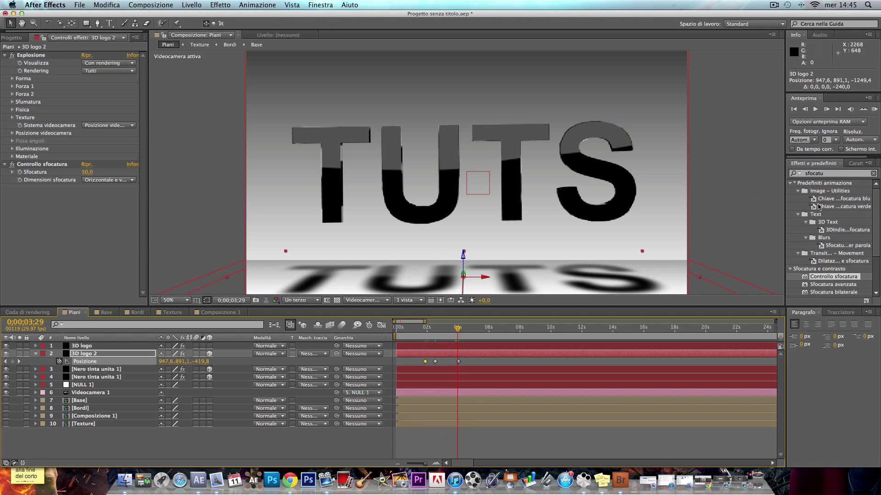
Apply Riempimento to 3D logo 2 in dark grey 1D1D1D and set preview resolution to Piena
click(829, 175)
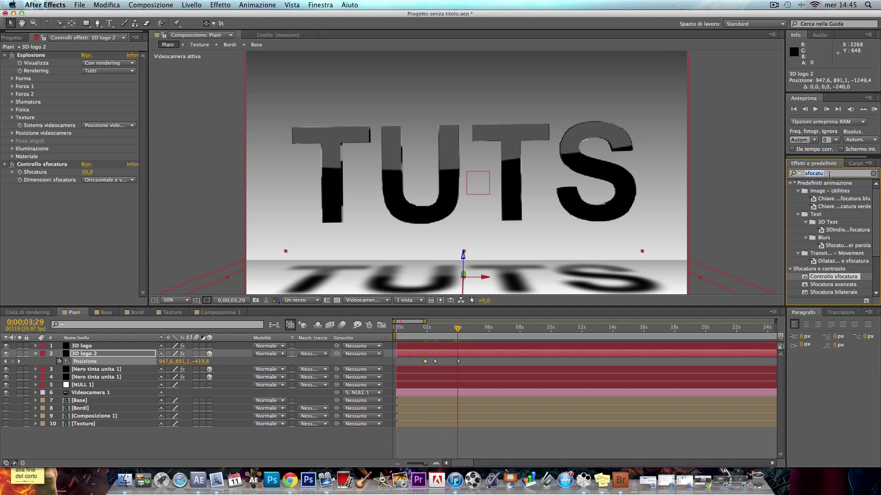
text(riempi)
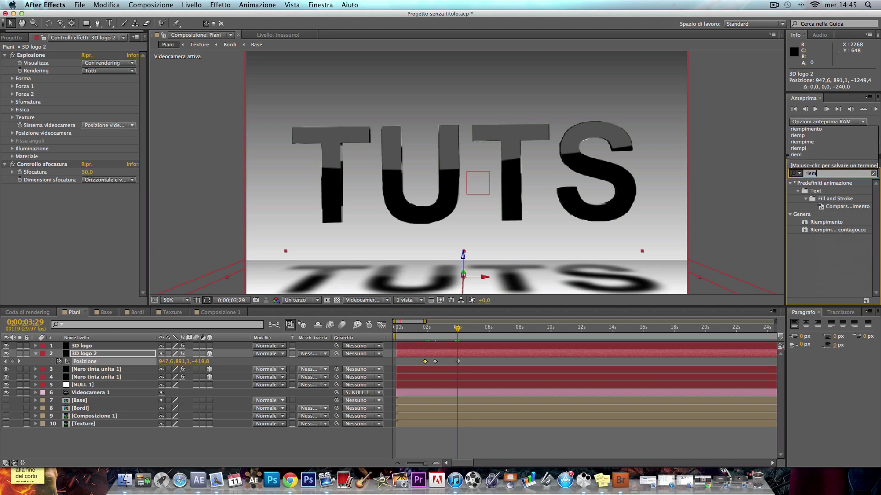
drag(811, 221, 91, 358)
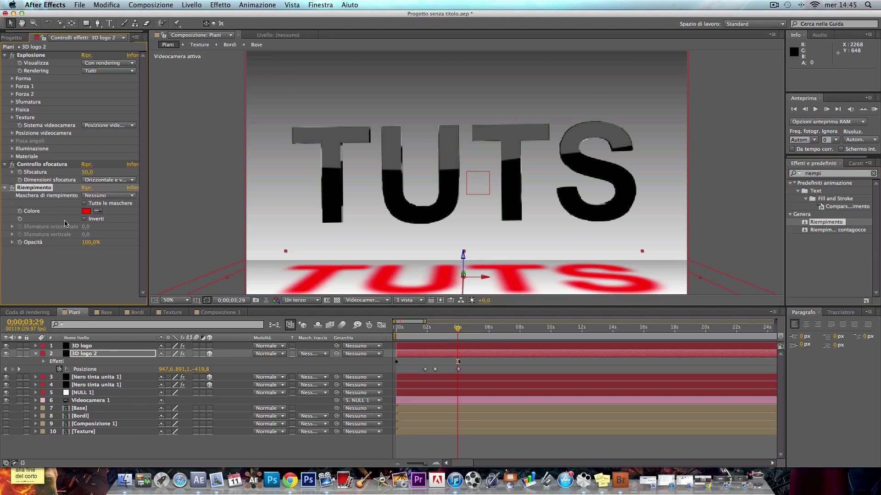
click(86, 211)
drag(536, 275, 497, 338)
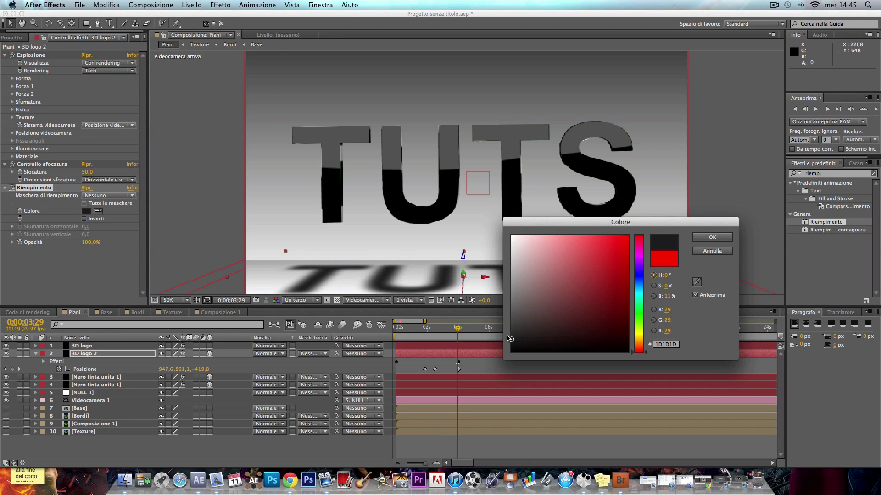
click(712, 238)
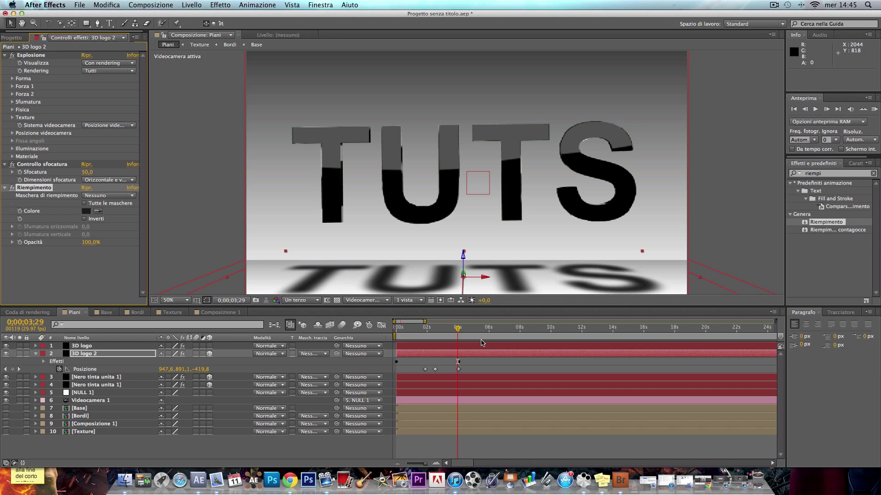
click(301, 300)
click(307, 324)
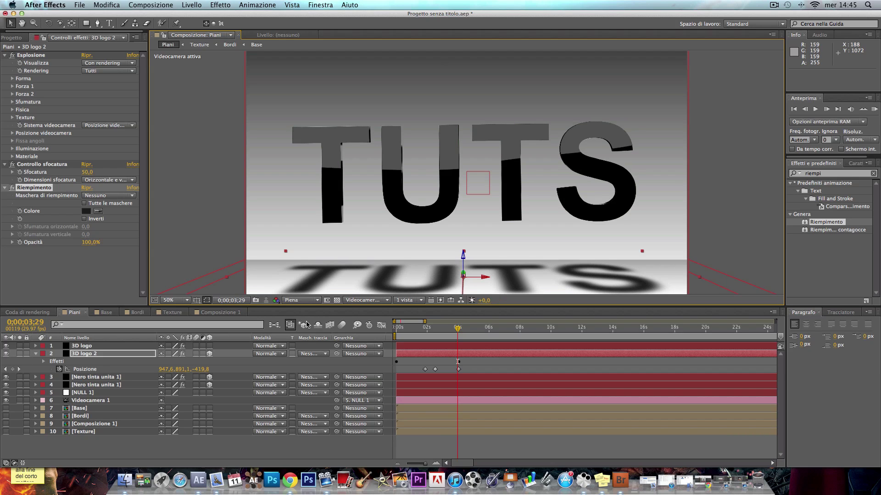
Add a full-size black solid, Nero tinta unita 4, above the logo layers and search effects for 'optical'
click(83, 347)
click(190, 3)
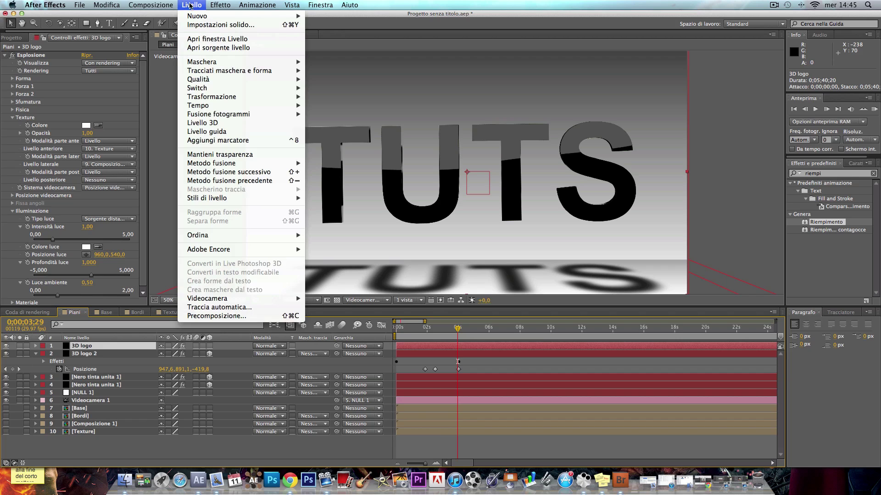
mouse_move(197, 16)
click(342, 29)
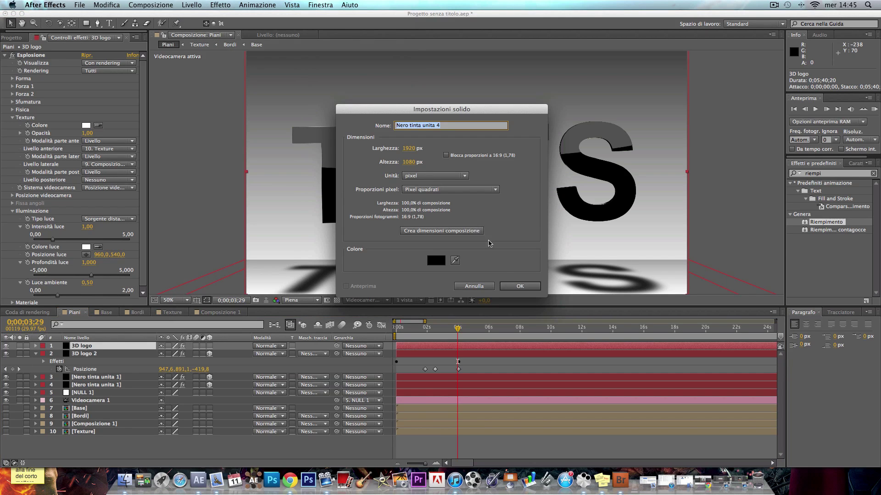
click(521, 286)
click(824, 173)
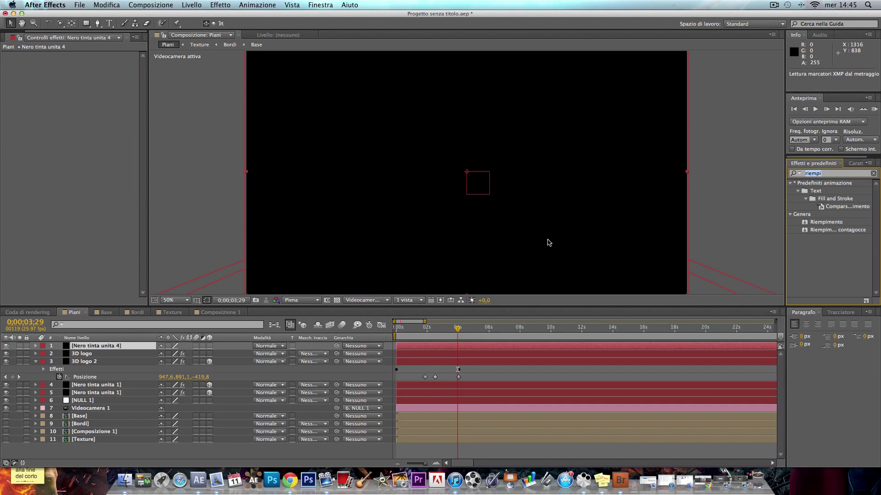
text(optical)
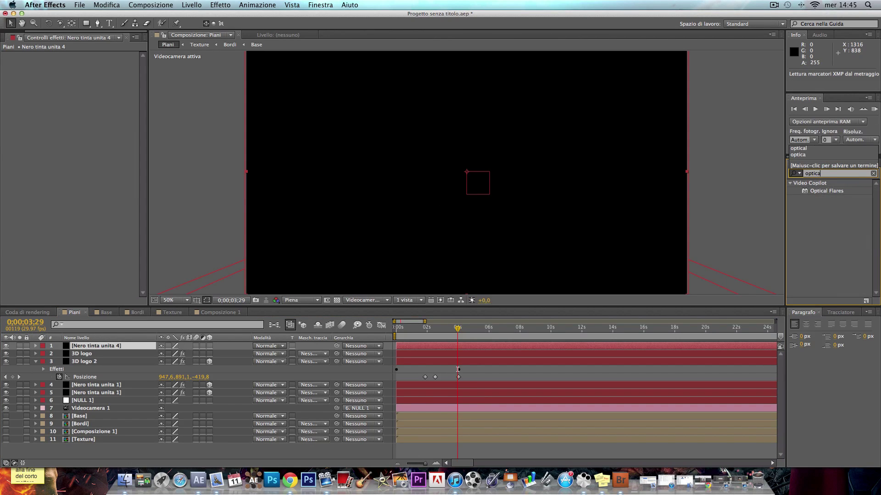
Apply Optical Flares to Nero tinta unita 4 and load the JayJay preset from Lens Flares > Light
drag(826, 190, 114, 346)
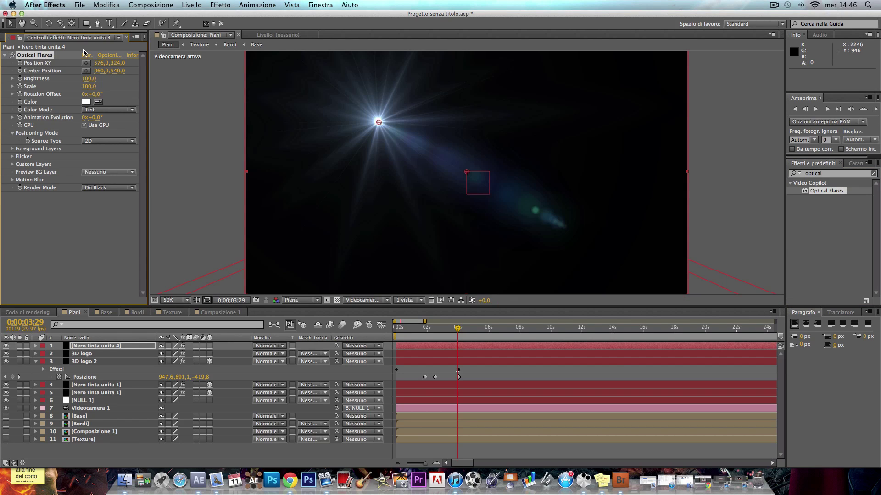
click(106, 57)
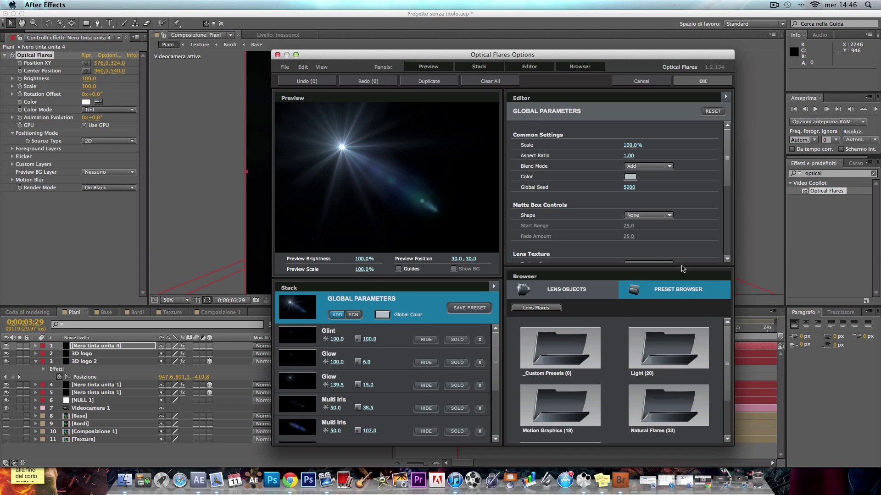
double_click(668, 348)
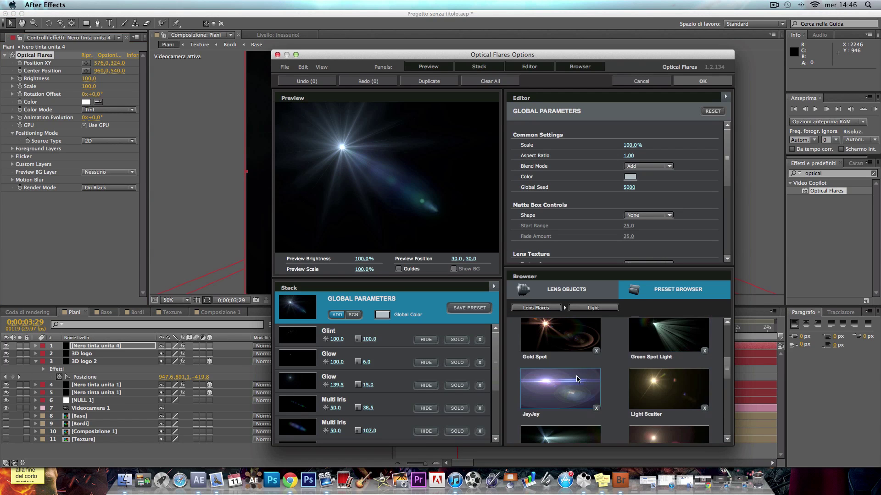
click(577, 379)
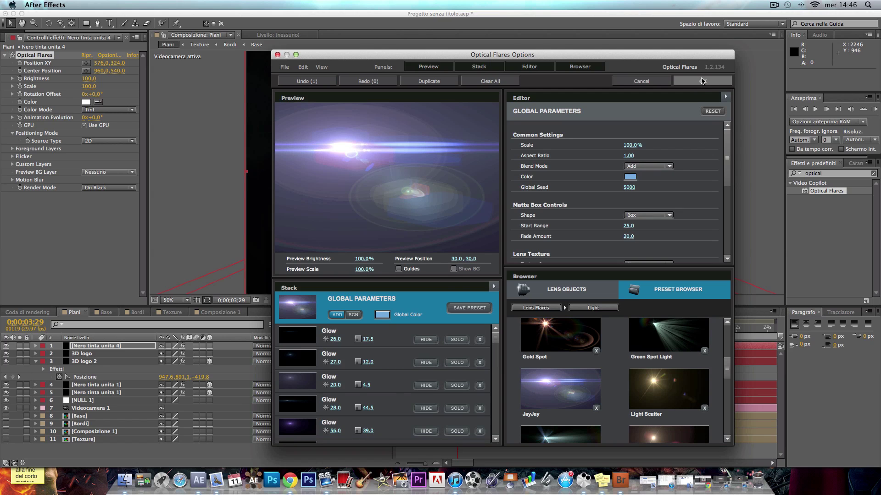
click(702, 81)
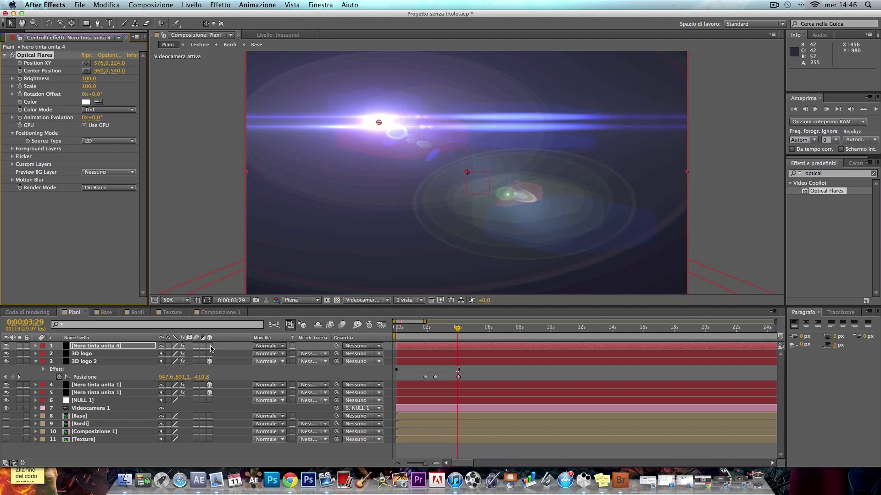
Set the flare layer's blending mode to Scolora and move the flare position to -2, 570
click(270, 347)
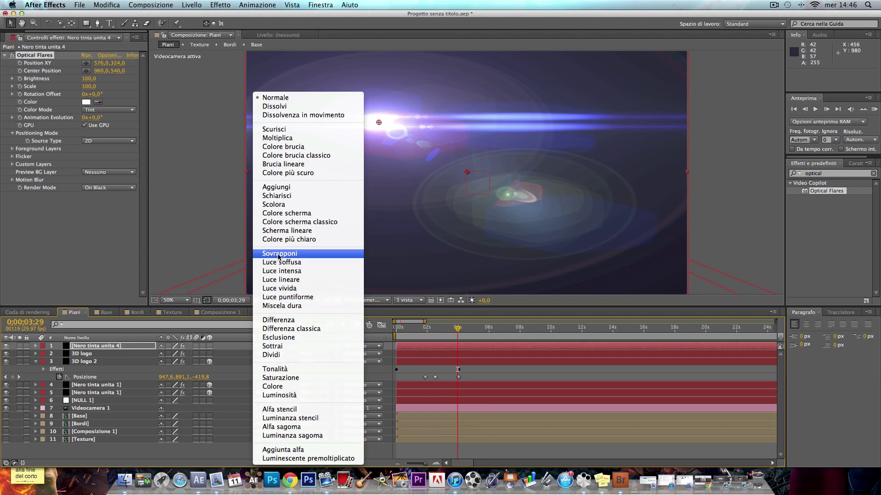
click(278, 204)
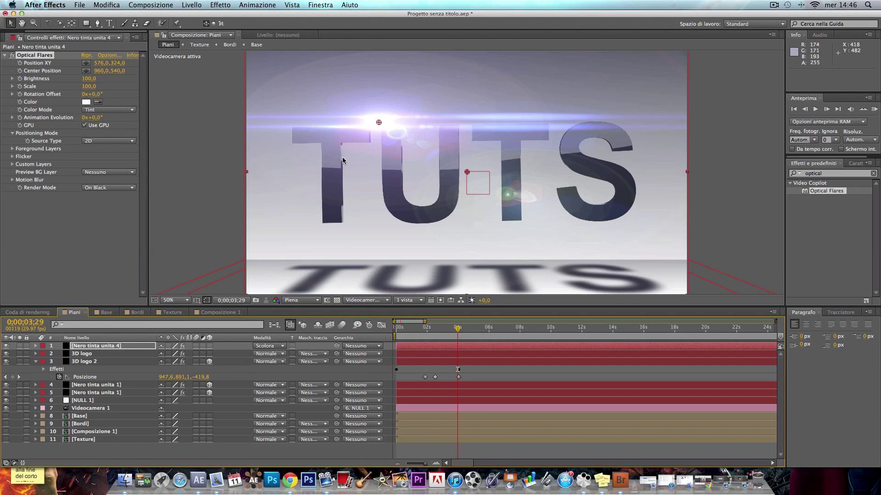
drag(377, 122, 247, 185)
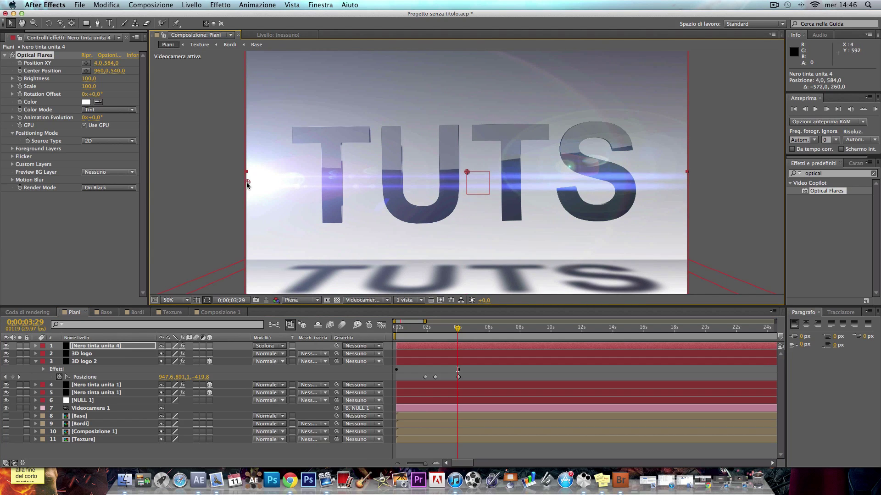
drag(247, 184, 247, 182)
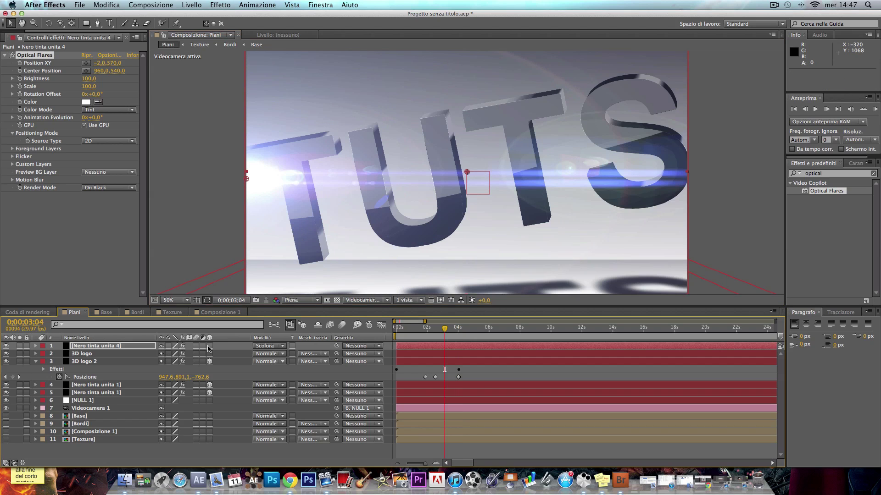